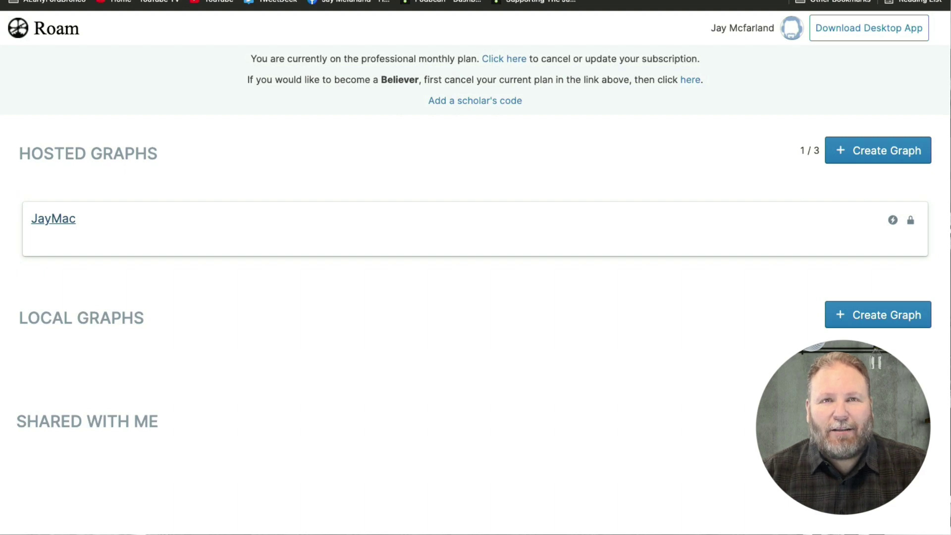
- Open the existing hosted graph, then return to the overview of graphs and settings
{"action": "left_click", "coordinate": [53, 218]}
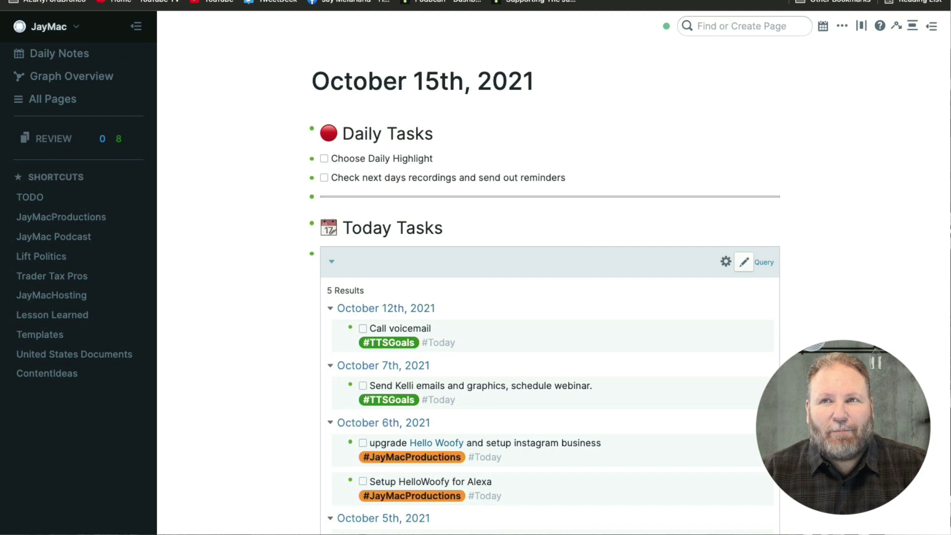
{"action": "left_click", "coordinate": [49, 26]}
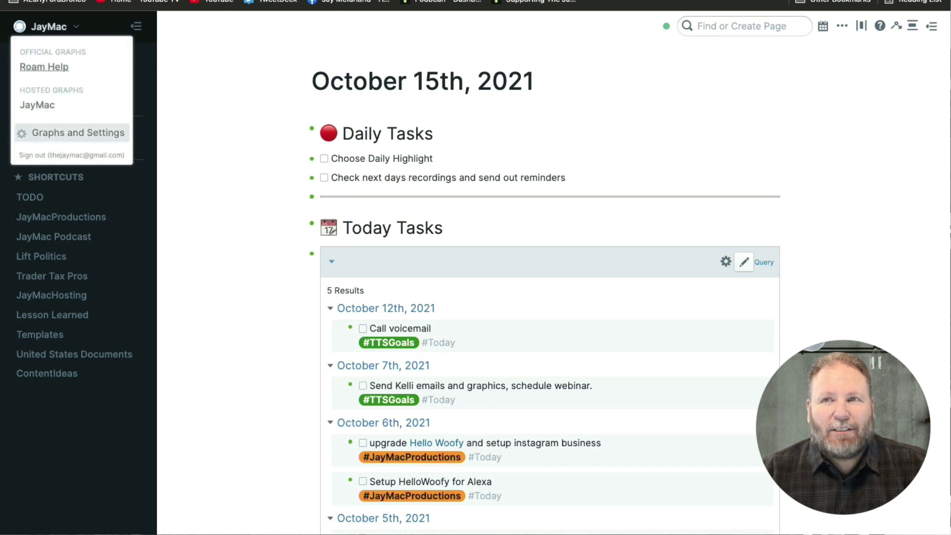
{"action": "left_click", "coordinate": [74, 133]}
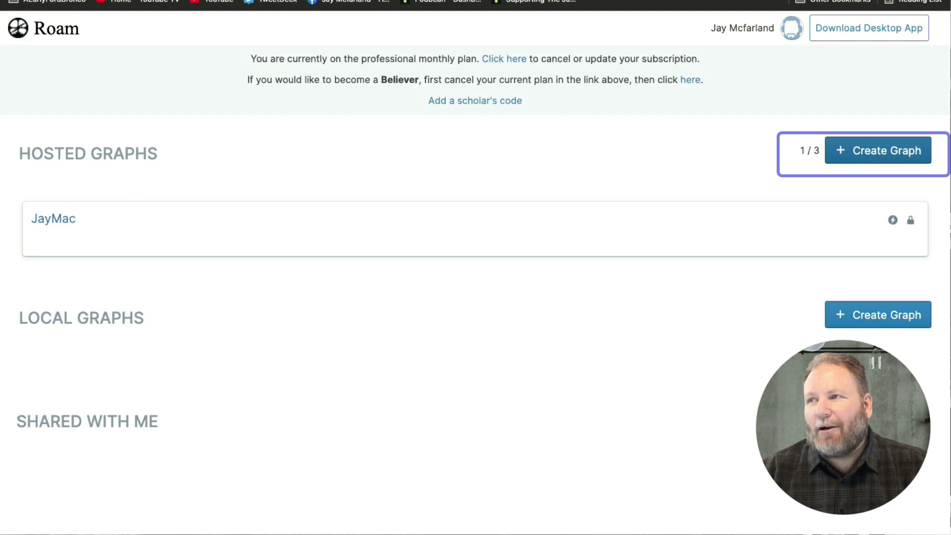
- Start a new hosted graph and enter "Instruction Graph" as its name
{"action": "left_click", "coordinate": [878, 150]}
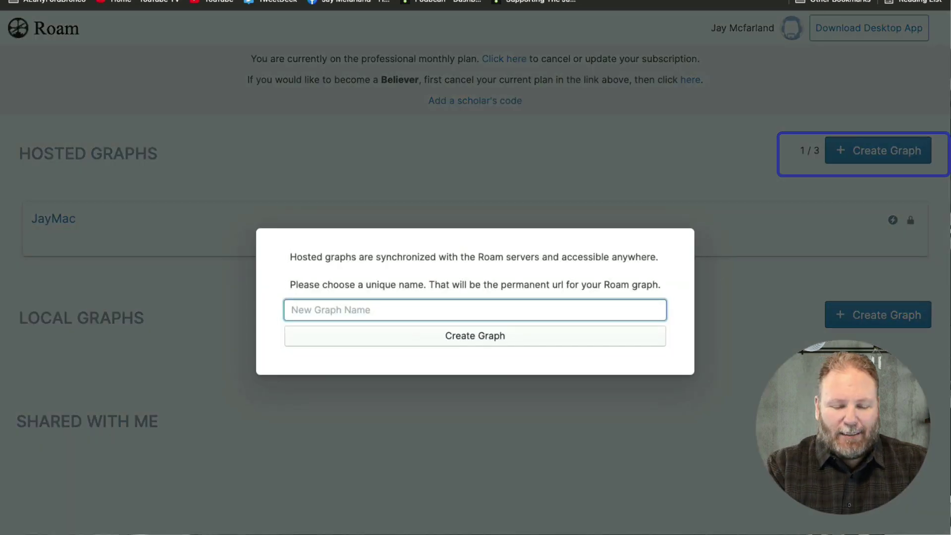
{"action": "type", "text": "Intru"}
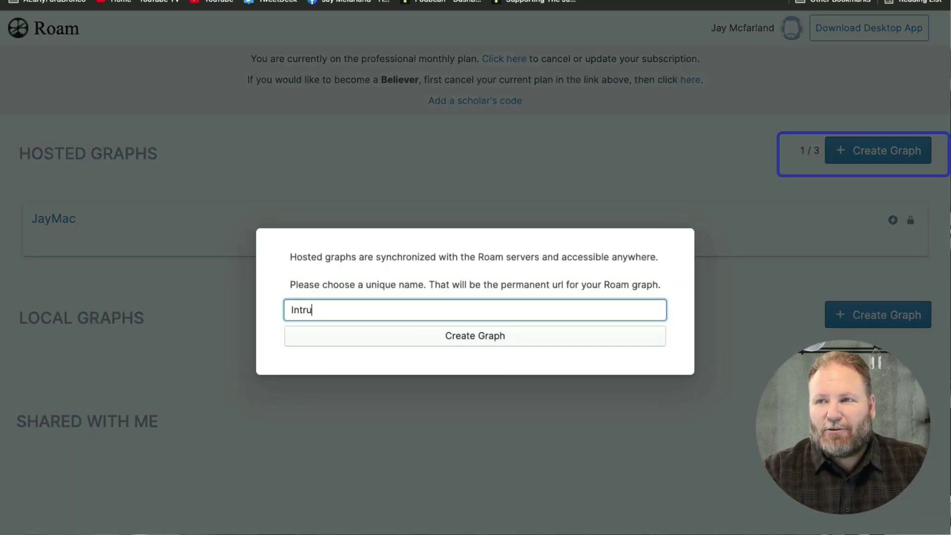
{"action": "type", "text": "ction Gr"}
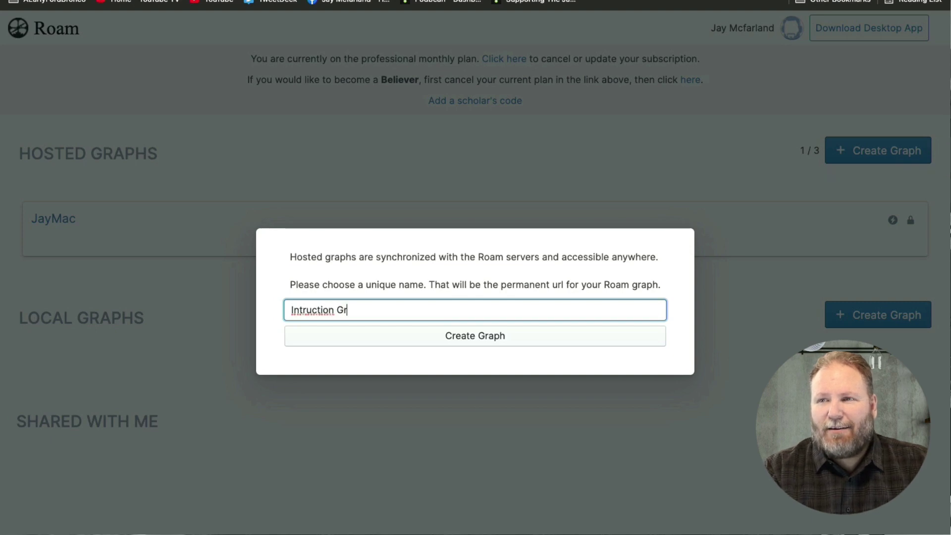
{"action": "key", "text": "BackSpace"}
{"action": "key", "text": "BackSpace"}
{"action": "key", "text": "BackSpace"}
{"action": "key", "text": "BackSpace"}
{"action": "key", "text": "BackSpace"}
{"action": "key", "text": "BackSpace"}
{"action": "key", "text": "BackSpace"}
{"action": "key", "text": "BackSpace"}
{"action": "key", "text": "BackSpace"}
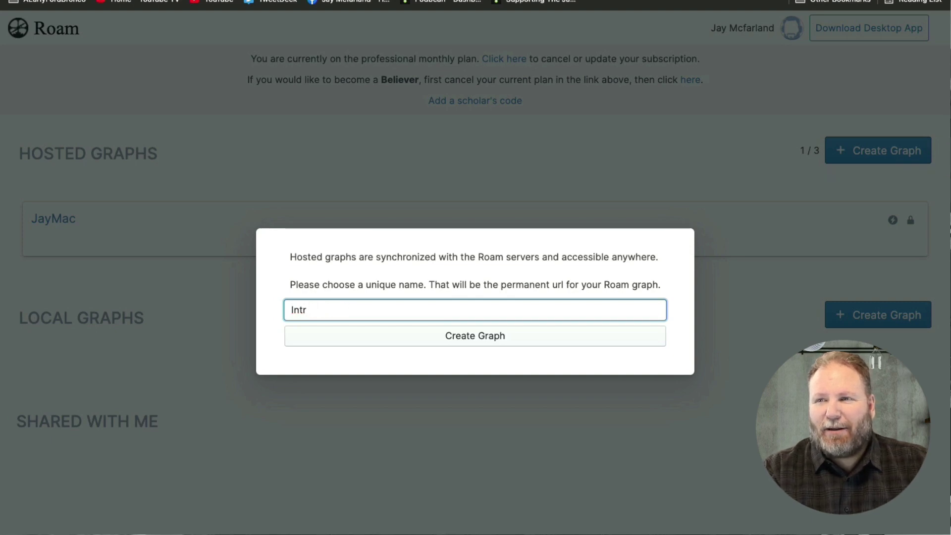
{"action": "type", "text": "struction "}
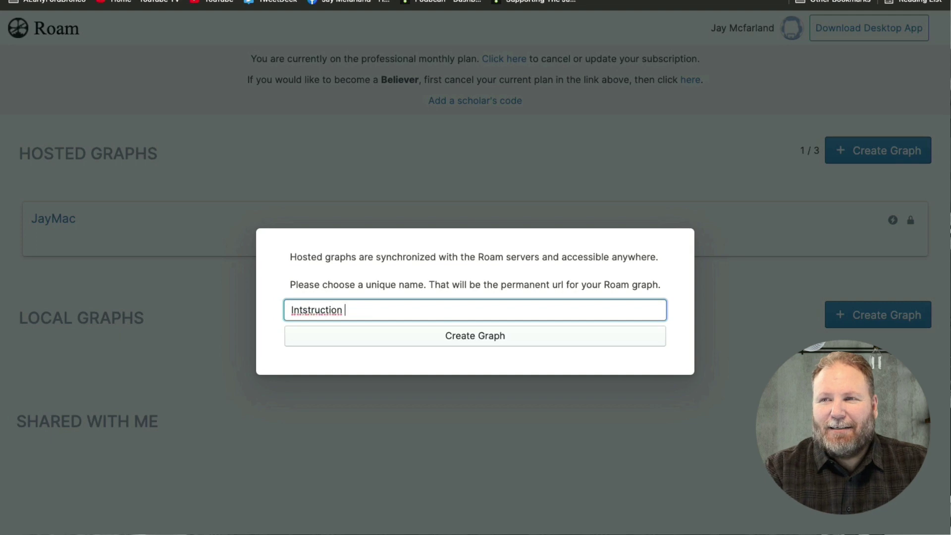
{"action": "type", "text": "Graphy"}
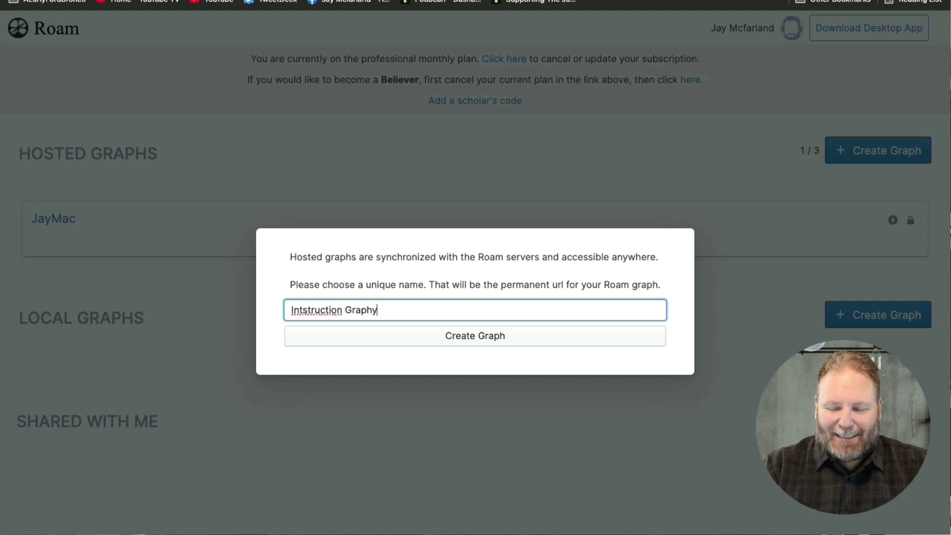
{"action": "key", "text": "BackSpace"}
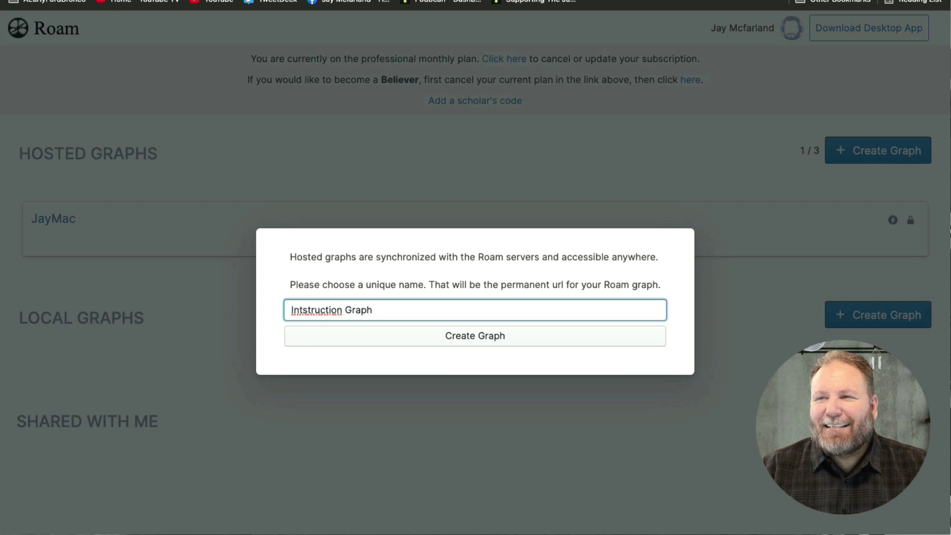
{"action": "double_click", "coordinate": [316, 310]}
{"action": "type", "text": "Instruction"}
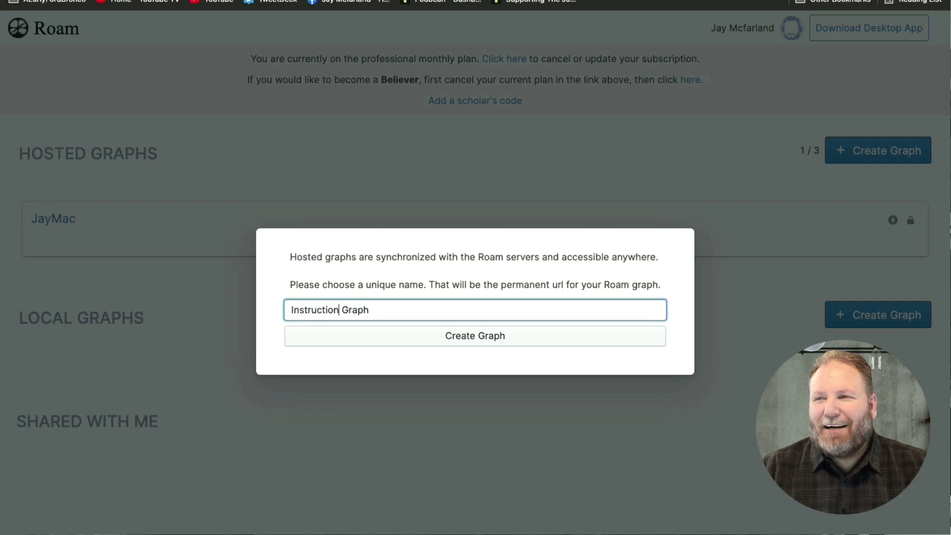
{"action": "key", "text": "Tab"}
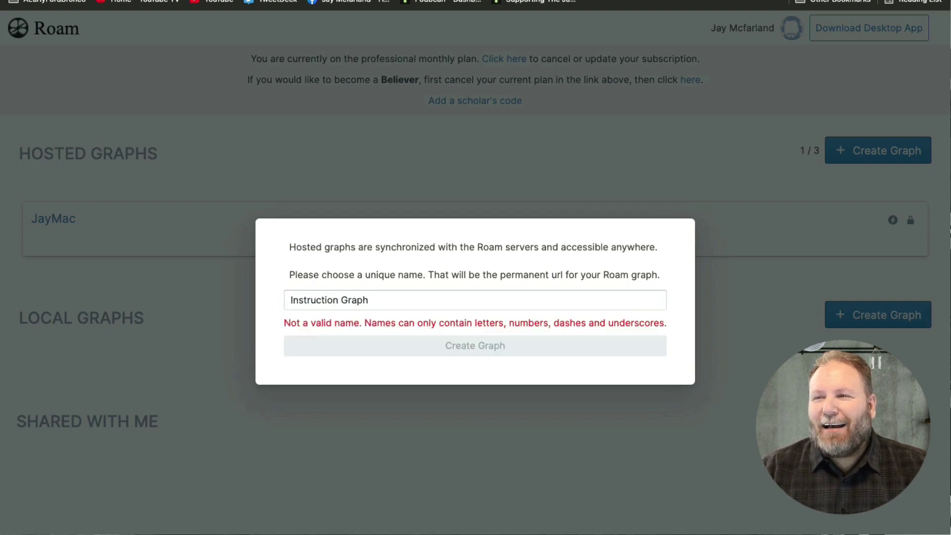
- Remove the space so the name reads InstructionGraph, create the graph, and dismiss its help window
{"action": "left_click", "coordinate": [341, 300]}
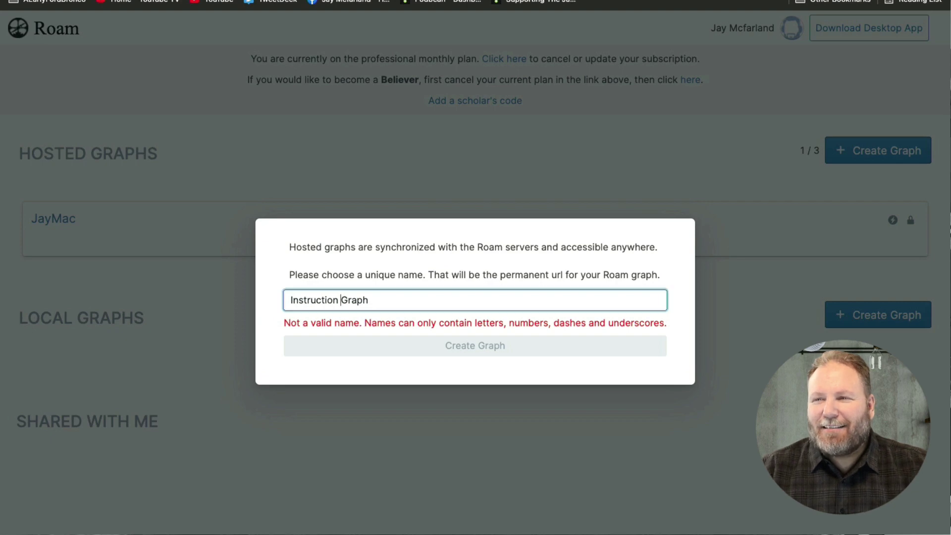
{"action": "key", "text": "BackSpace"}
{"action": "key", "text": "Return"}
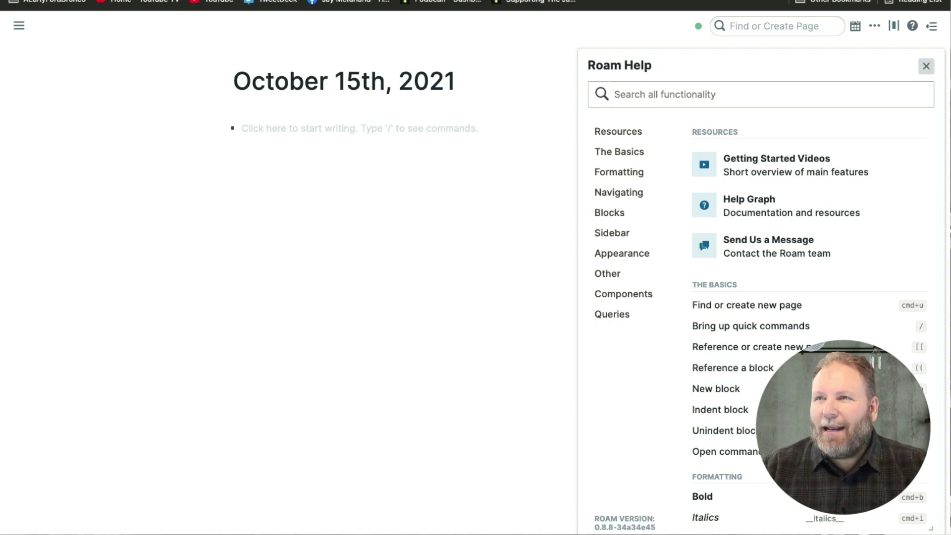
{"action": "left_click", "coordinate": [927, 66]}
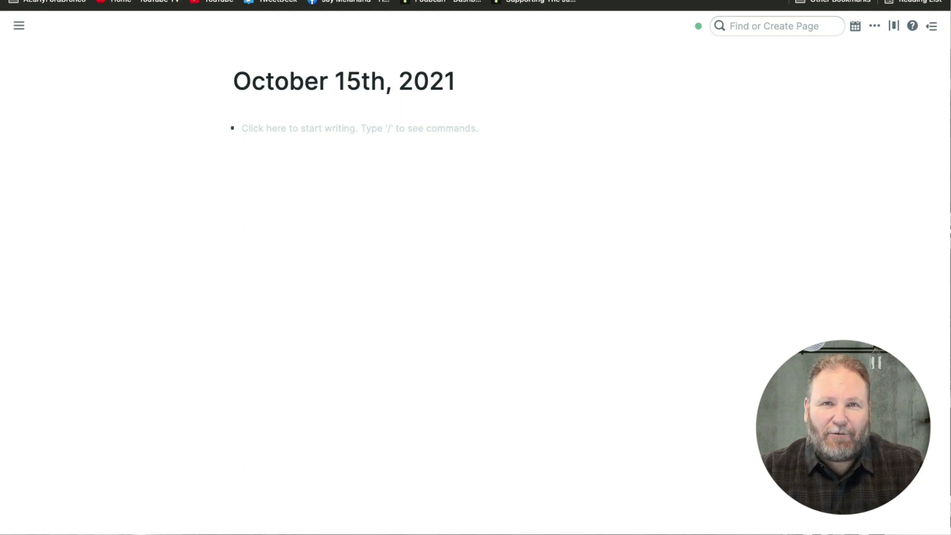
- Add three blocks reading Goals, Meetings and Journal to the October 15th, 2021 daily note
{"action": "left_click", "coordinate": [242, 128]}
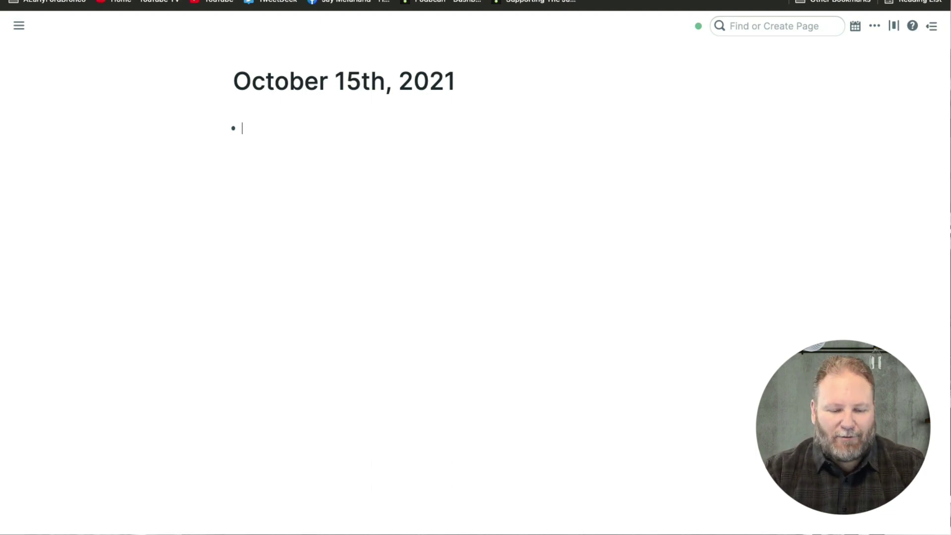
{"action": "type", "text": "Ga"}
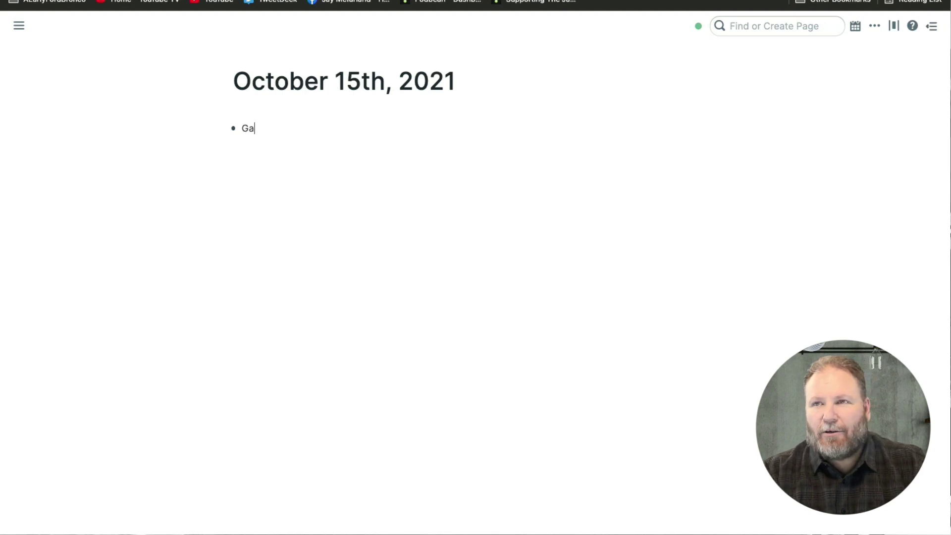
{"action": "key", "text": "BackSpace"}
{"action": "type", "text": "oals"}
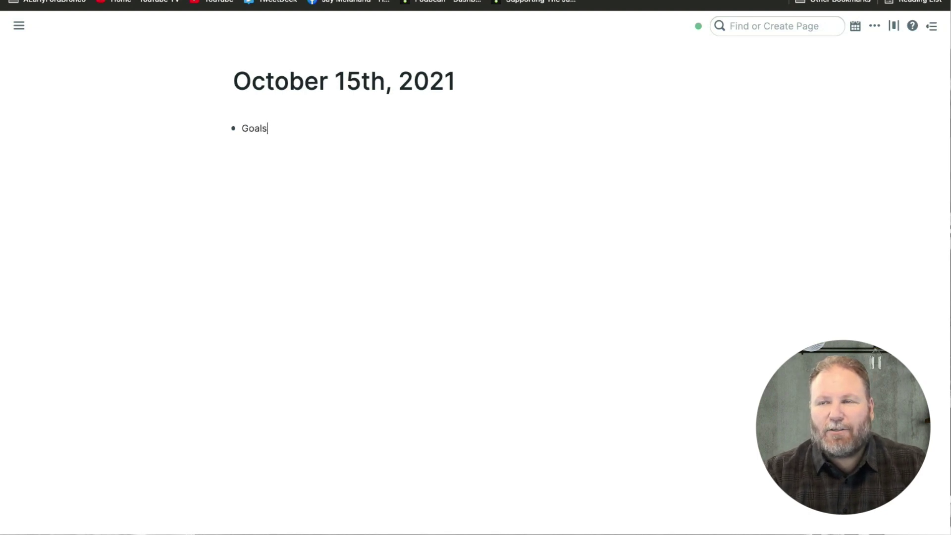
{"action": "key", "text": "Return"}
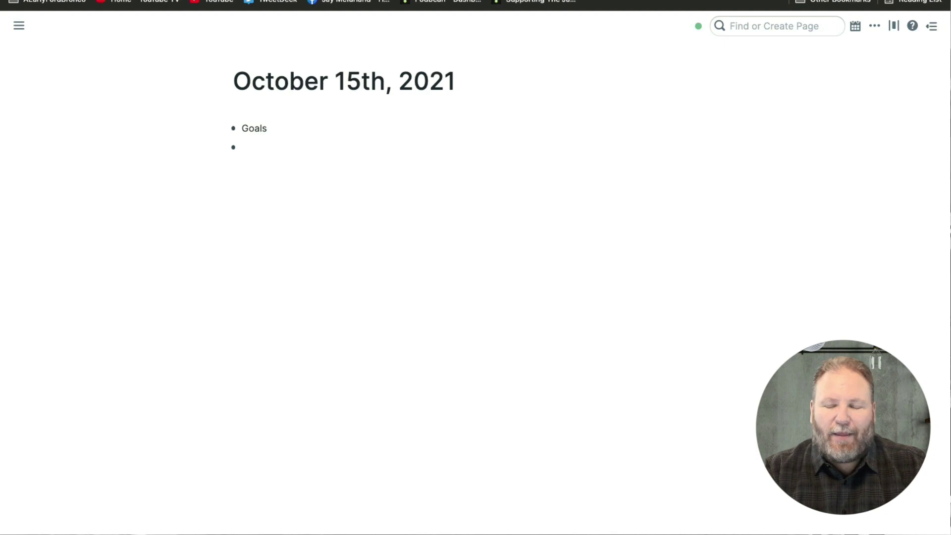
{"action": "type", "text": "M"}
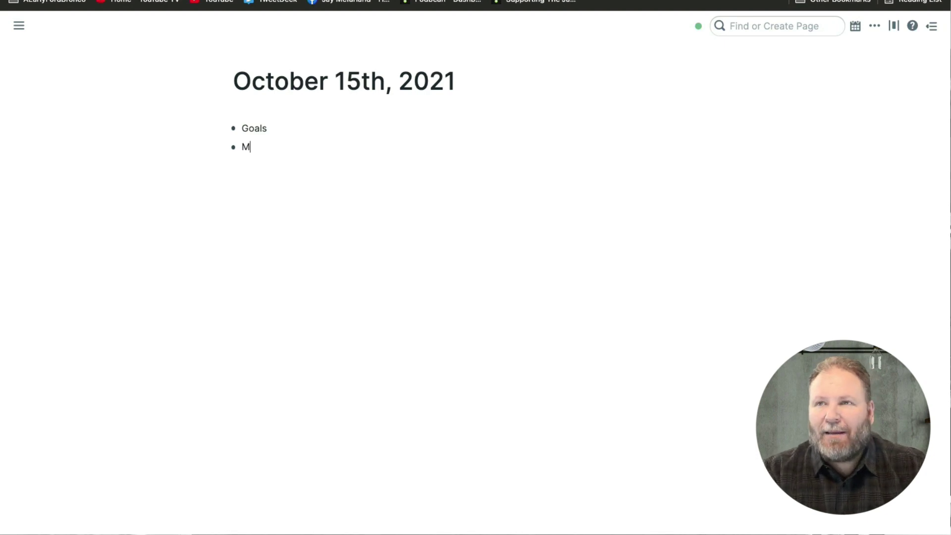
{"action": "type", "text": "eetings"}
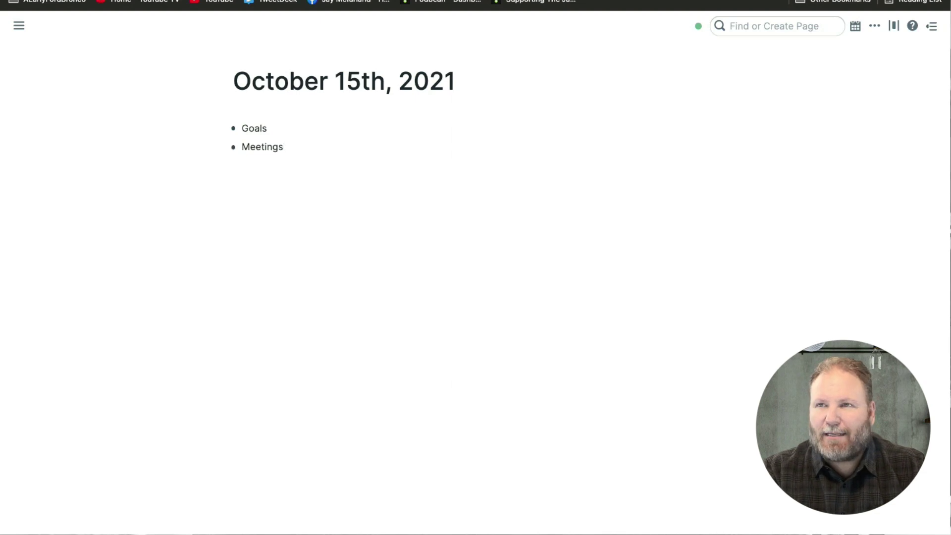
{"action": "key", "text": "Return"}
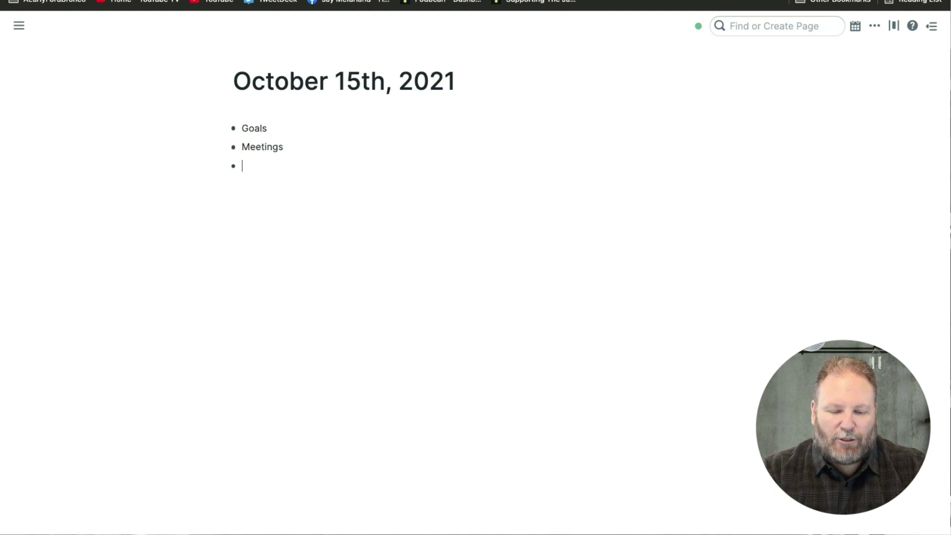
{"action": "type", "text": "Journal"}
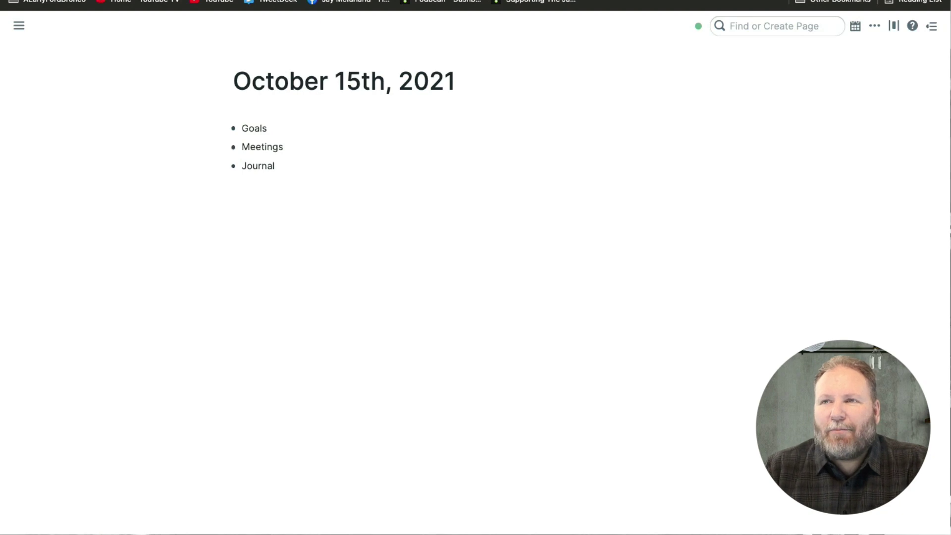
- Turn the word Goals in the first block into a page link, [[Goals]]
{"action": "left_click_drag", "start_coordinate": [267, 128], "coordinate": [242, 128]}
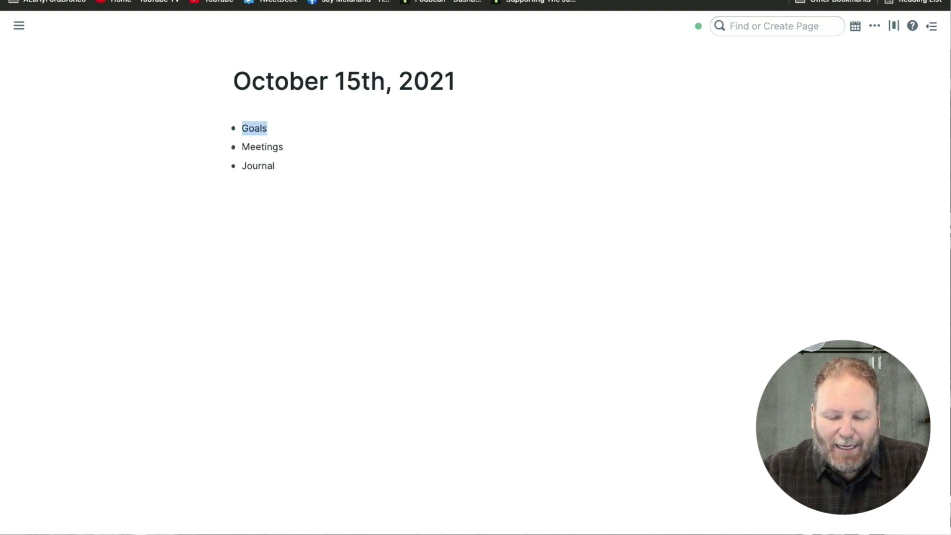
{"action": "type", "text": "[["}
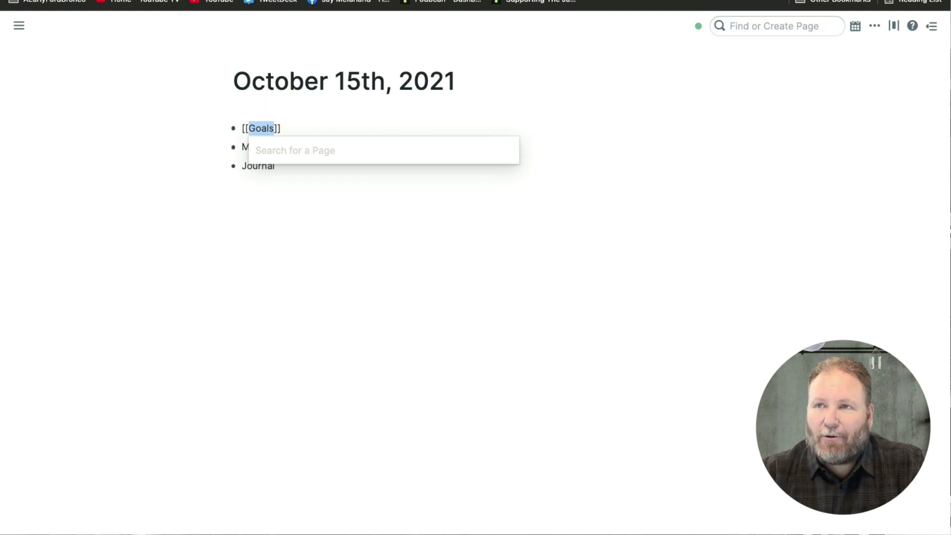
{"action": "left_click", "coordinate": [281, 128]}
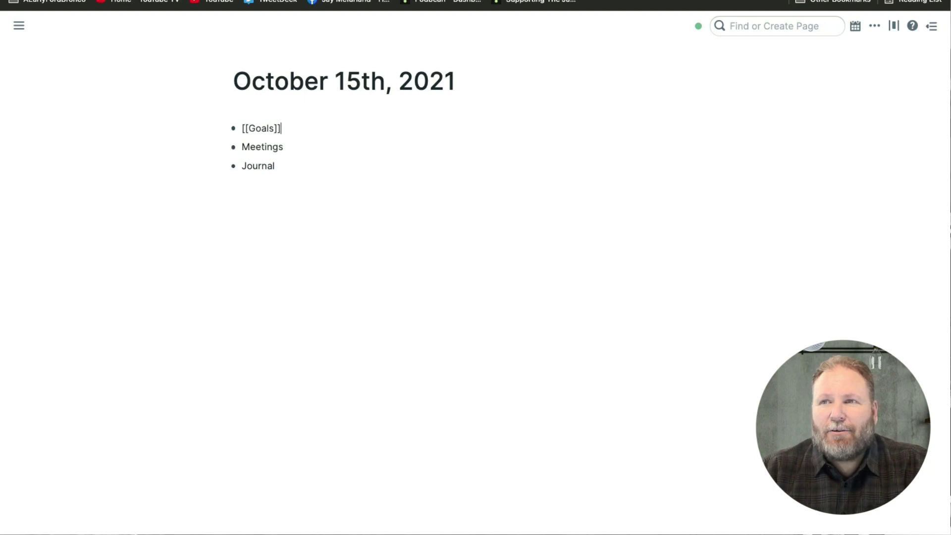
{"action": "left_click", "coordinate": [283, 146]}
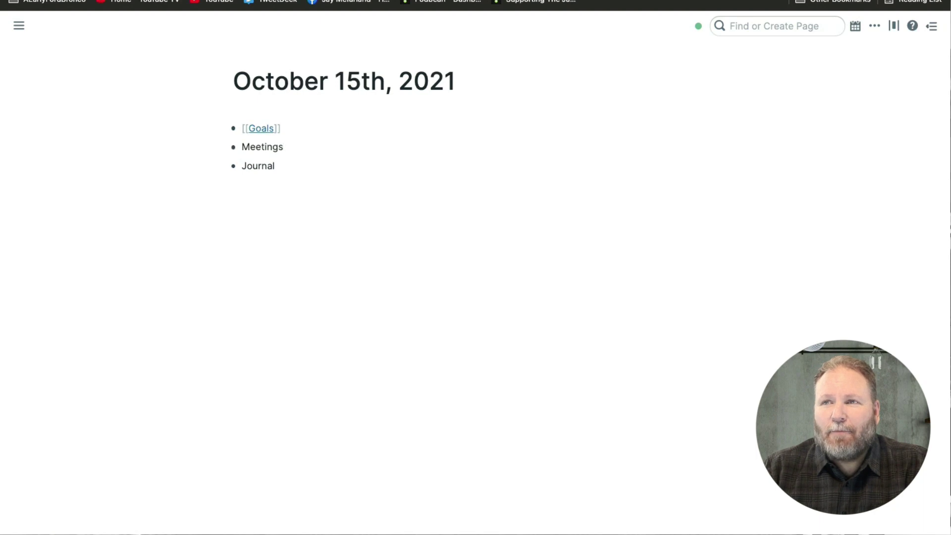
- View the linked Goals page with its linked references, then return to the October 15th, 2021 daily note
{"action": "left_click", "coordinate": [261, 128]}
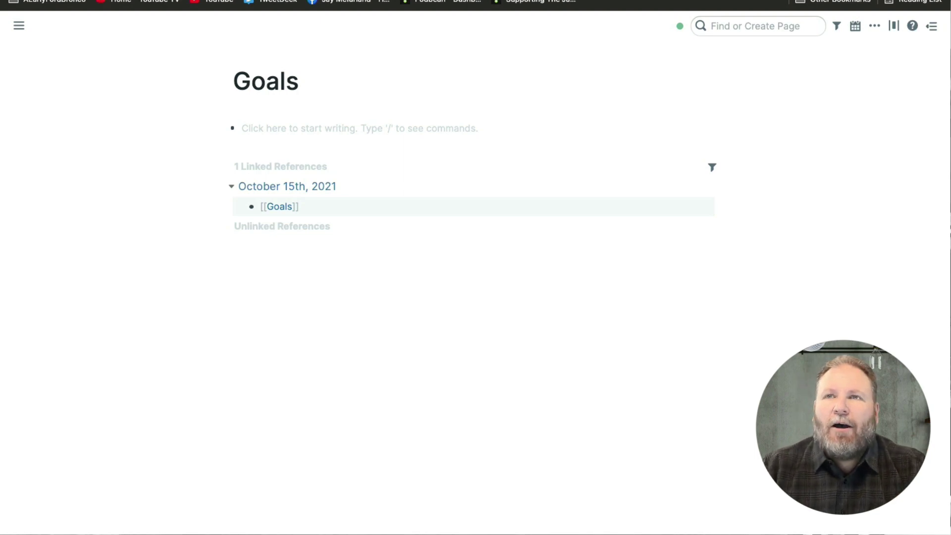
{"action": "mouse_move", "coordinate": [19, 26]}
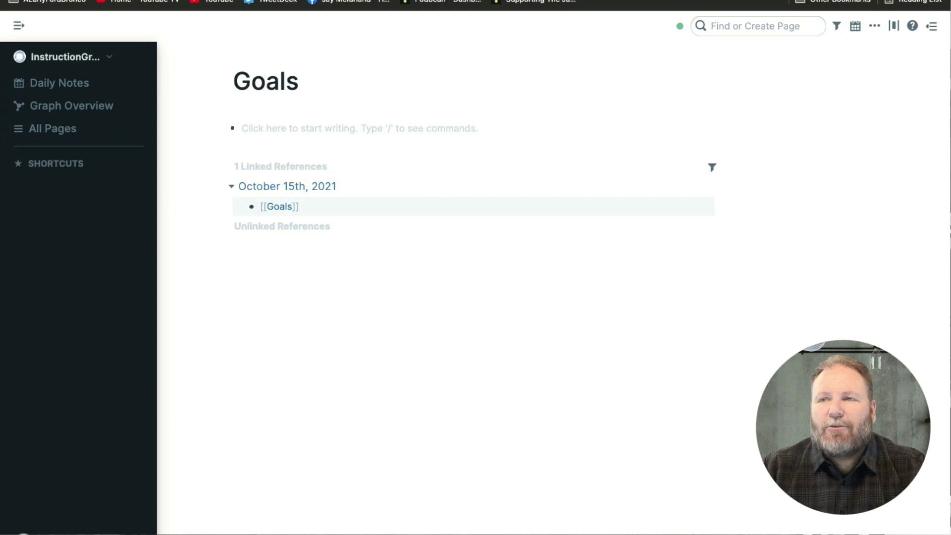
{"action": "key", "text": "super+bracketleft"}
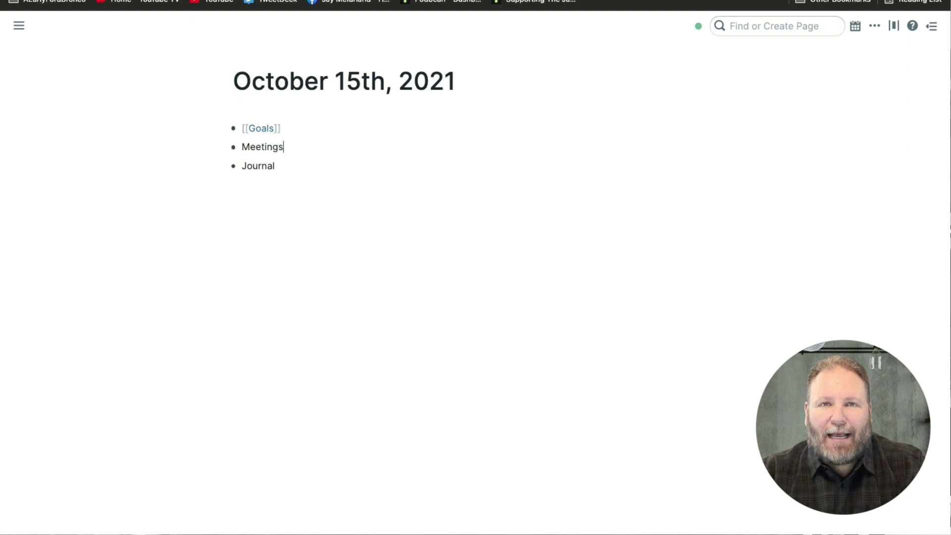
- Replace the plain text of the Meetings block with the page link [[Meetings]]
{"action": "key", "text": "BackSpace"}
{"action": "key", "text": "BackSpace"}
{"action": "key", "text": "BackSpace"}
{"action": "key", "text": "BackSpace"}
{"action": "key", "text": "BackSpace"}
{"action": "key", "text": "BackSpace"}
{"action": "key", "text": "BackSpace"}
{"action": "key", "text": "BackSpace"}
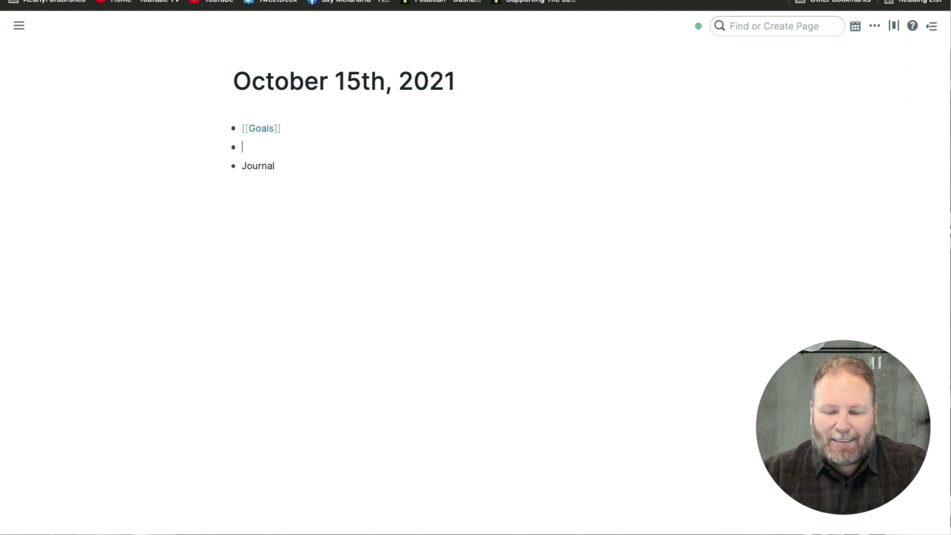
{"action": "type", "text": "[["}
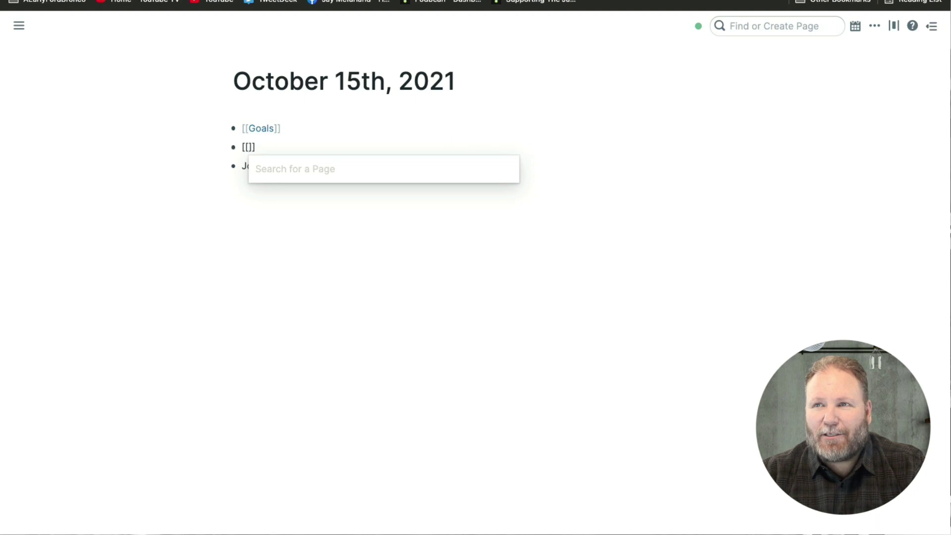
{"action": "type", "text": "Me"}
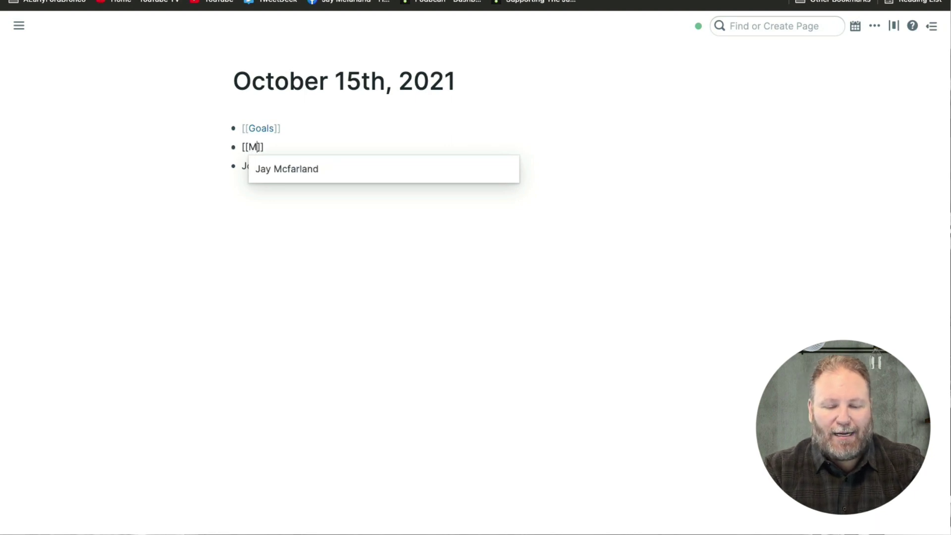
{"action": "type", "text": "eti"}
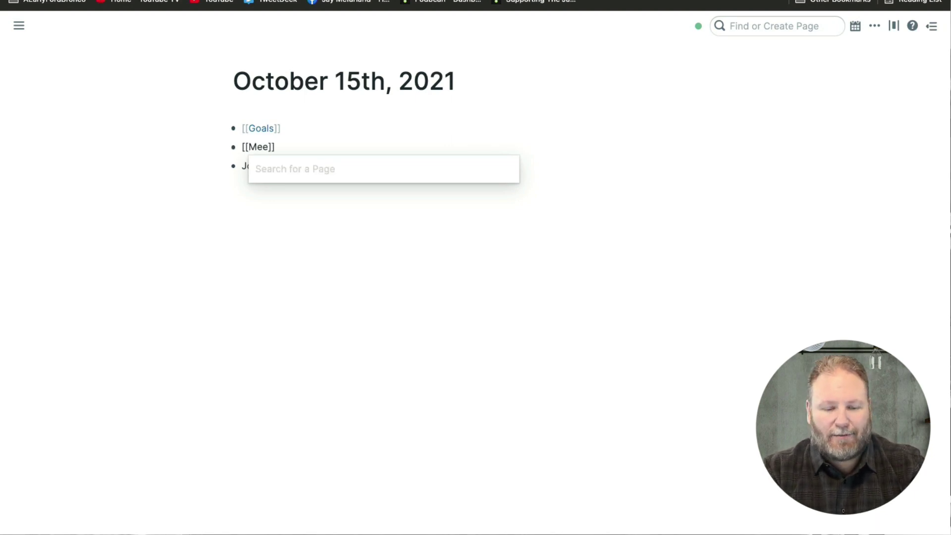
{"action": "type", "text": "ngs"}
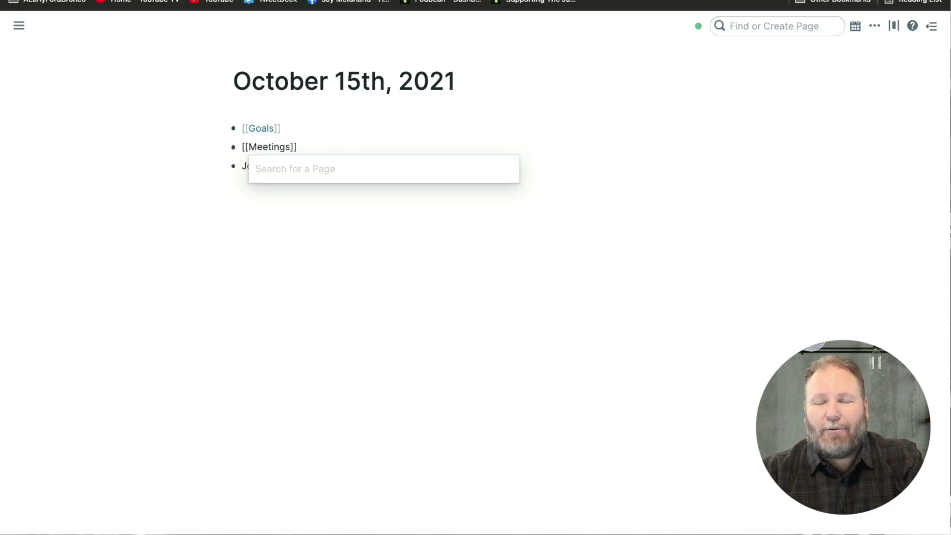
- Finish the [[Meetings]] link, view its linked page, and return to the October 15th, 2021 daily note
{"action": "key", "text": "Escape"}
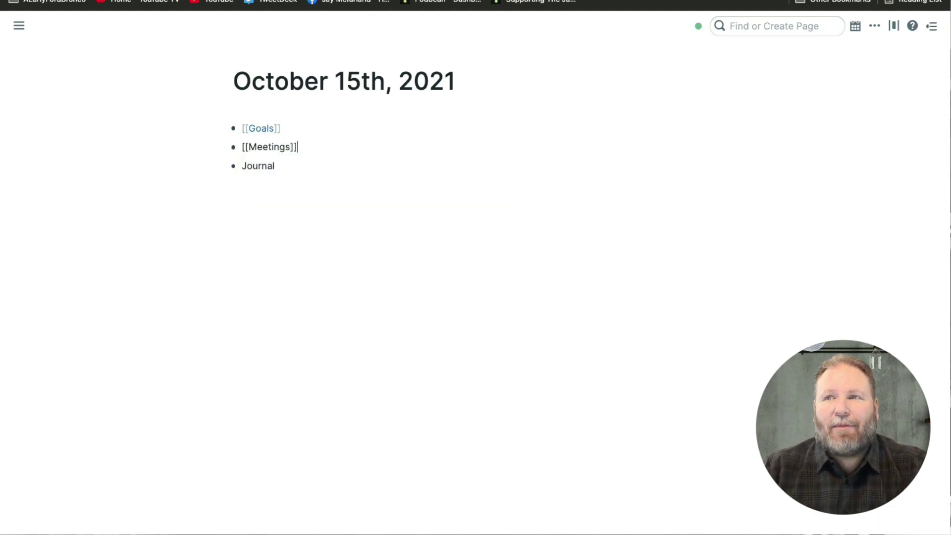
{"action": "left_click", "coordinate": [275, 166]}
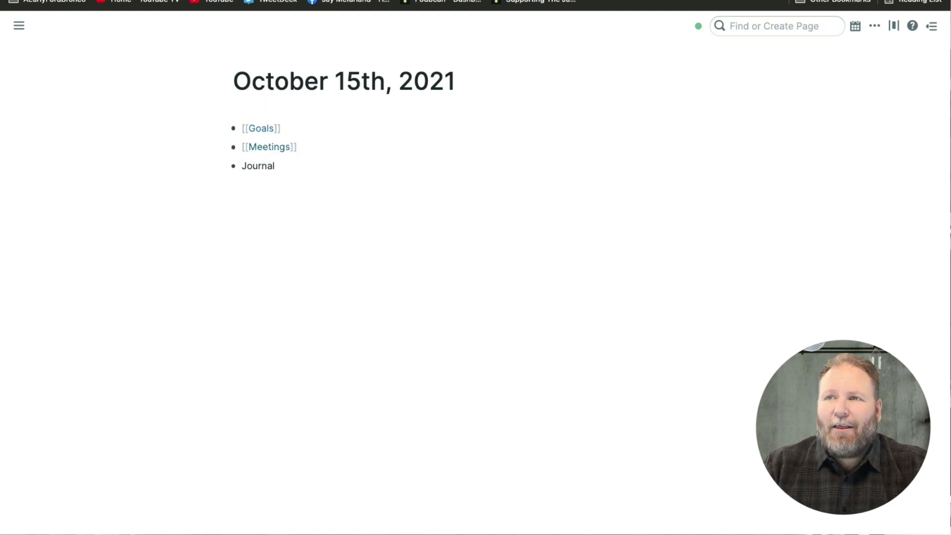
{"action": "left_click", "coordinate": [269, 147]}
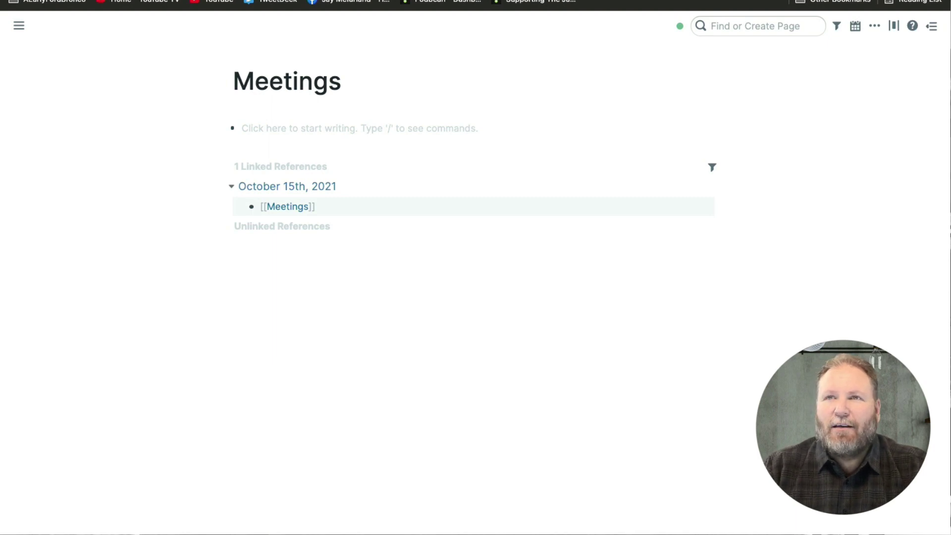
{"action": "key", "text": "super+bracketleft"}
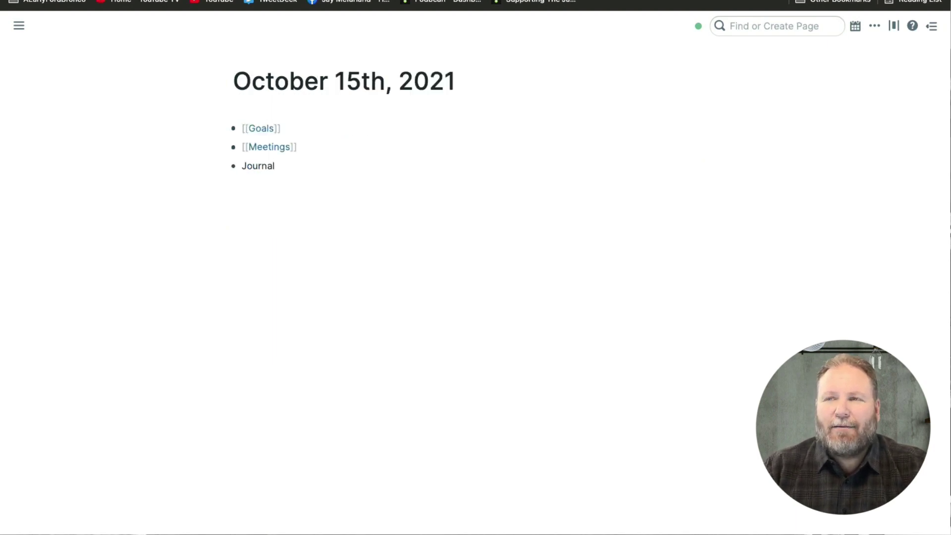
{"action": "key", "text": "shift+Left"}
{"action": "key", "text": "shift+Left"}
{"action": "key", "text": "shift+Left"}
{"action": "key", "text": "shift+Left"}
{"action": "key", "text": "shift+Left"}
{"action": "key", "text": "shift+Left"}
{"action": "key", "text": "shift+Left"}
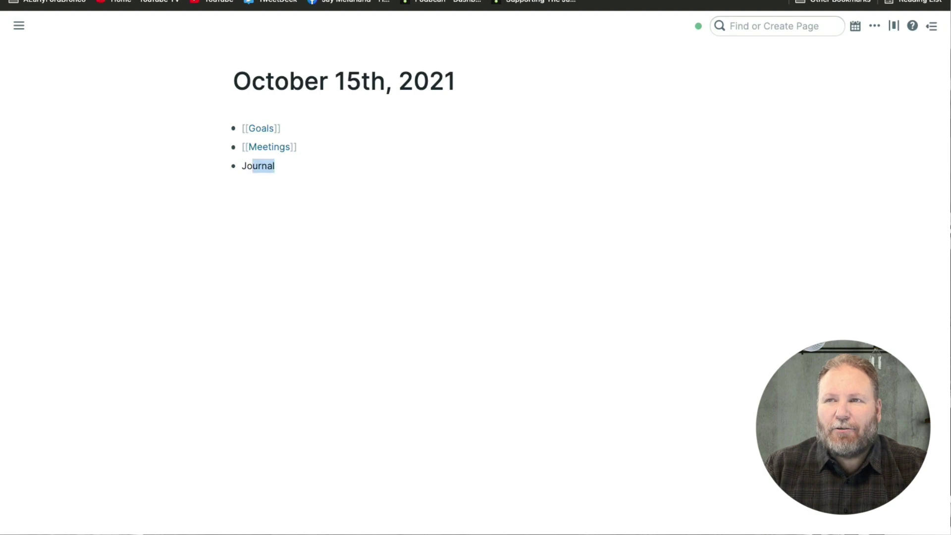
{"action": "key", "text": "Right"}
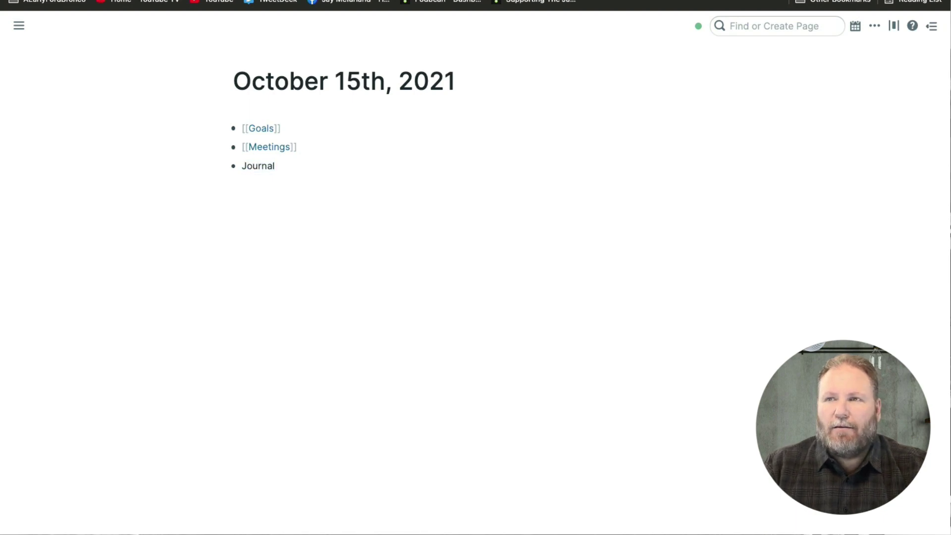
- Turn the word Journal in the third block into the page link [[Journal]] and start an empty block below it
{"action": "key", "text": "shift+Left"}
{"action": "key", "text": "shift+Left"}
{"action": "key", "text": "shift+Left"}
{"action": "key", "text": "shift+Left"}
{"action": "key", "text": "shift+Left"}
{"action": "key", "text": "shift+Left"}
{"action": "key", "text": "shift+Left"}
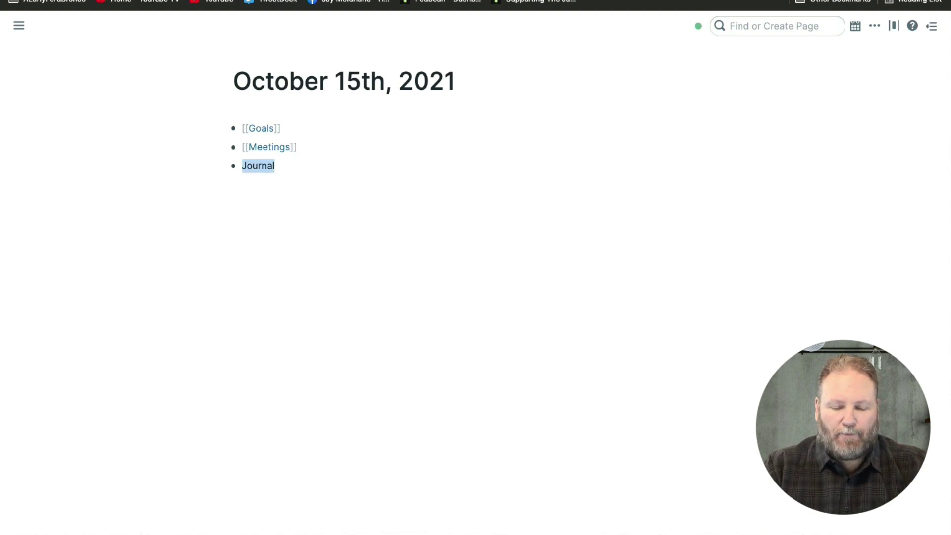
{"action": "type", "text": "[["}
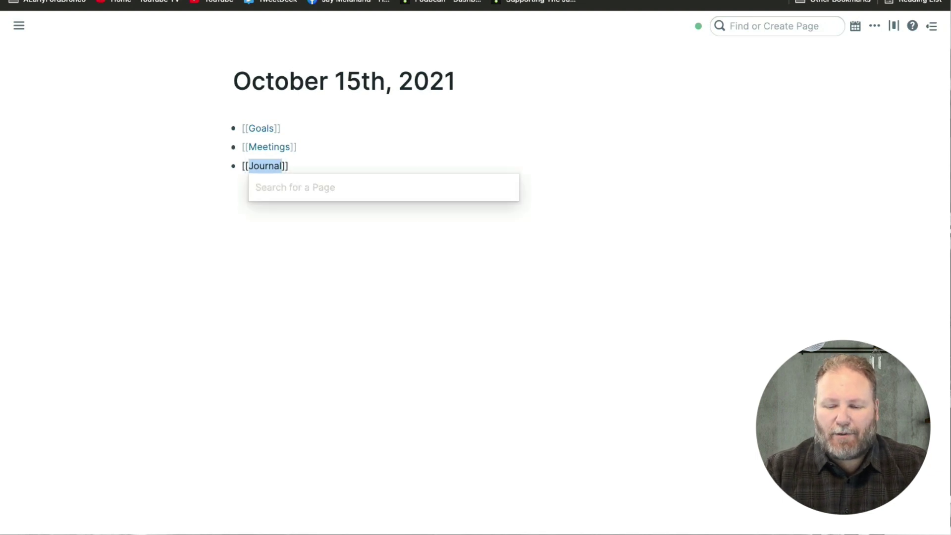
{"action": "key", "text": "Escape"}
{"action": "key", "text": "Return"}
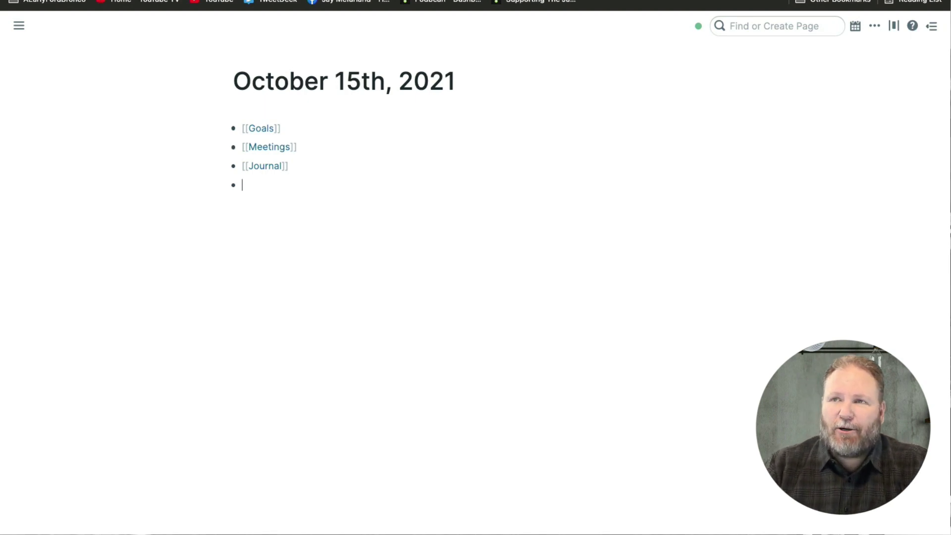
- Nest a block reading "Today I want to learn about Roam" under [[Goals]], followed by an empty block at the same level
{"action": "left_click", "coordinate": [281, 128]}
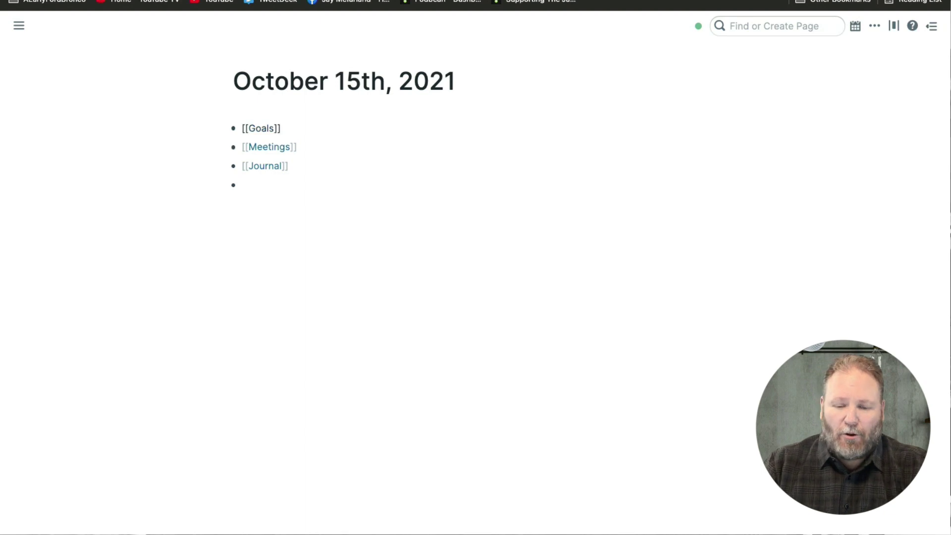
{"action": "key", "text": "Return"}
{"action": "key", "text": "Tab"}
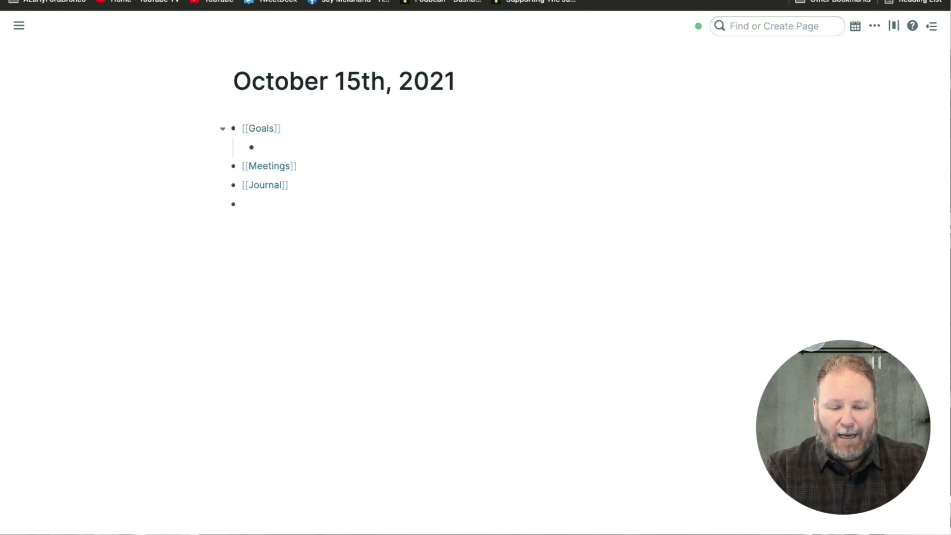
{"action": "type", "text": "Today I wa"}
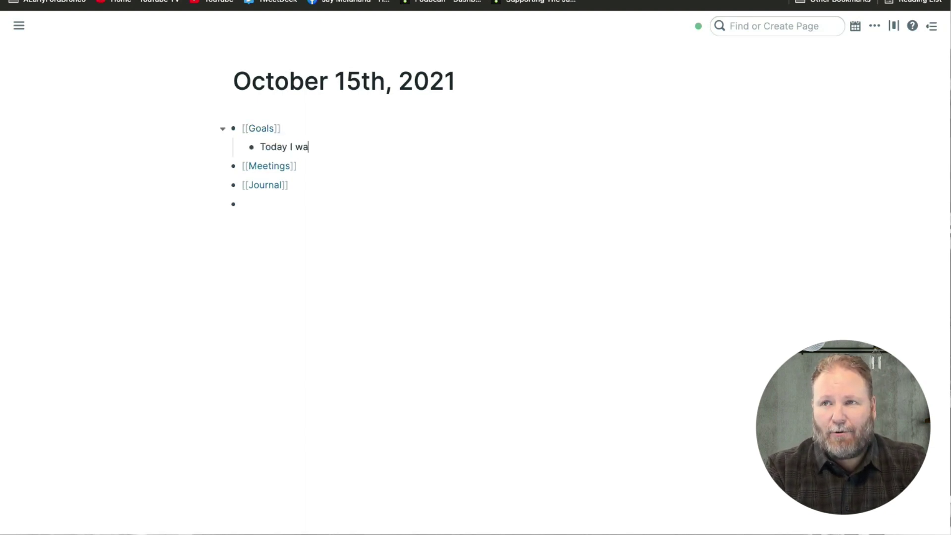
{"action": "type", "text": "nt to learn a"}
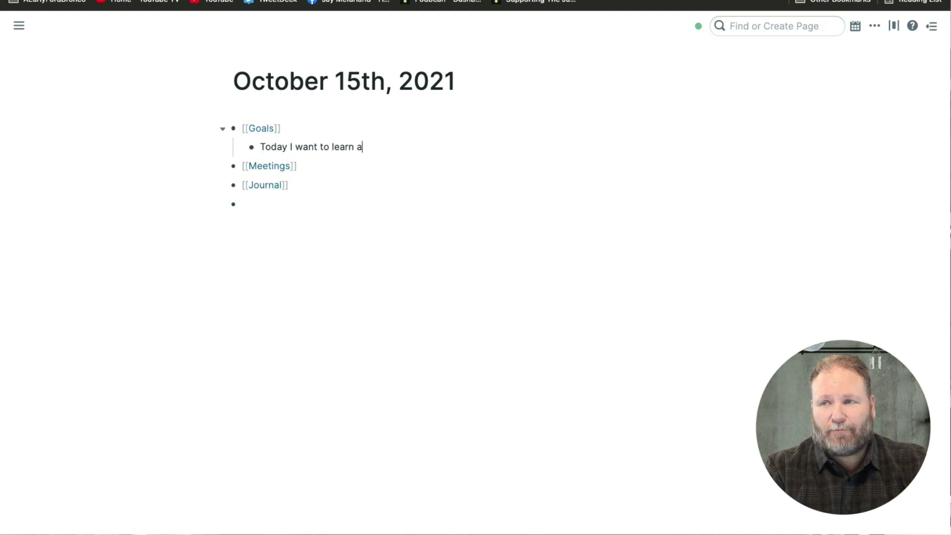
{"action": "type", "text": "bout Roam"}
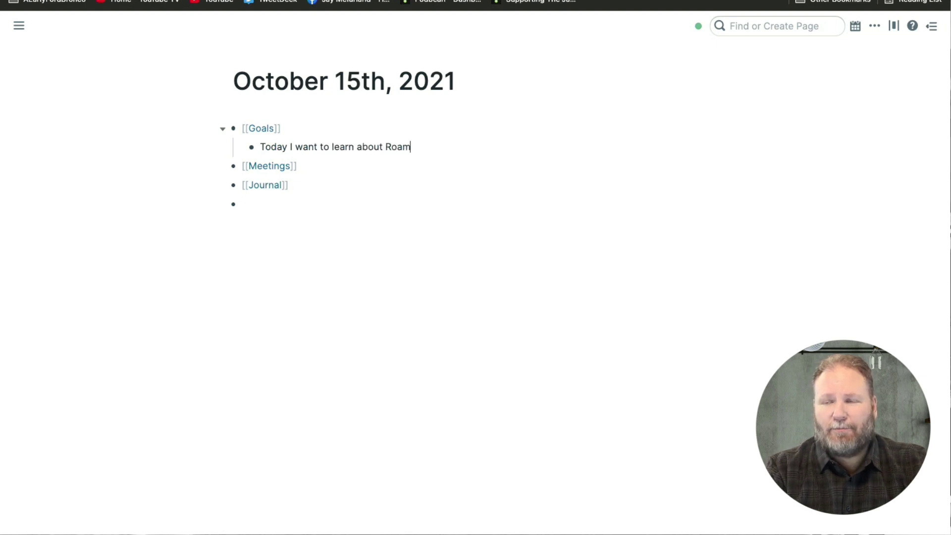
{"action": "key", "text": "Return"}
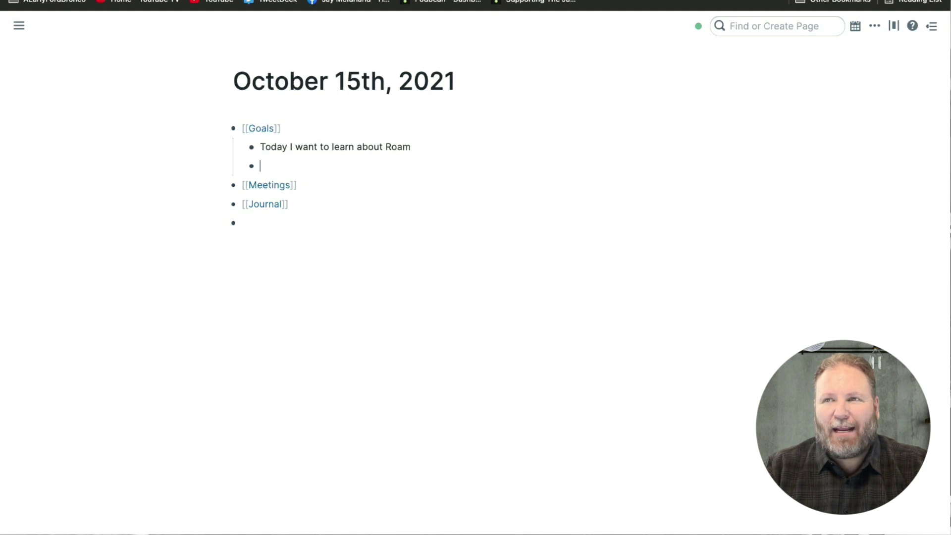
- Check how the nested goal appears in the Goals page's linked references, and return to the daily note
{"action": "left_click", "coordinate": [261, 128]}
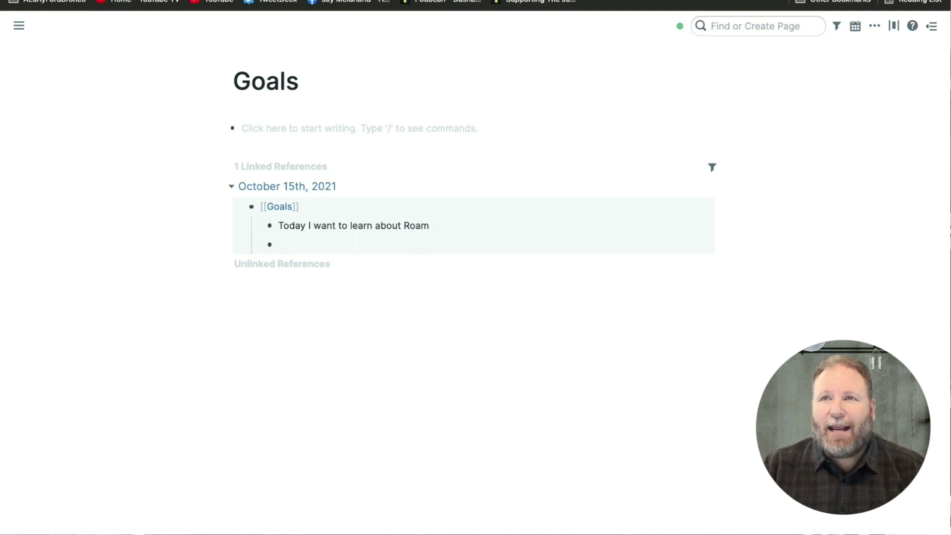
{"action": "key", "text": "alt+Left"}
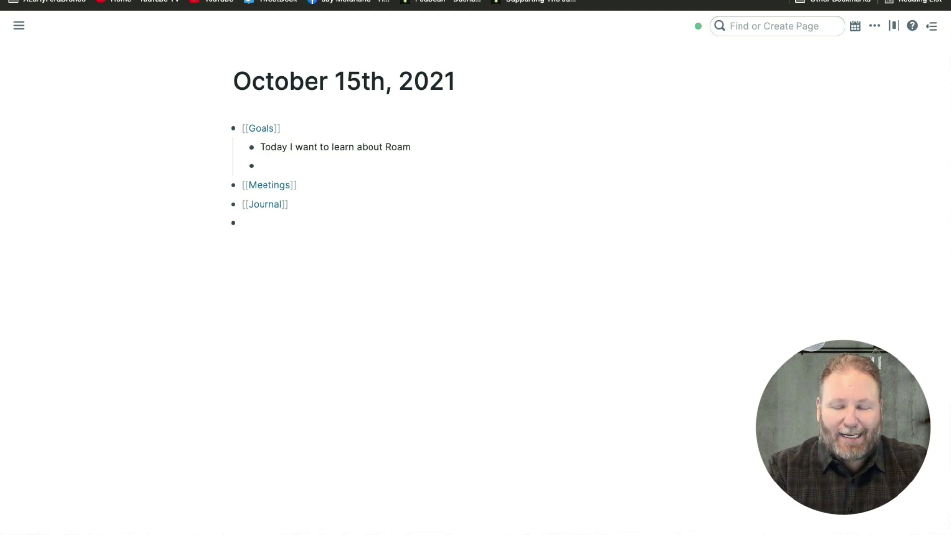
{"action": "type", "text": "New"}
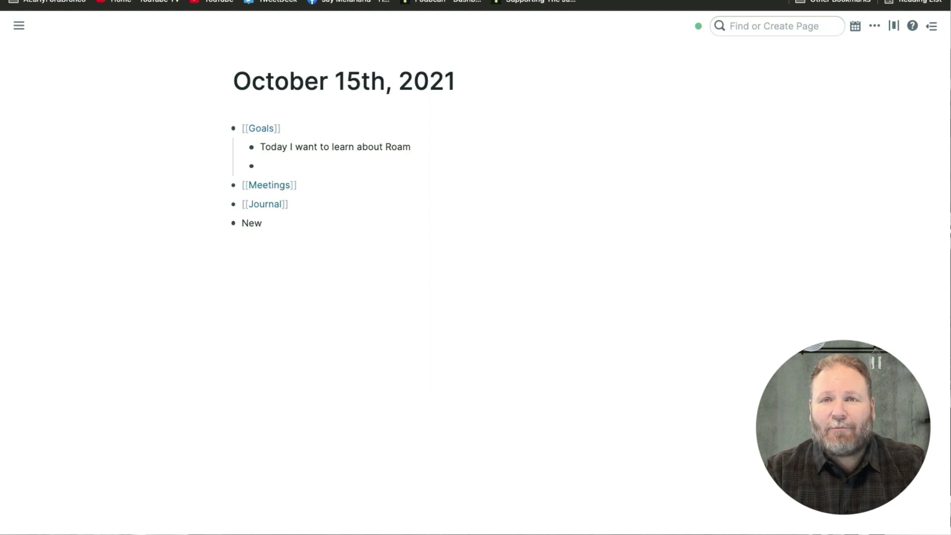
{"action": "type", "text": " Go"}
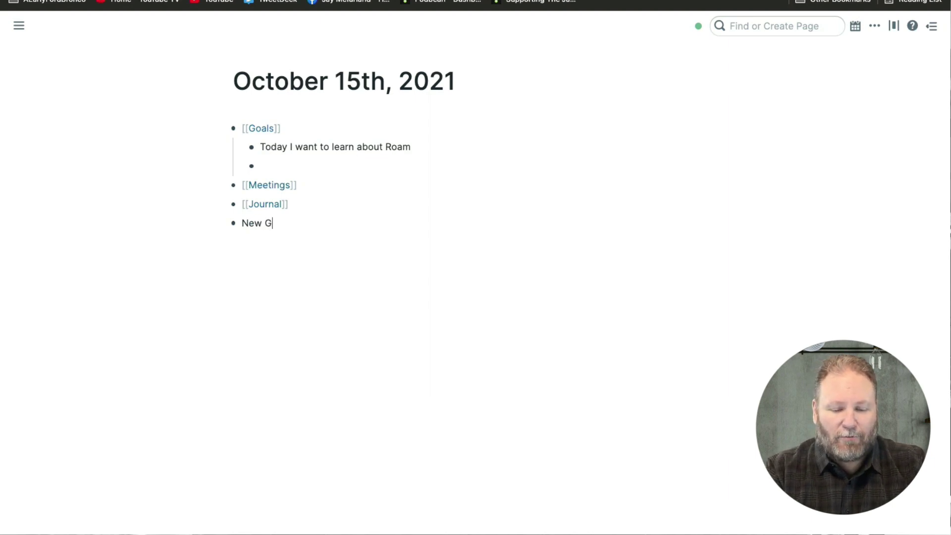
{"action": "key", "text": "BackSpace"}
{"action": "key", "text": "BackSpace"}
{"action": "key", "text": "BackSpace"}
{"action": "key", "text": "BackSpace"}
{"action": "key", "text": "BackSpace"}
{"action": "key", "text": "BackSpace"}
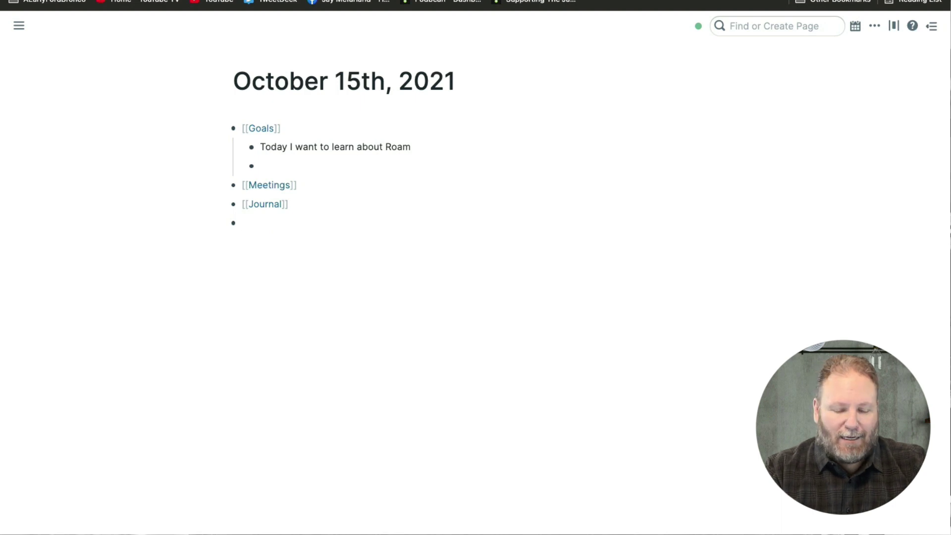
- Write "Take out trash" in the empty block below [[Journal]] and tag it with #Goals
{"action": "type", "text": "Take o"}
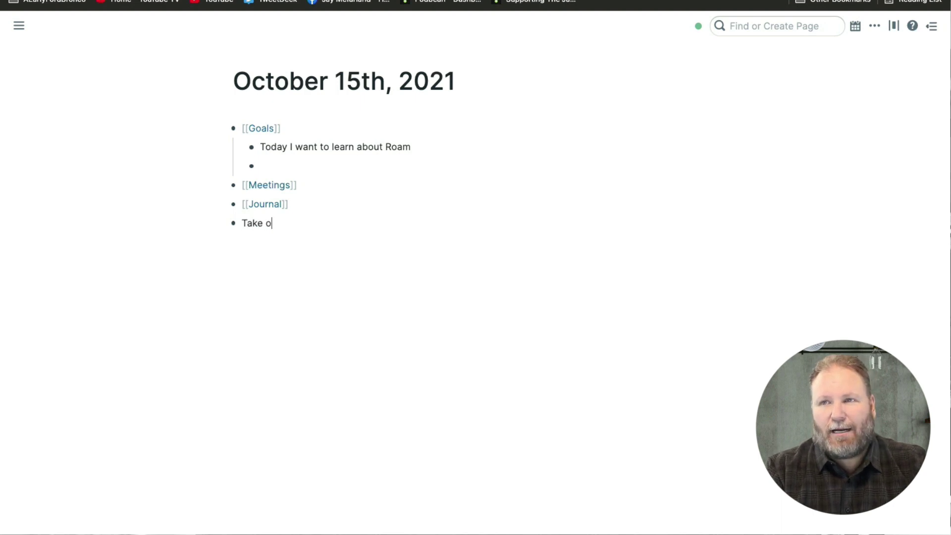
{"action": "type", "text": "ut trash "}
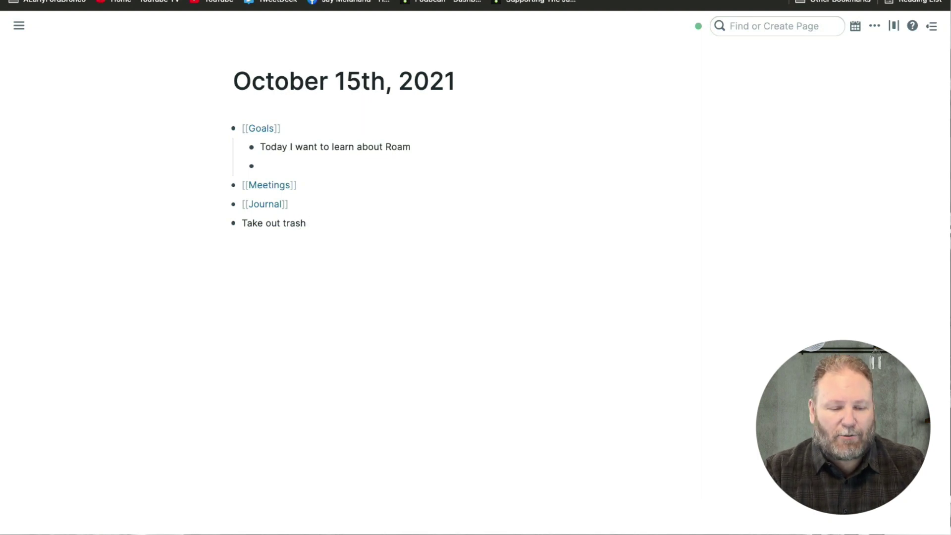
{"action": "type", "text": "#"}
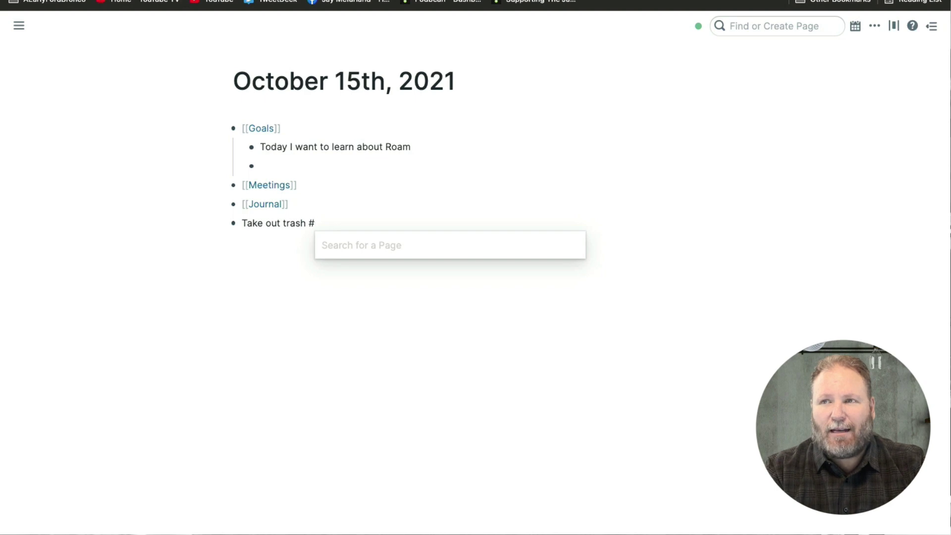
{"action": "type", "text": "go"}
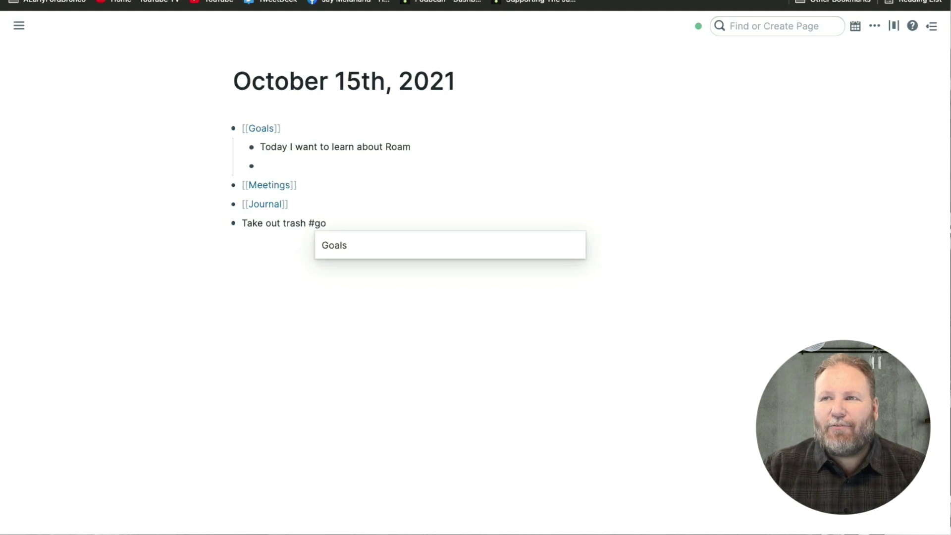
{"action": "key", "text": "Return"}
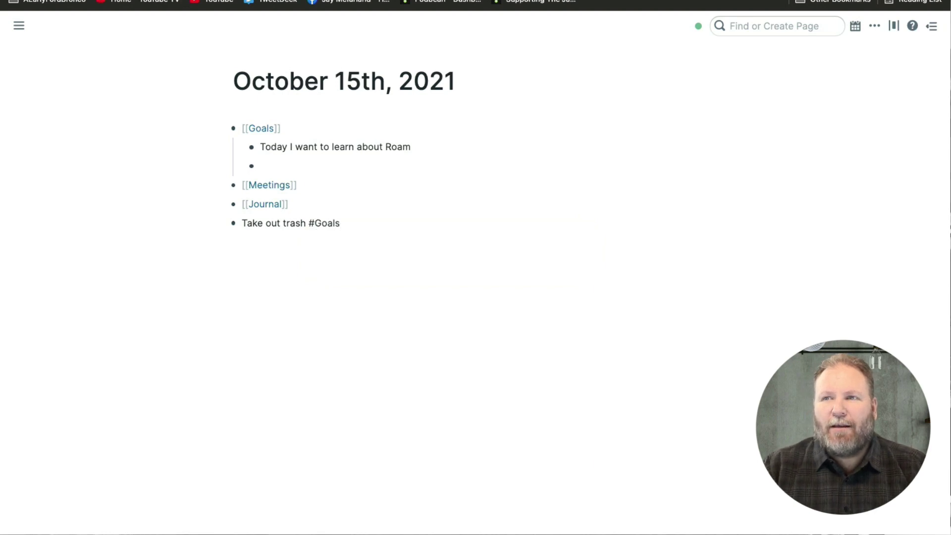
- Nest a block reading "Remember that it is recycle day" under the Take out trash block
{"action": "key", "text": "Return"}
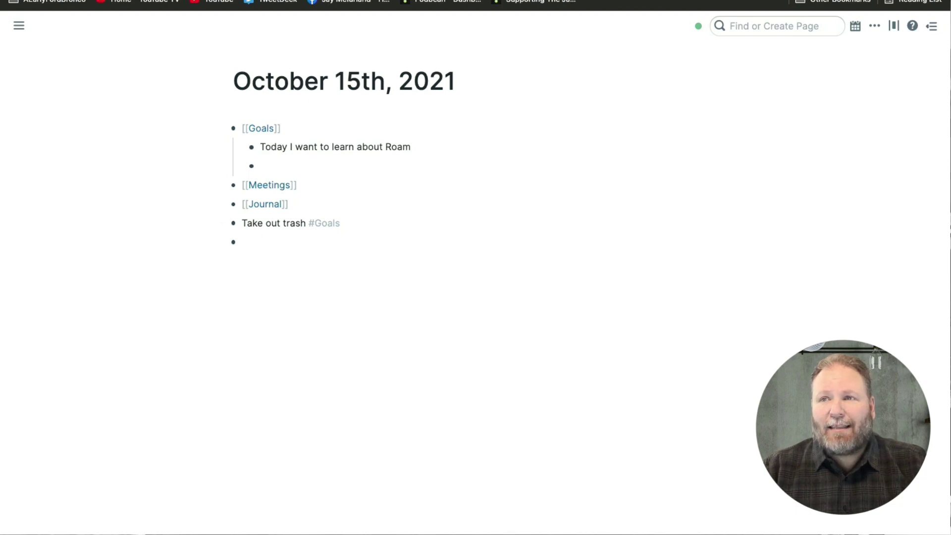
{"action": "key", "text": "Tab"}
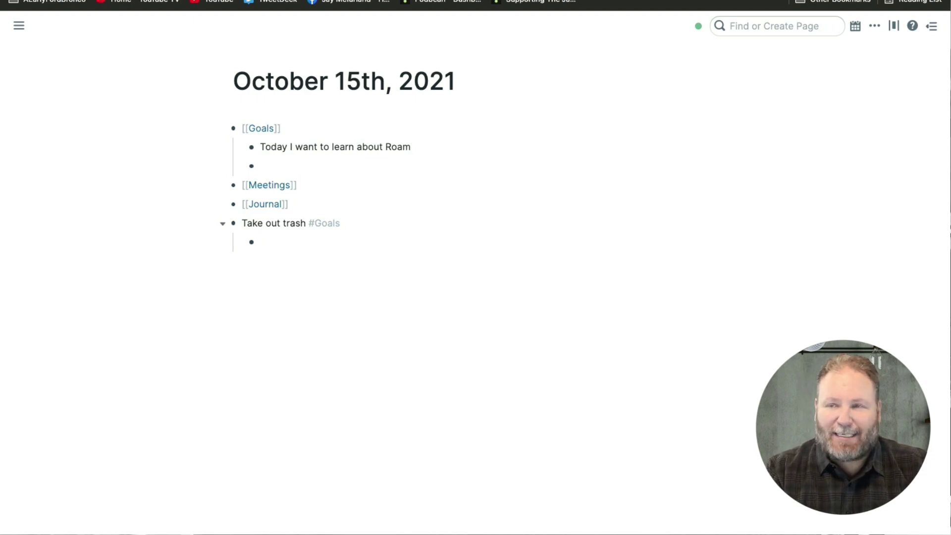
{"action": "type", "text": "Remember "}
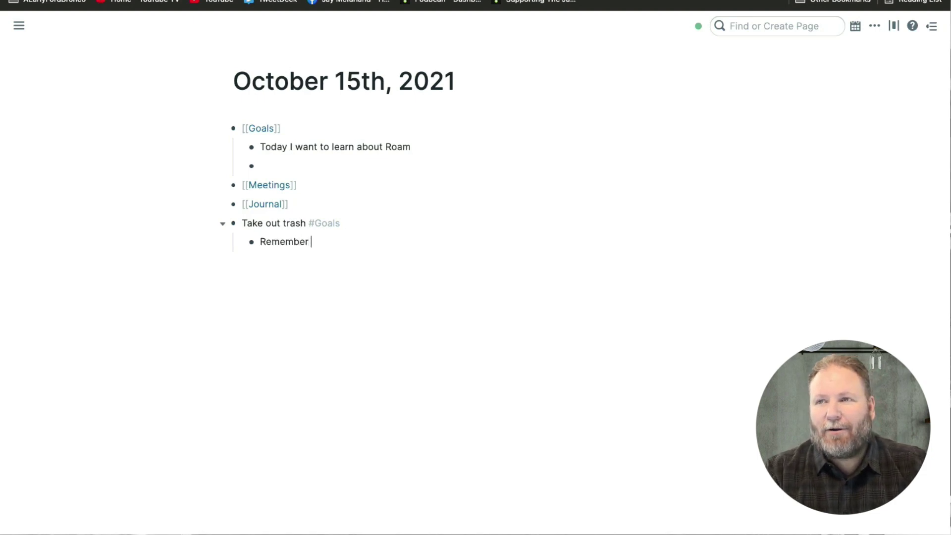
{"action": "type", "text": "that it is "}
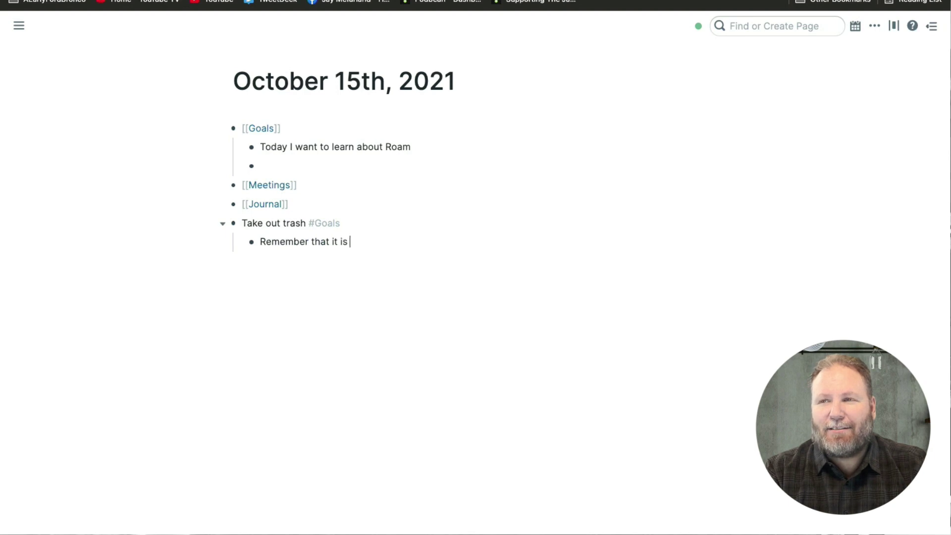
{"action": "type", "text": "recylce day"}
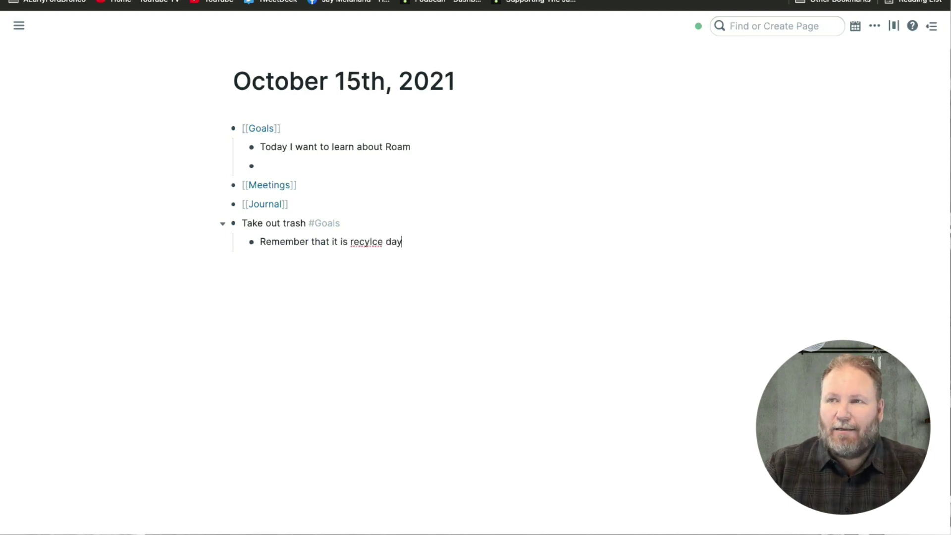
{"action": "double_click", "coordinate": [367, 242]}
{"action": "type", "text": "recycle"}
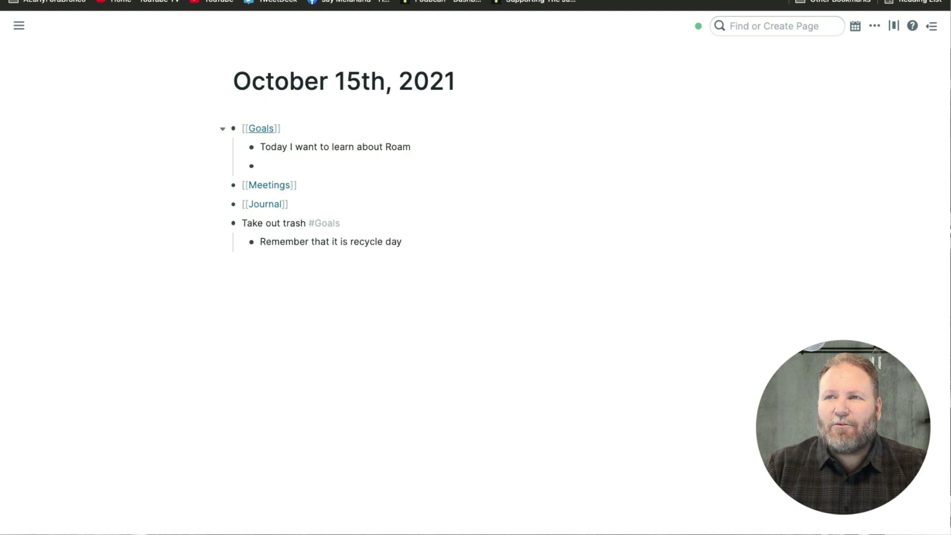
- Expand the Take out trash reference on the Goals page to view its nested note, and return to the October 15th, 2021 note
{"action": "left_click", "coordinate": [261, 128]}
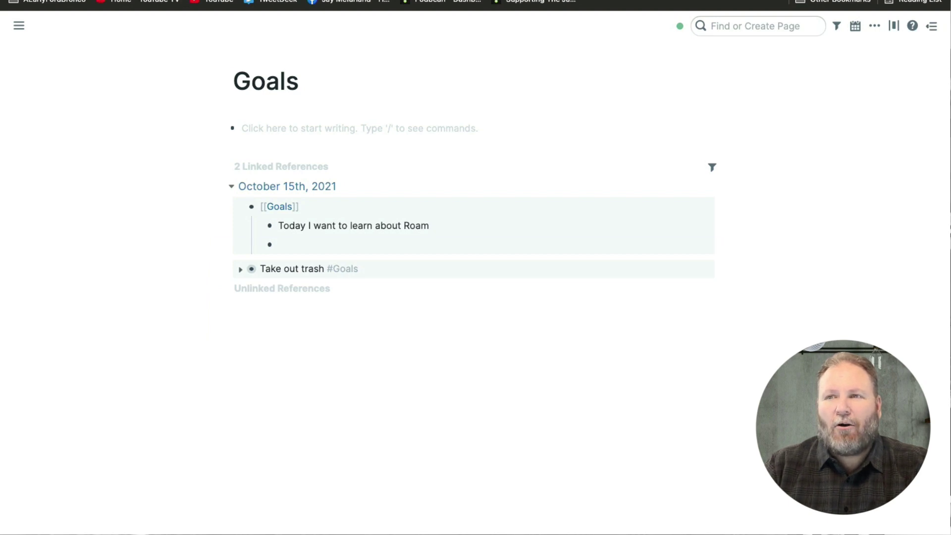
{"action": "left_click", "coordinate": [241, 269]}
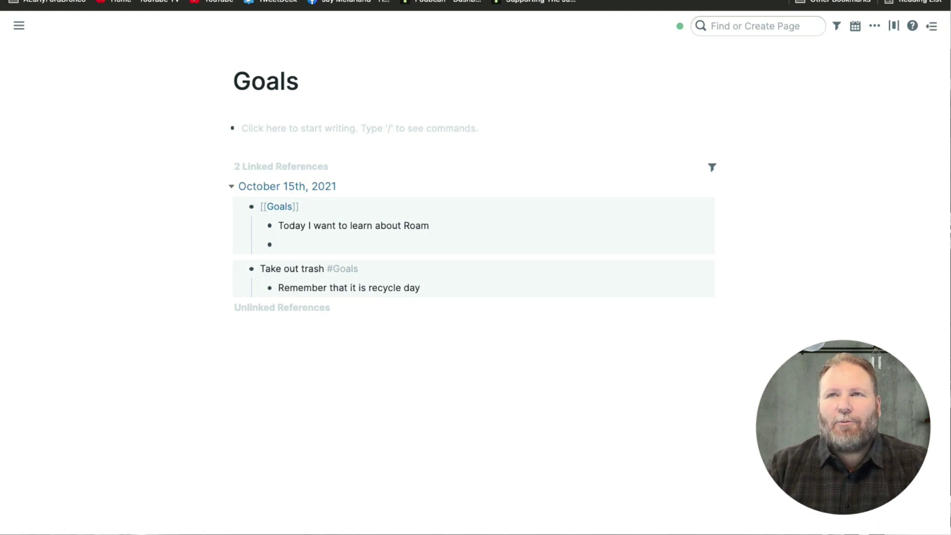
{"action": "left_click", "coordinate": [287, 186]}
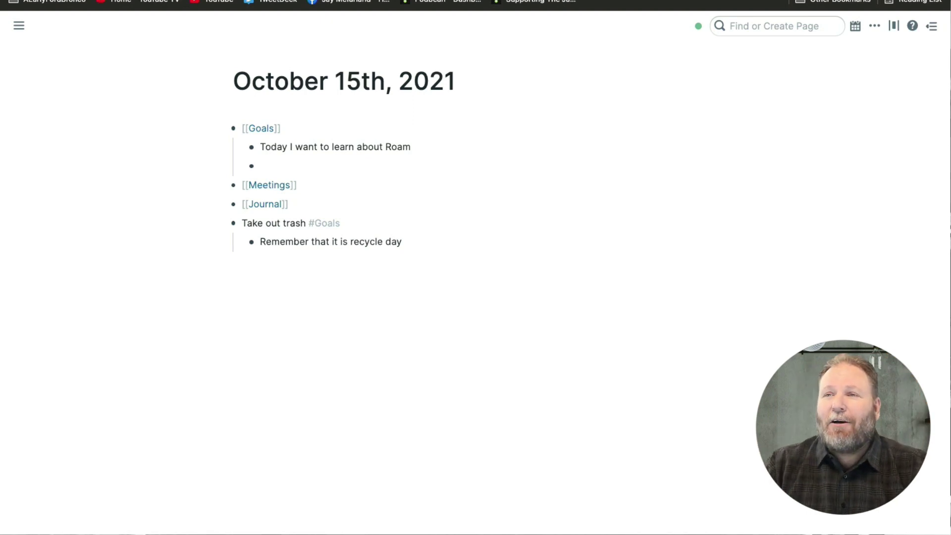
- Delete the Take out trash block together with its nested recycle day note from the October 15th, 2021 page
{"action": "left_click_drag", "start_coordinate": [278, 223], "coordinate": [327, 242]}
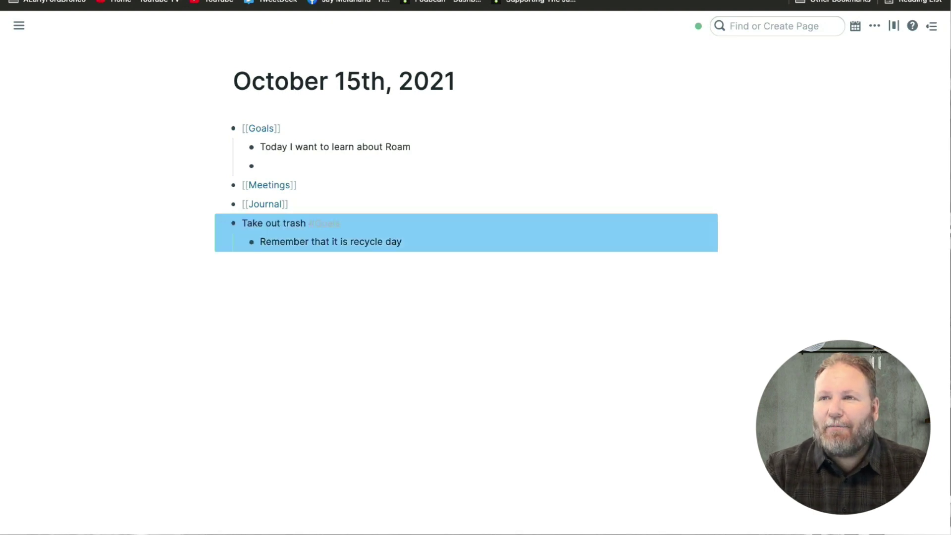
{"action": "key", "text": "BackSpace"}
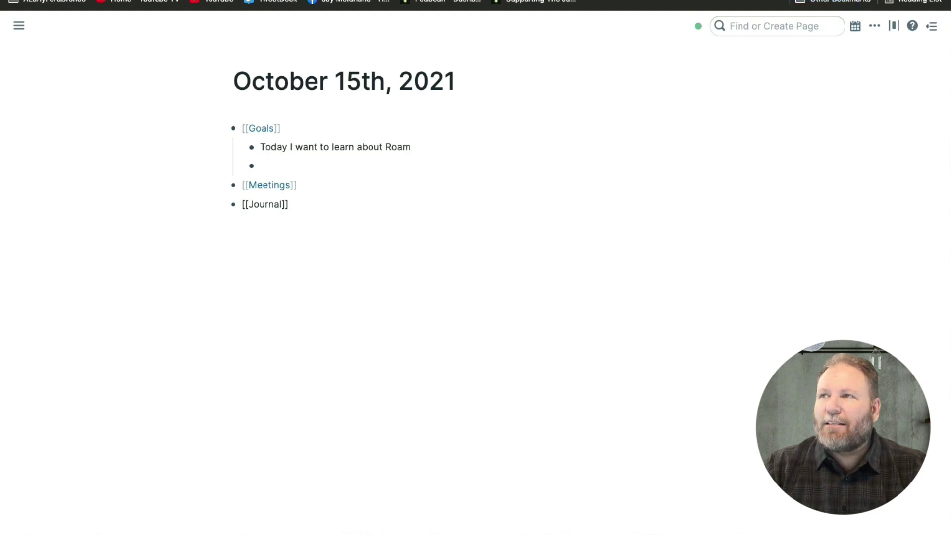
- Search the pages for "goa", dismiss the search, and review the Goals page's references before returning to the daily note
{"action": "key", "text": "super+u"}
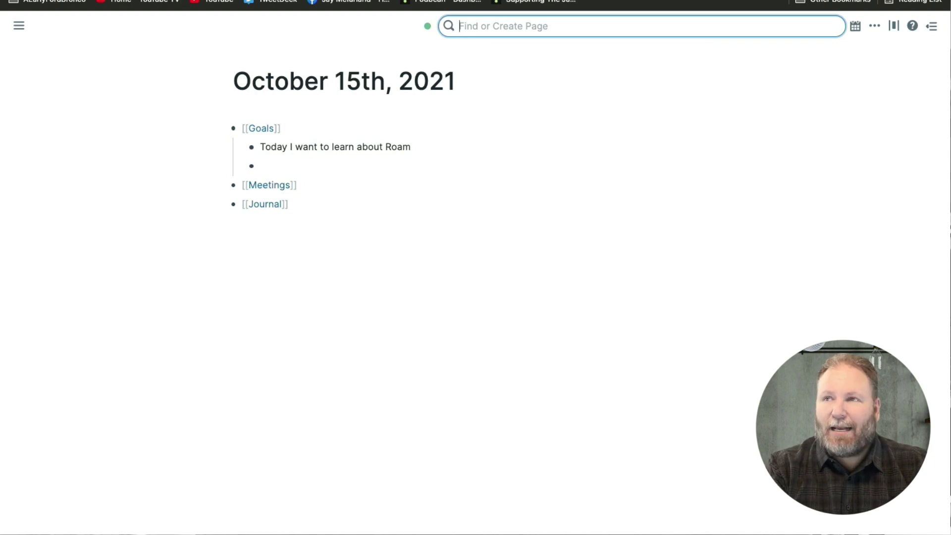
{"action": "type", "text": "goa"}
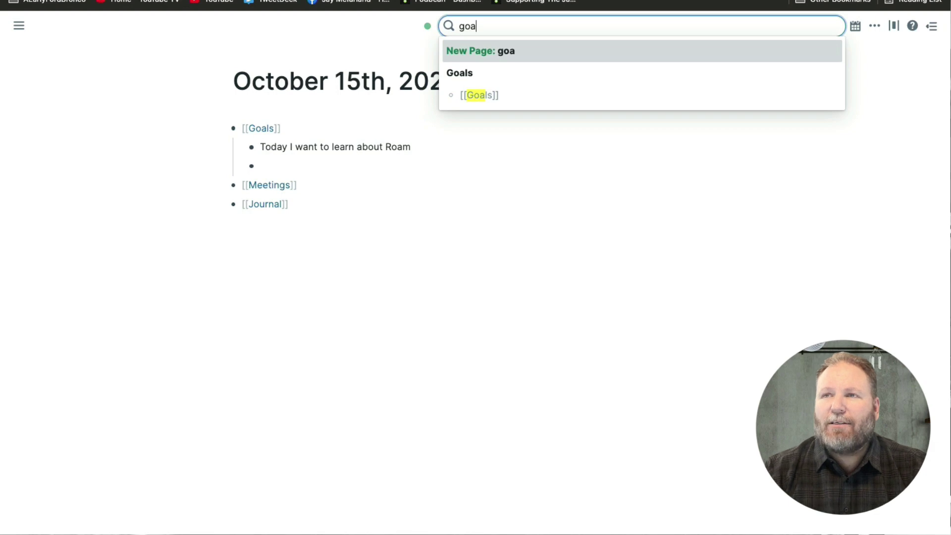
{"action": "key", "text": "Escape"}
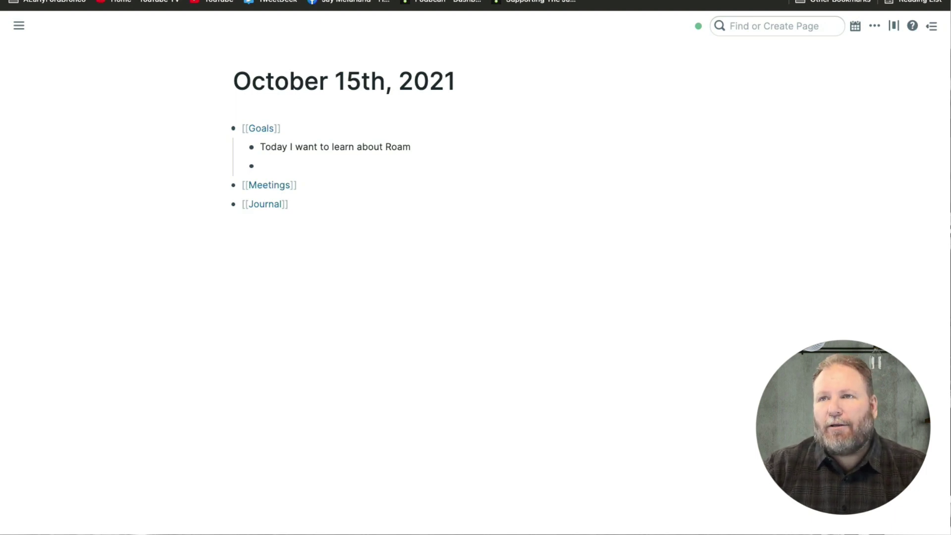
{"action": "left_click", "coordinate": [261, 128]}
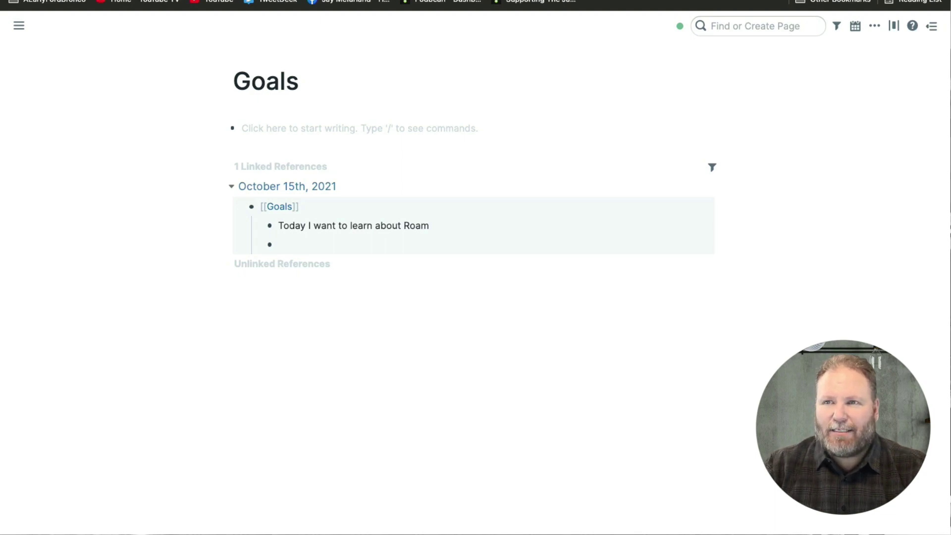
{"action": "left_click", "coordinate": [227, 263]}
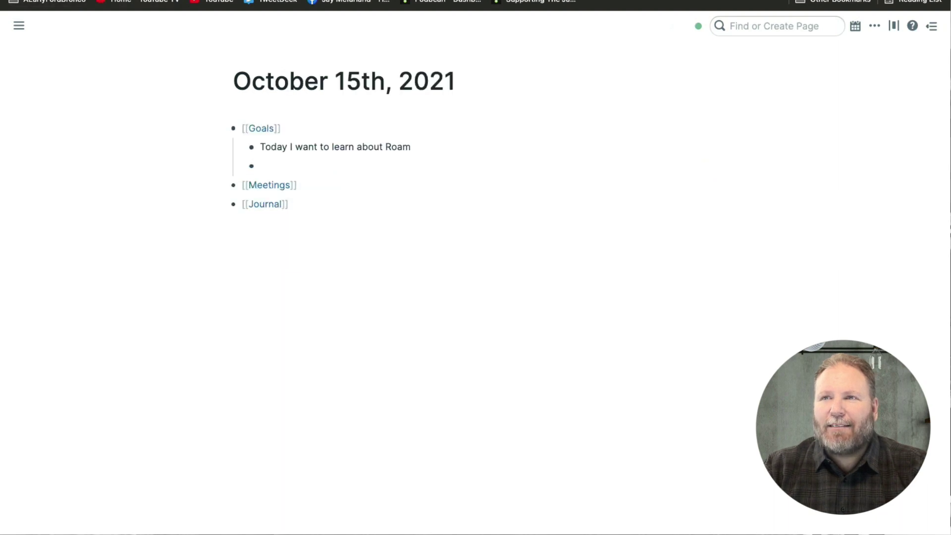
- Write "Reaching 1,000 subscribers is one of my goals" as plain text in a new block below [[Journal]]
{"action": "left_click", "coordinate": [289, 204]}
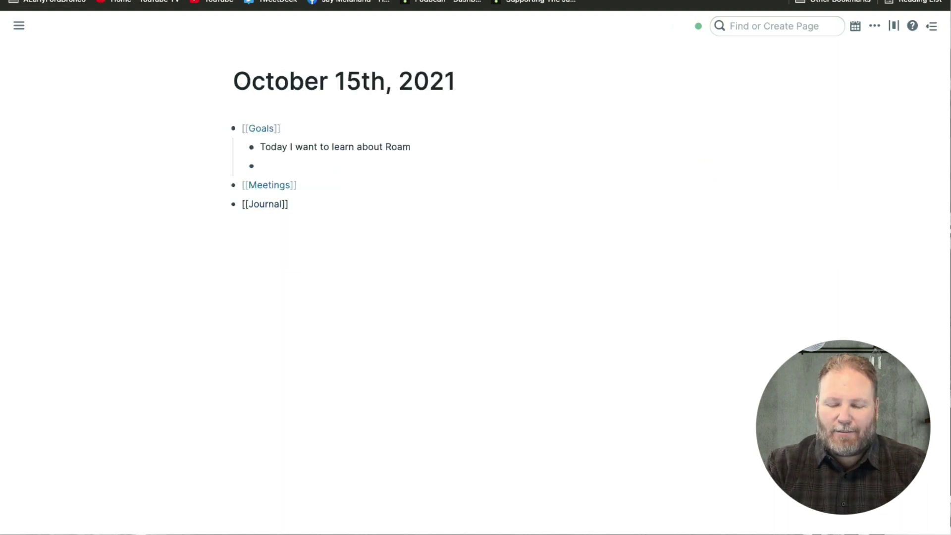
{"action": "key", "text": "Return"}
{"action": "key", "text": "Return"}
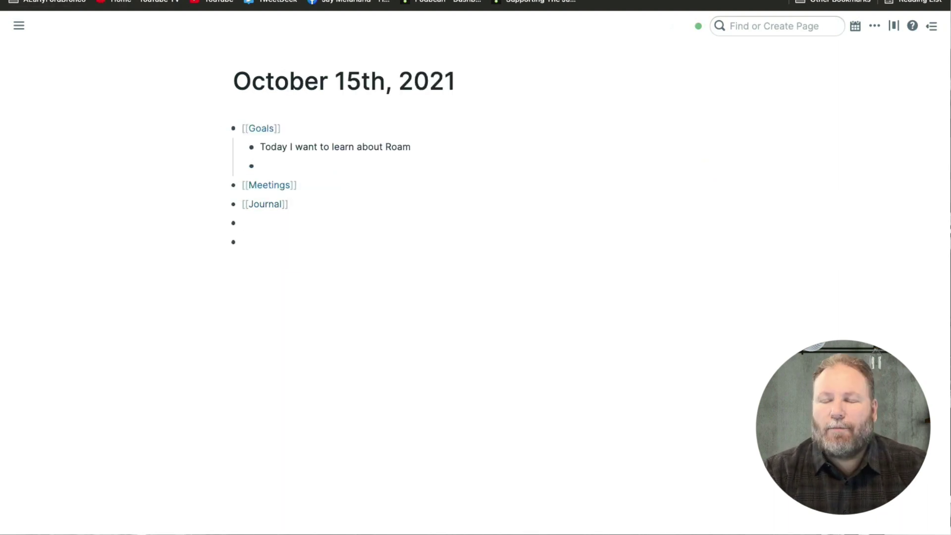
{"action": "type", "text": "Re"}
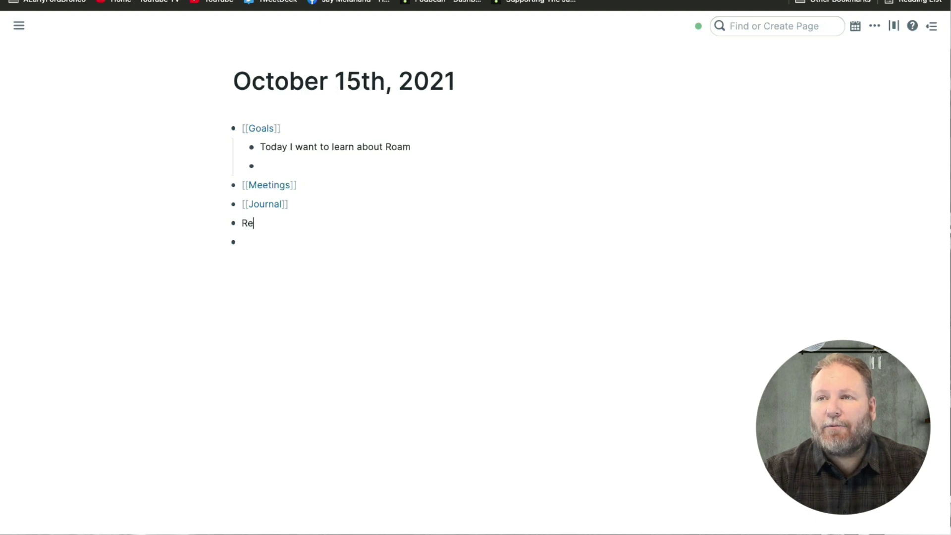
{"action": "type", "text": "aching "}
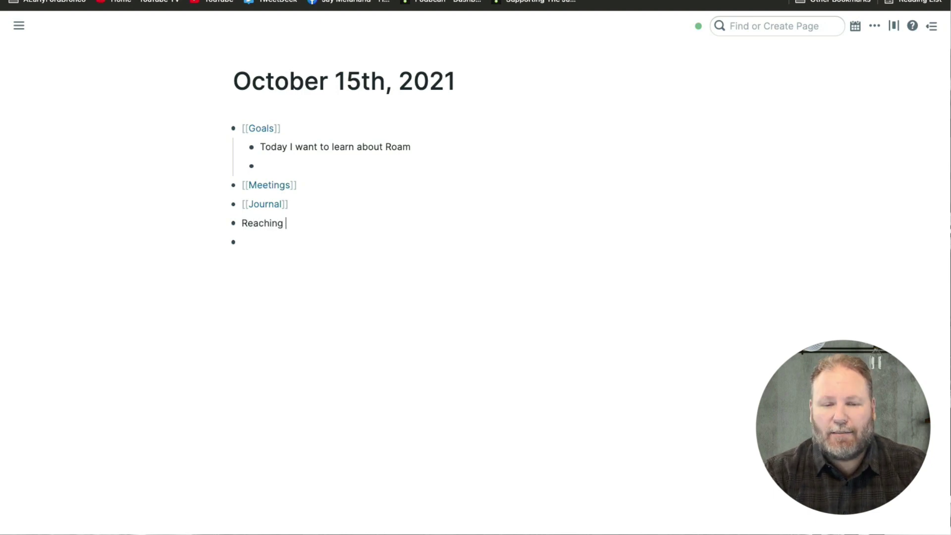
{"action": "type", "text": "1,00"}
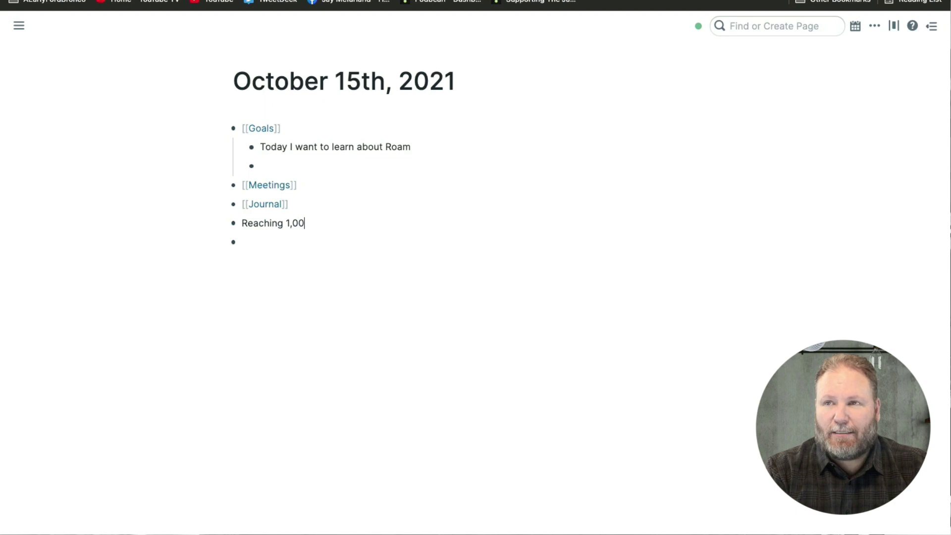
{"action": "type", "text": "0 subsci"}
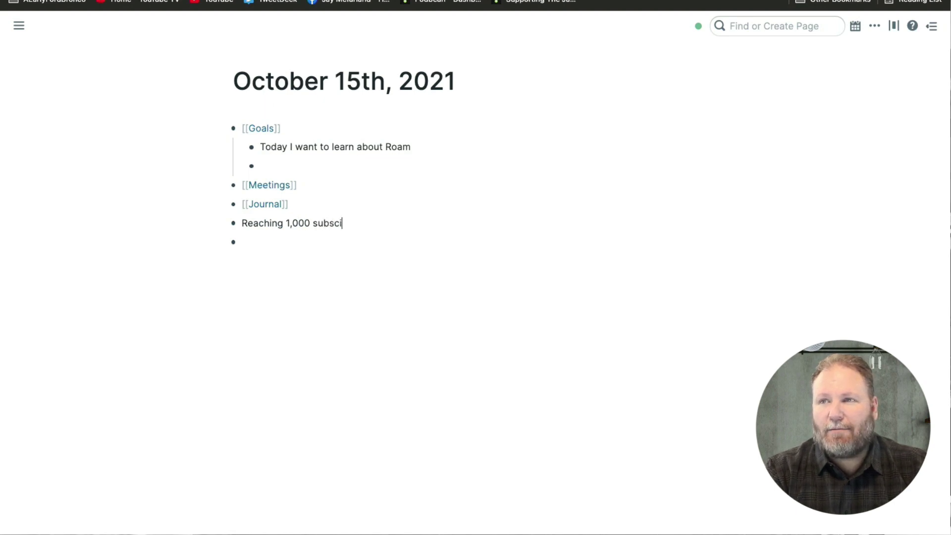
{"action": "key", "text": "BackSpace"}
{"action": "type", "text": "ribers "}
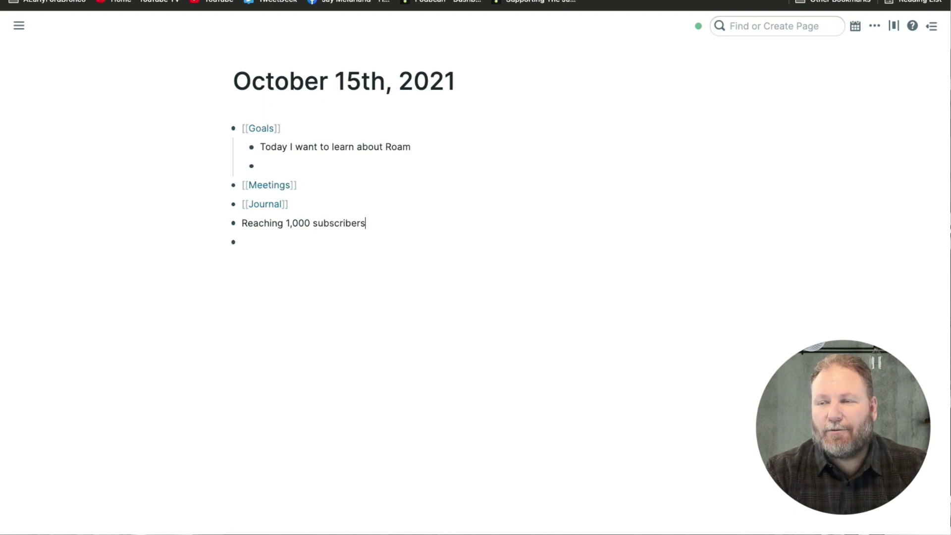
{"action": "type", "text": "is on"}
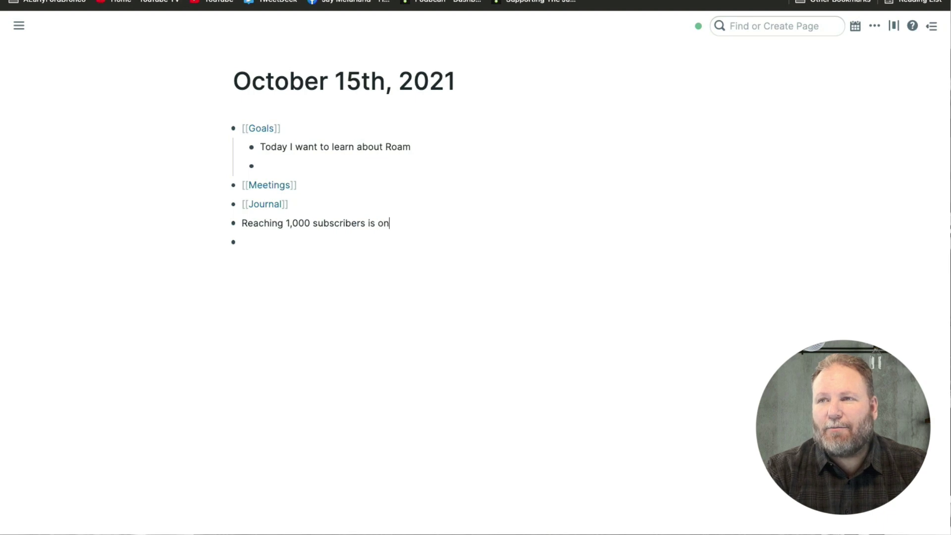
{"action": "type", "text": "e of my"}
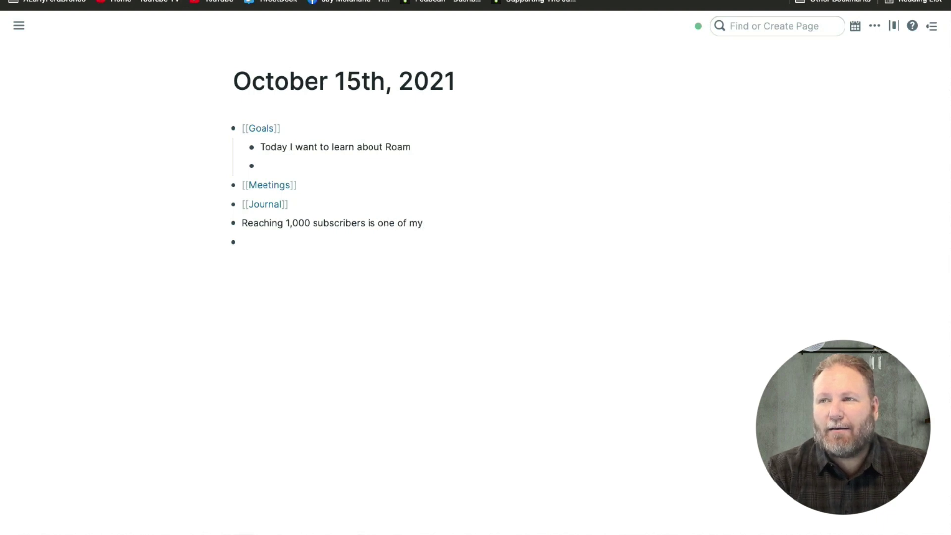
{"action": "type", "text": " goals"}
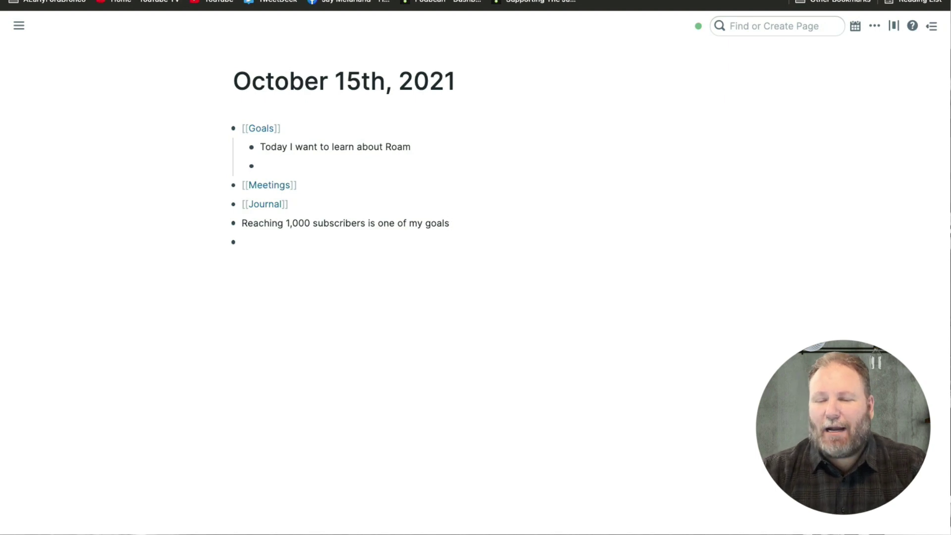
{"action": "key", "text": "Return"}
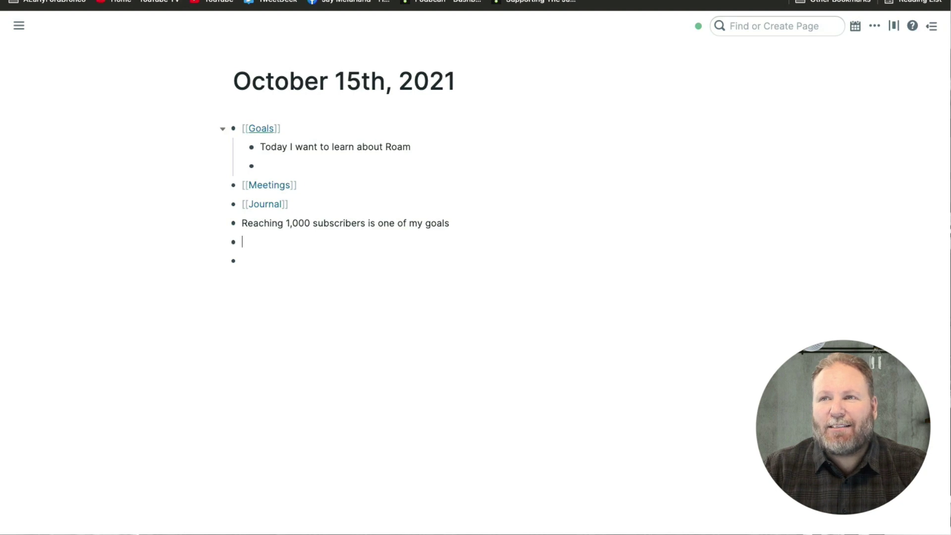
- On the Goals page, link the unlinked reference in the Reaching 1,000 subscribers block
{"action": "left_click", "coordinate": [261, 128]}
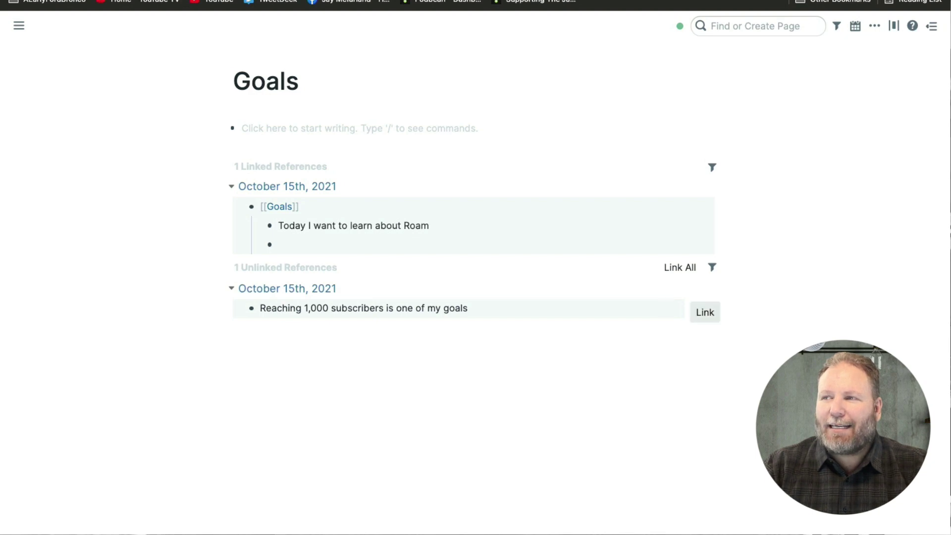
{"action": "left_click", "coordinate": [705, 312]}
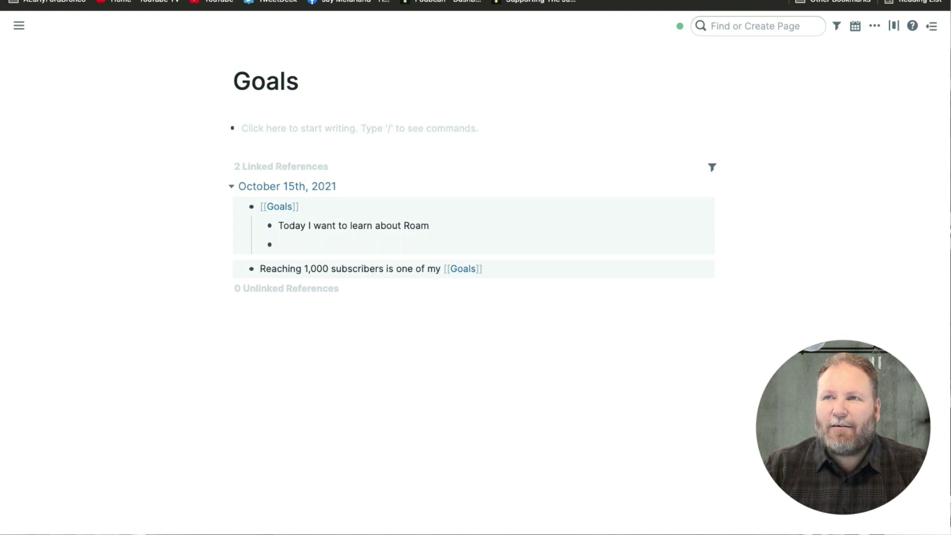
- Write the tag #PersonalGoals in the Goals page's first block and start a new block below it
{"action": "left_click", "coordinate": [243, 128]}
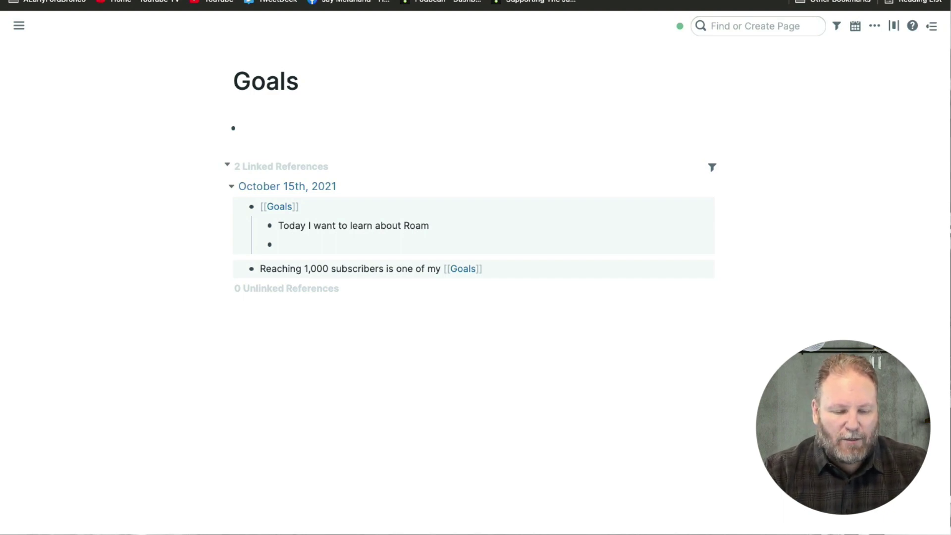
{"action": "type", "text": "#Pers"}
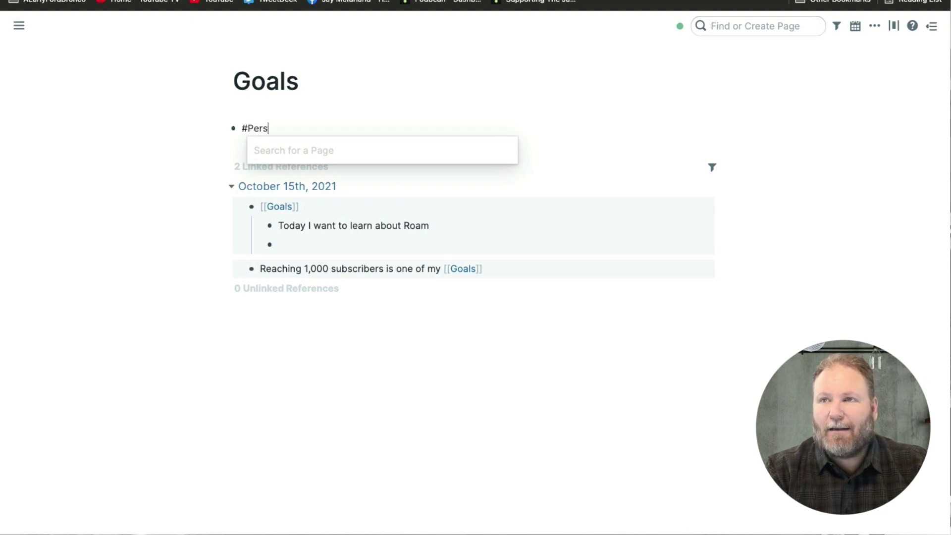
{"action": "type", "text": "onalGo"}
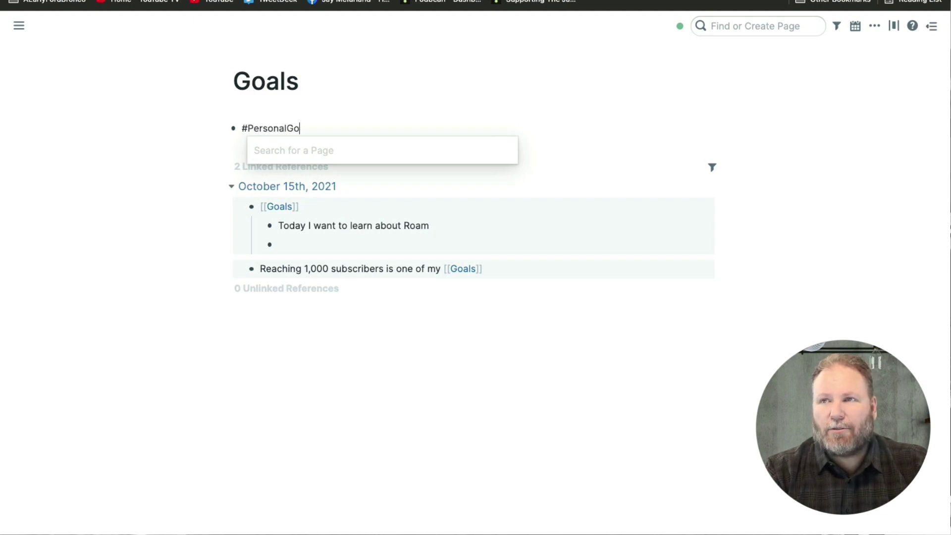
{"action": "type", "text": "als"}
{"action": "key", "text": "Escape"}
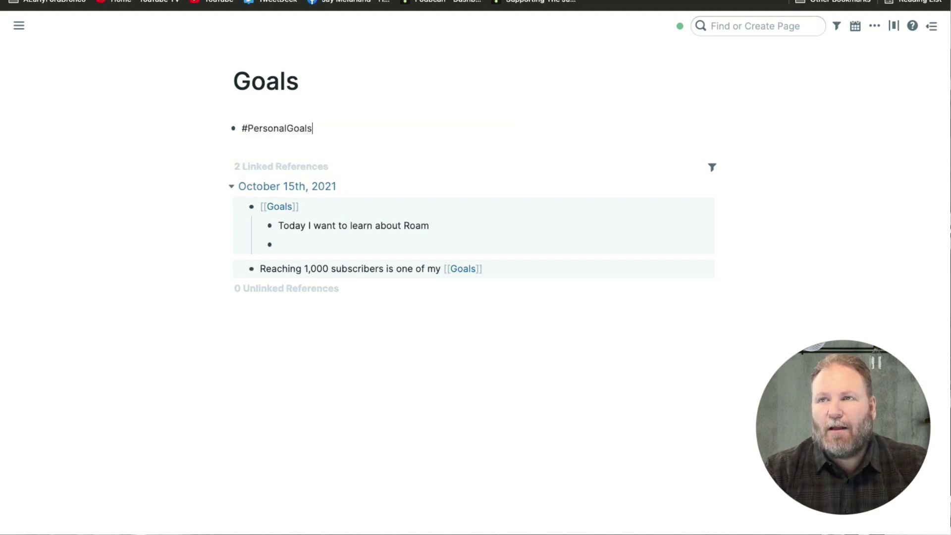
{"action": "key", "text": "Return"}
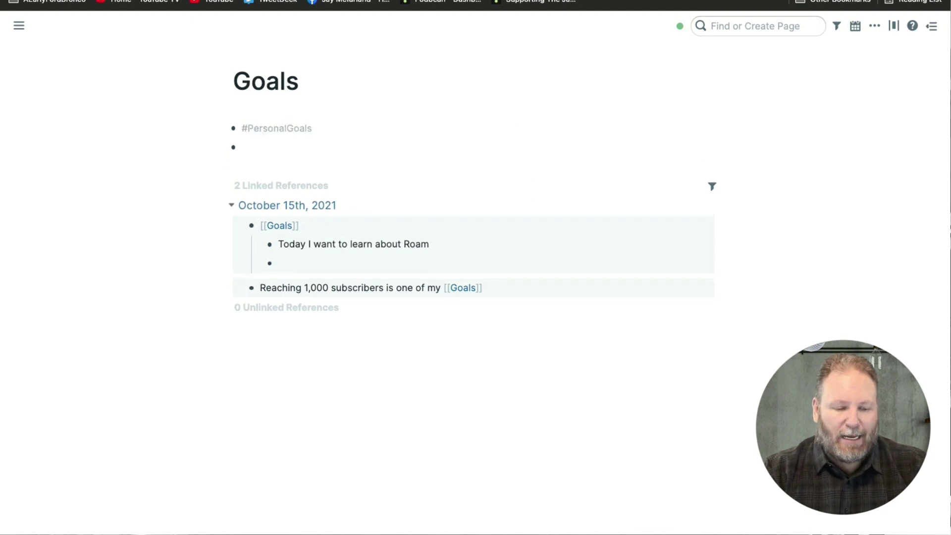
- Add the tag #CompanyGoals in the block below #PersonalGoals, followed by a new empty block
{"action": "type", "text": "#"}
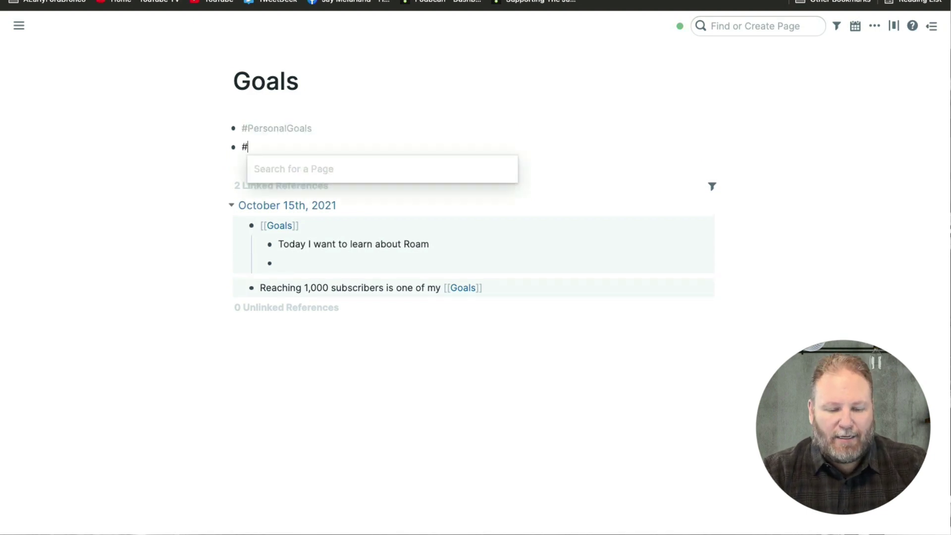
{"action": "type", "text": "Company"}
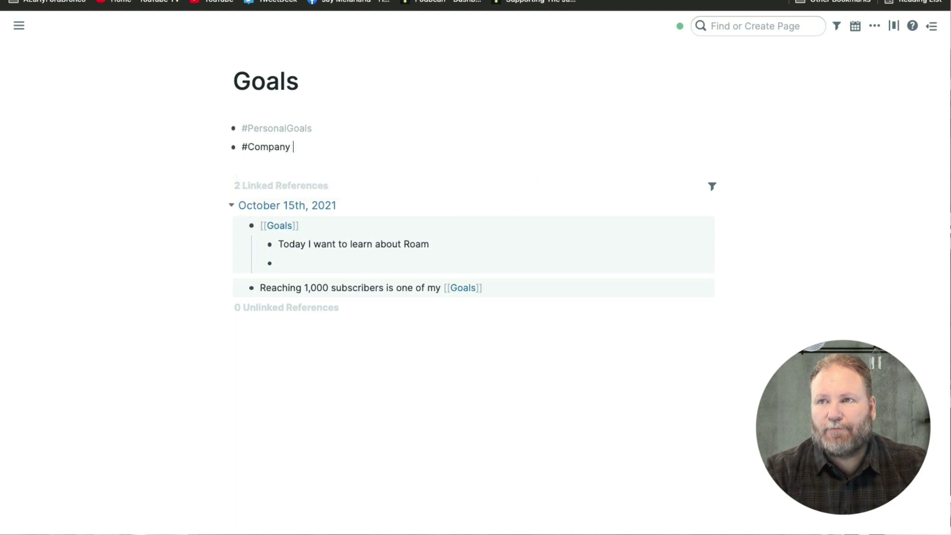
{"action": "key", "text": "BackSpace"}
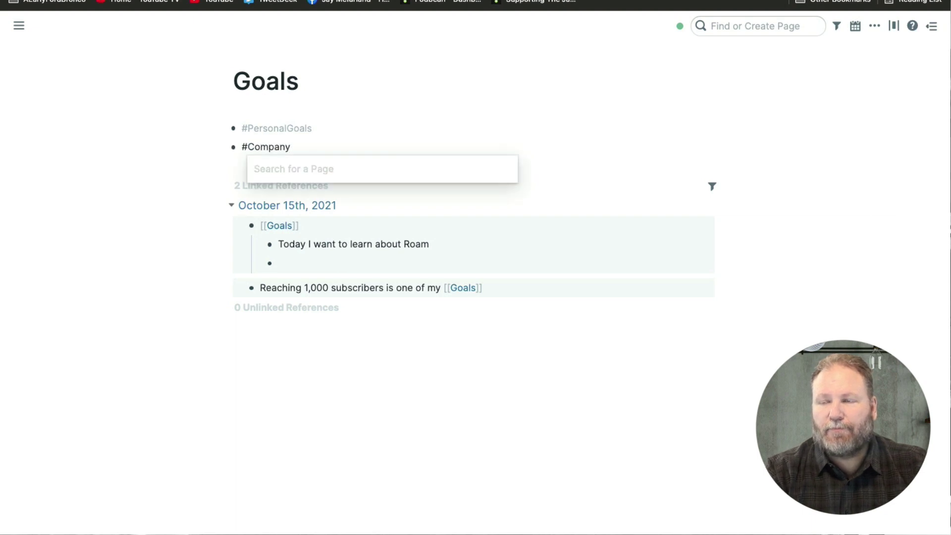
{"action": "type", "text": "yo"}
{"action": "key", "text": "BackSpace"}
{"action": "key", "text": "BackSpace"}
{"action": "type", "text": "Goals"}
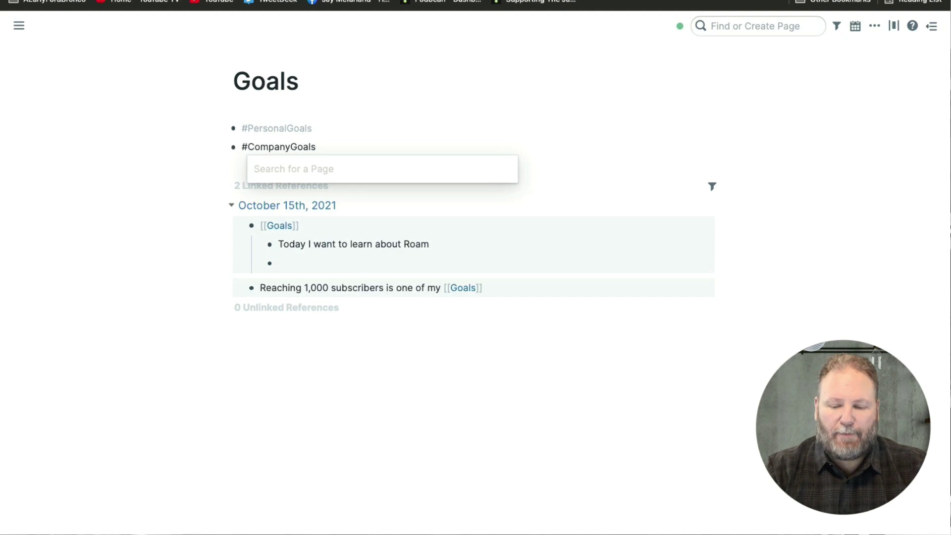
{"action": "key", "text": "Escape"}
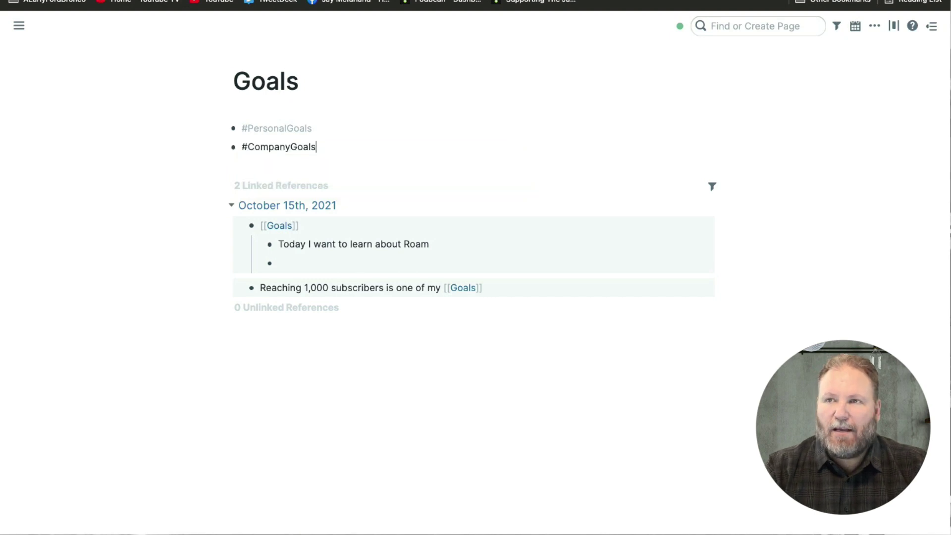
{"action": "key", "text": "Return"}
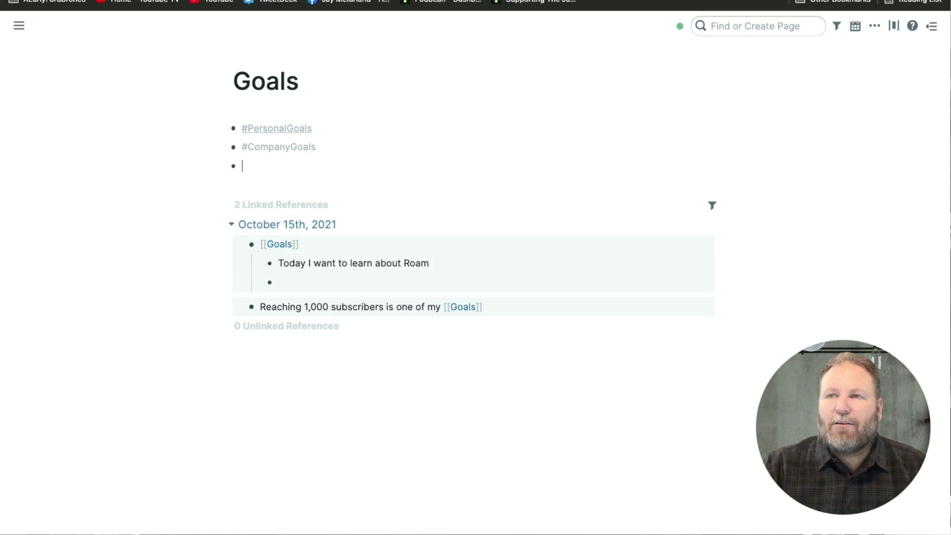
- View the PersonalGoals page and its linked references, and return to the Goals page
{"action": "left_click", "coordinate": [276, 128]}
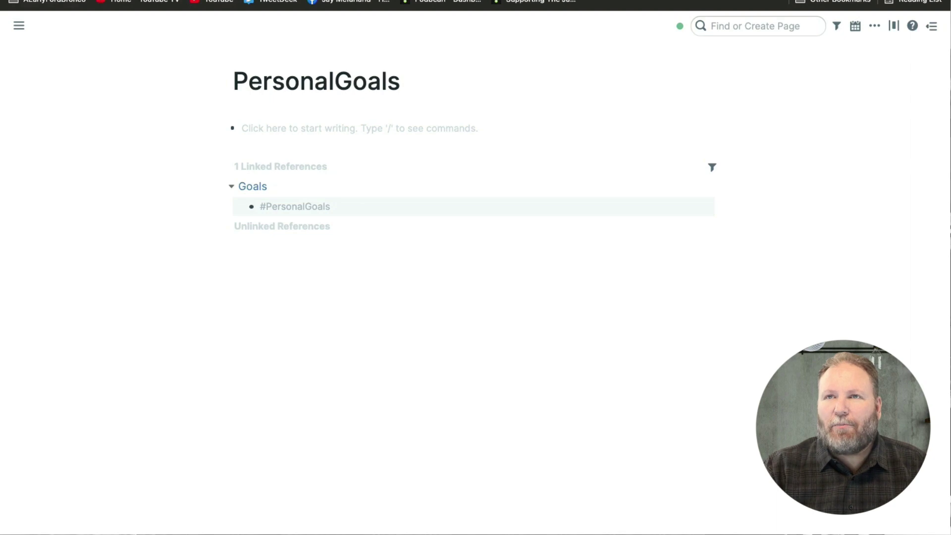
{"action": "key", "text": "super+bracketleft"}
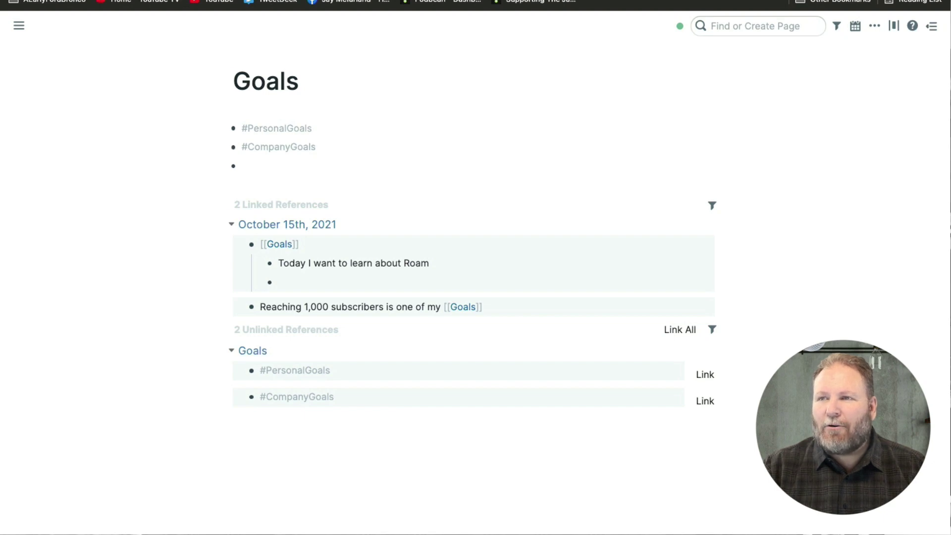
- Tag the "Today I want to learn about Roam" block with #PersonalGoals, add an empty block after it, and view the PersonalGoals page
{"action": "left_click", "coordinate": [432, 263]}
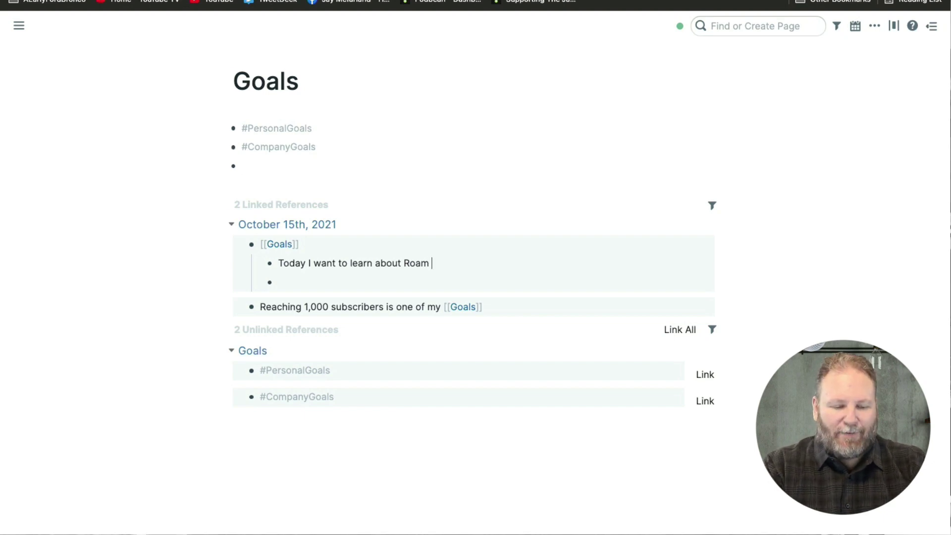
{"action": "type", "text": "#"}
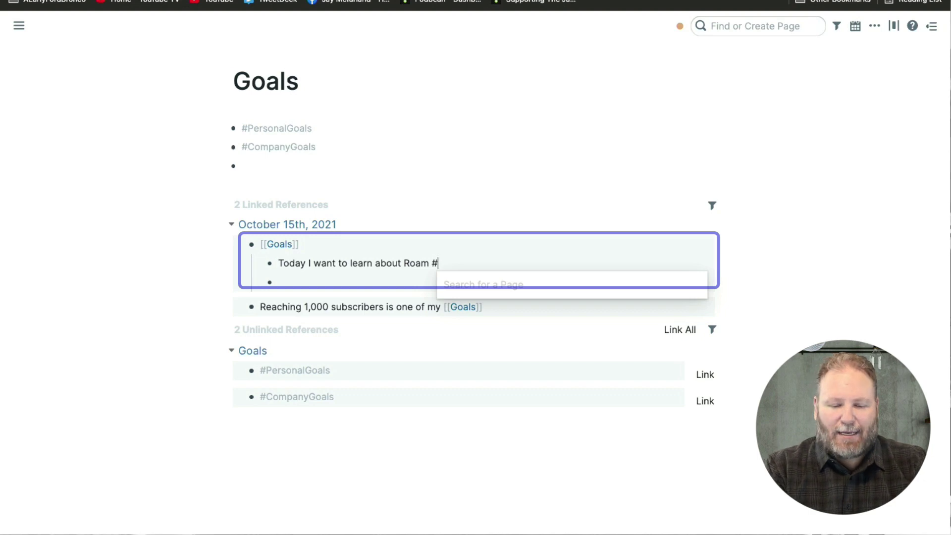
{"action": "type", "text": "Per"}
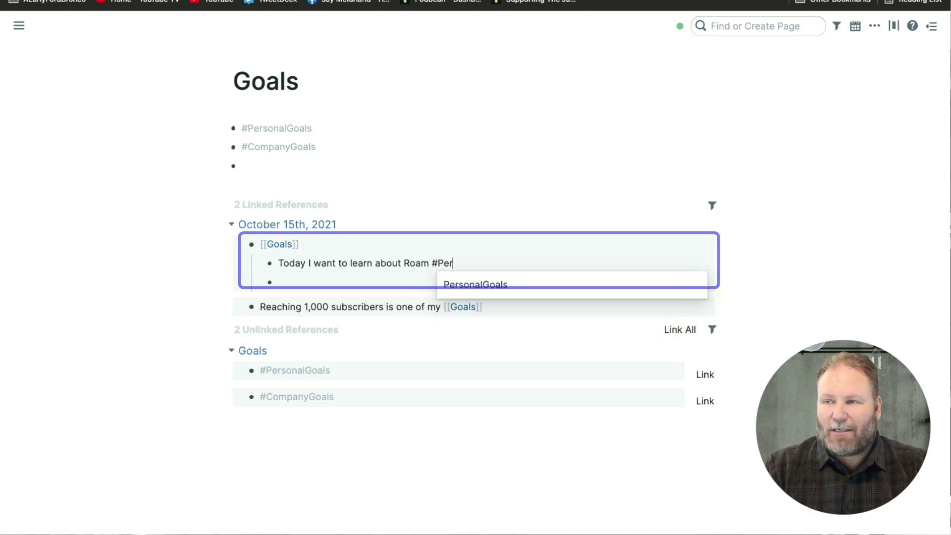
{"action": "key", "text": "Return"}
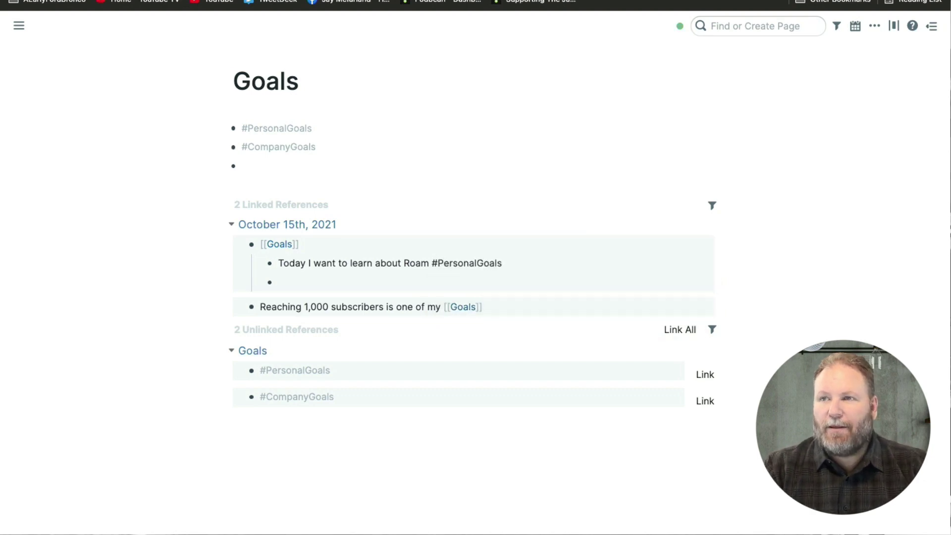
{"action": "key", "text": "Return"}
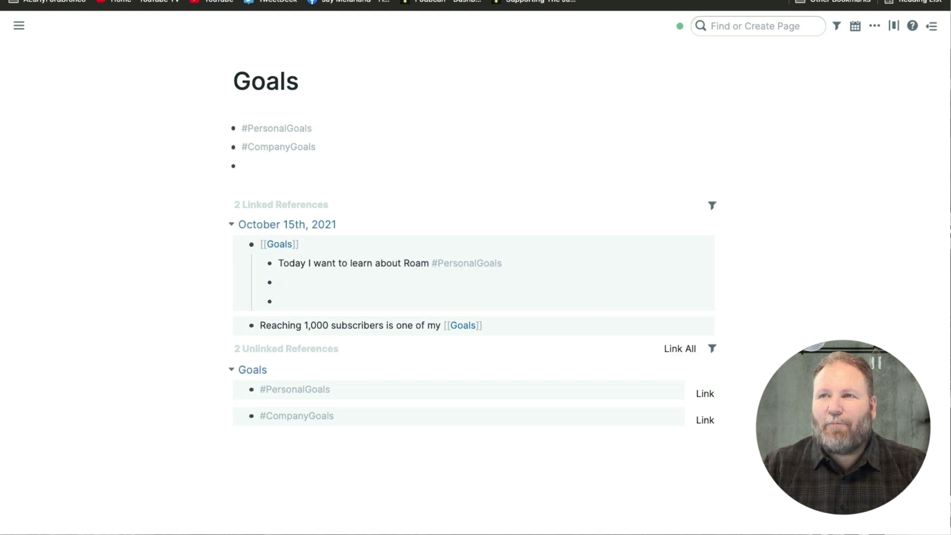
{"action": "left_click", "coordinate": [276, 129]}
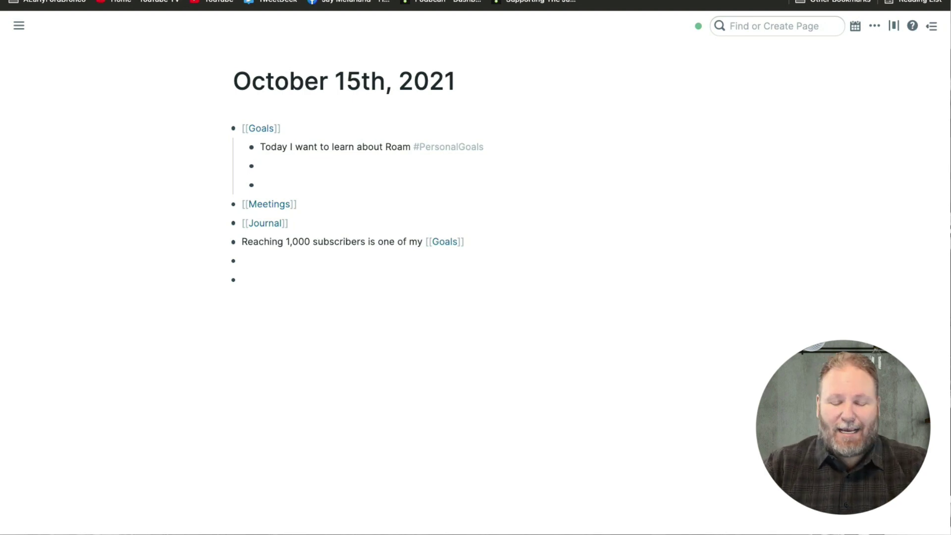
- In the first empty block under Goals on the October 15th, 2021 note, write "Don't forget about the report due in the meeting today"
{"action": "type", "text": "Do d"}
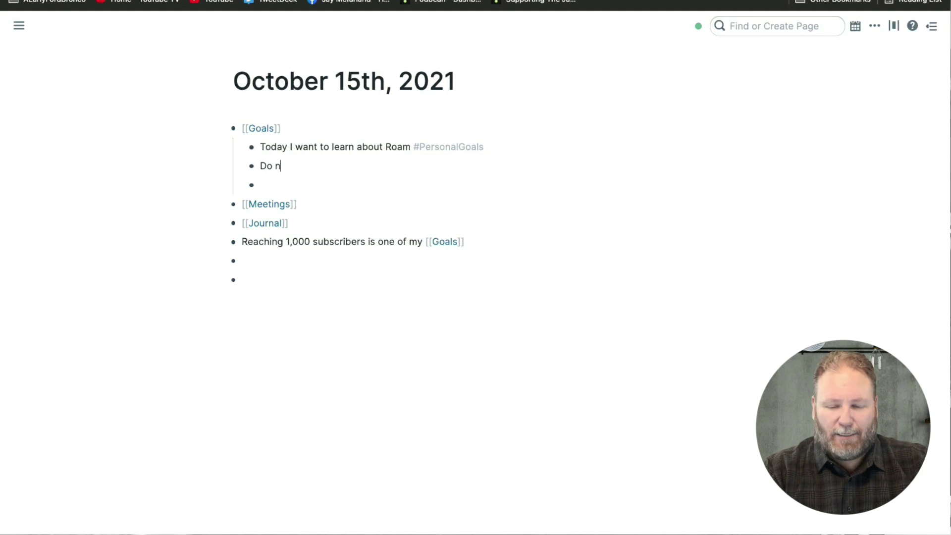
{"action": "key", "text": "BackSpace"}
{"action": "type", "text": "n't for"}
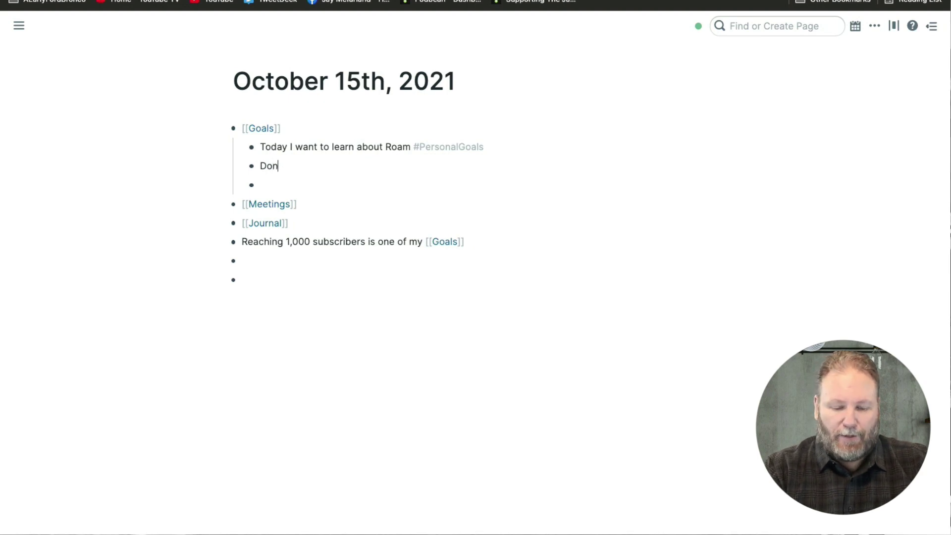
{"action": "type", "text": "get"}
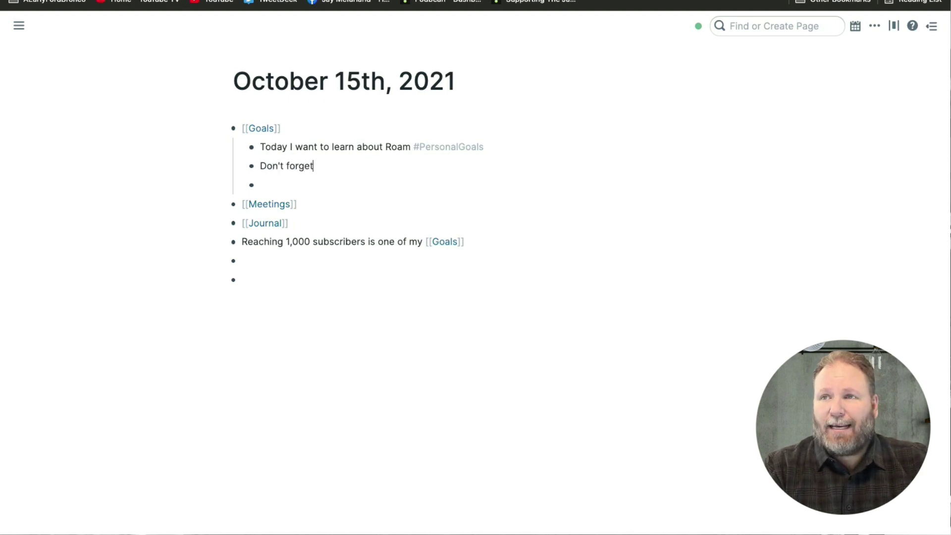
{"action": "type", "text": " about the "}
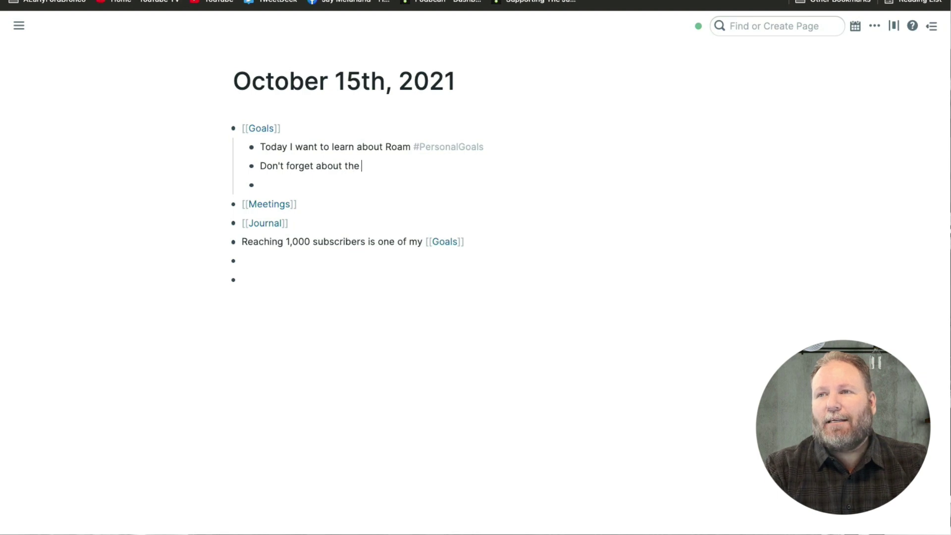
{"action": "type", "text": "report due"}
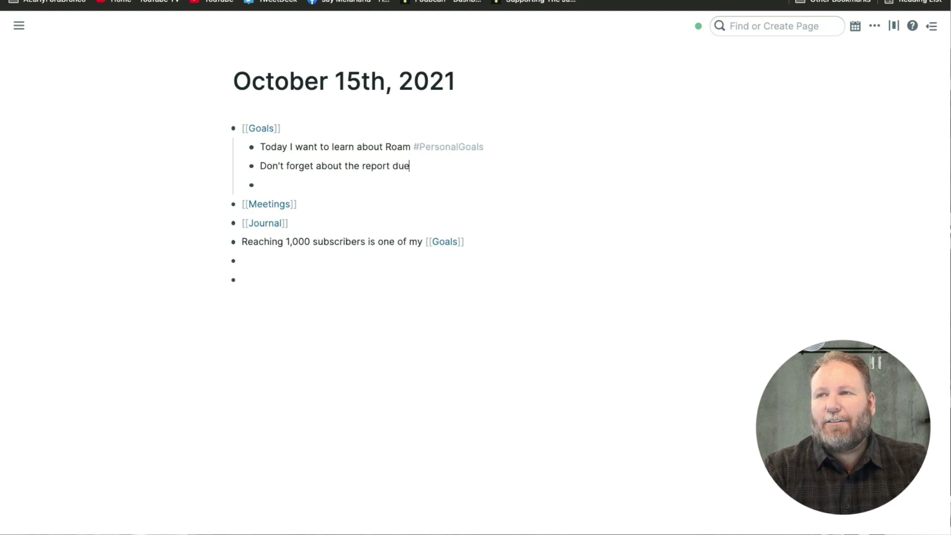
{"action": "type", "text": " in the meeting today"}
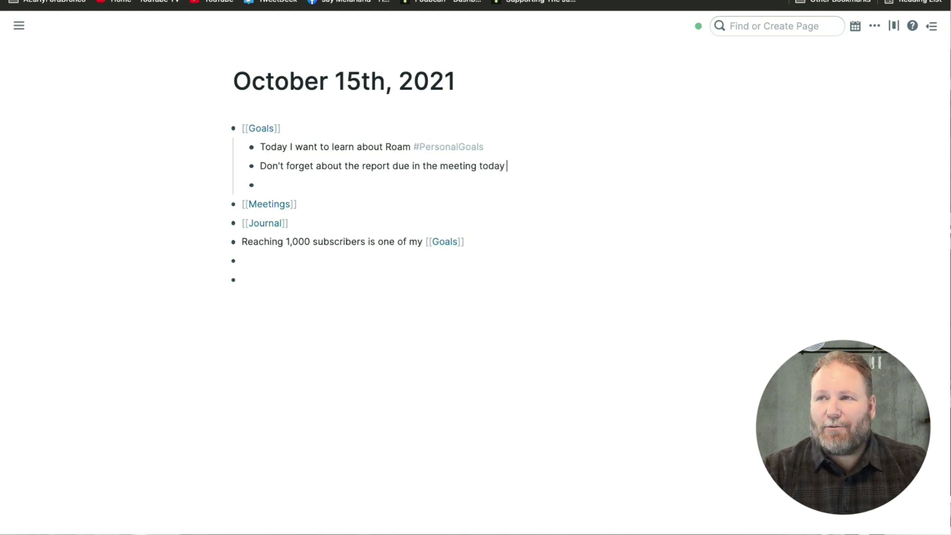
- Tag the report reminder block with both #PersonalGoals and #CompanyGoals
{"action": "type", "text": " #"}
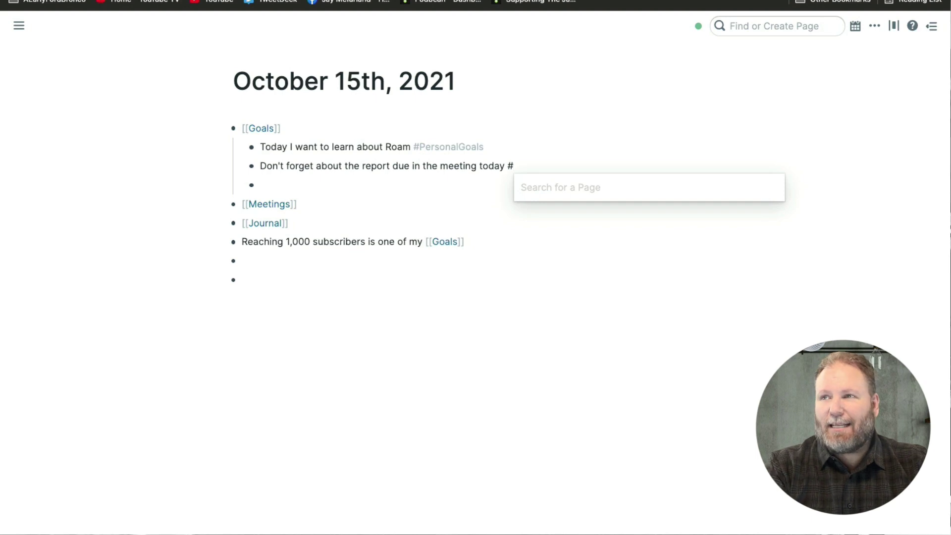
{"action": "type", "text": "person"}
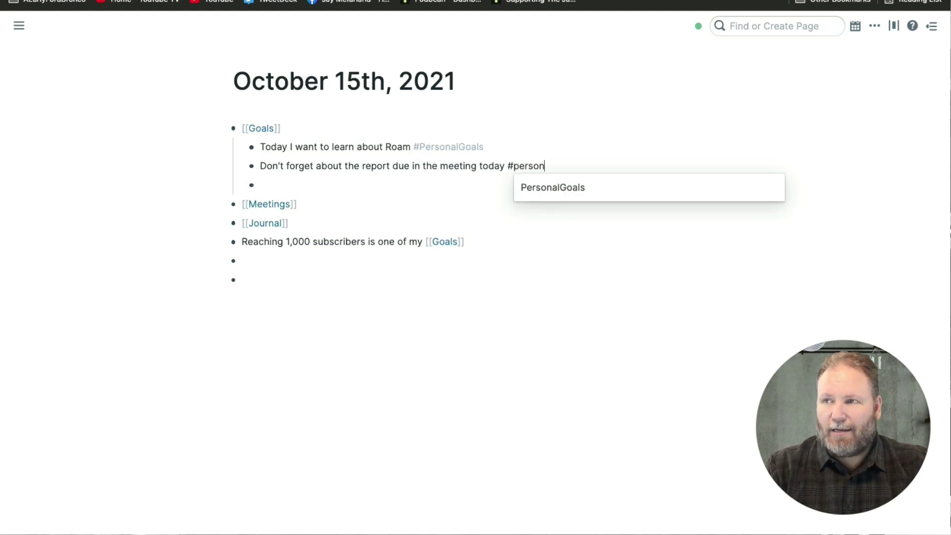
{"action": "key", "text": "Return"}
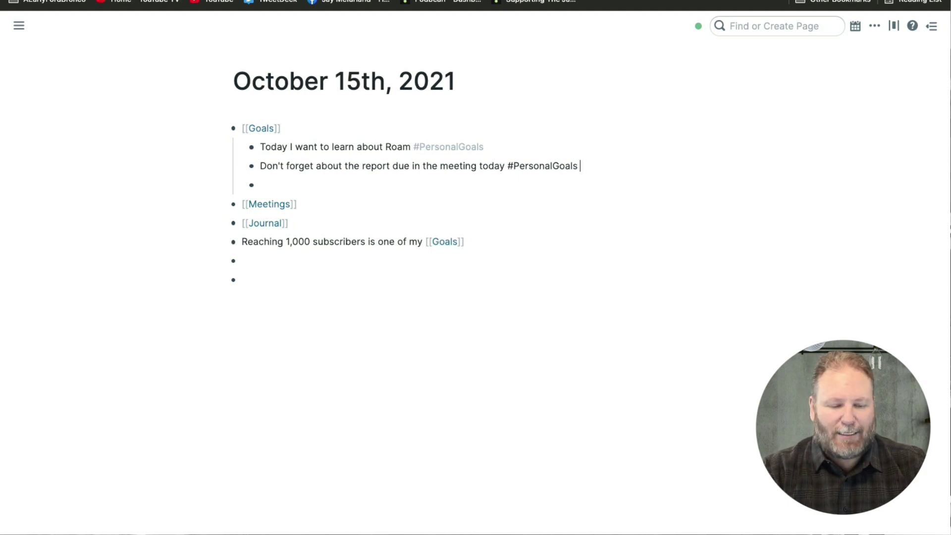
{"action": "type", "text": "#"}
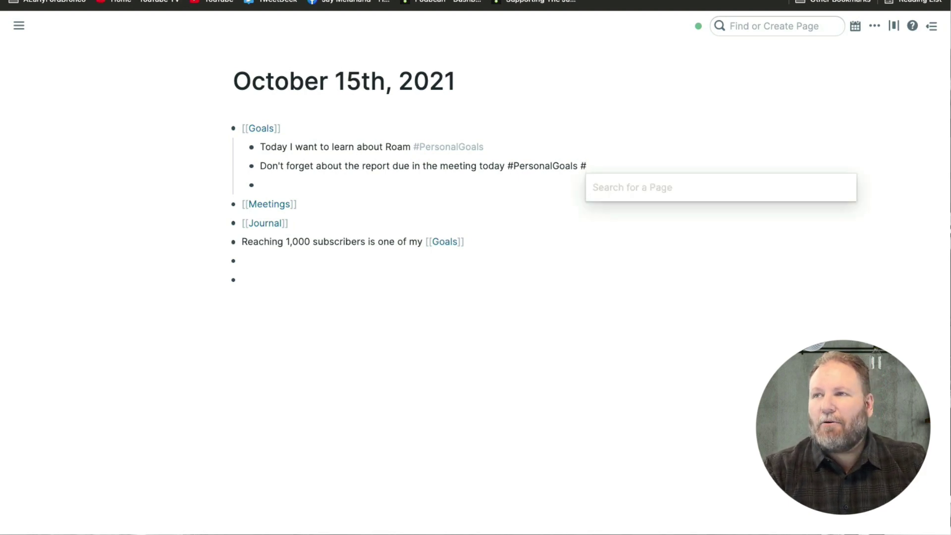
{"action": "type", "text": "C"}
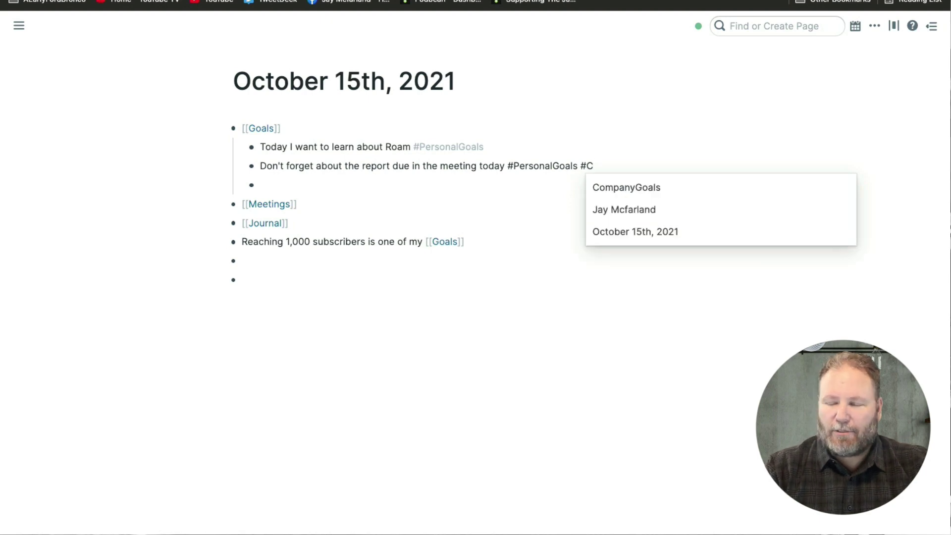
{"action": "key", "text": "Return"}
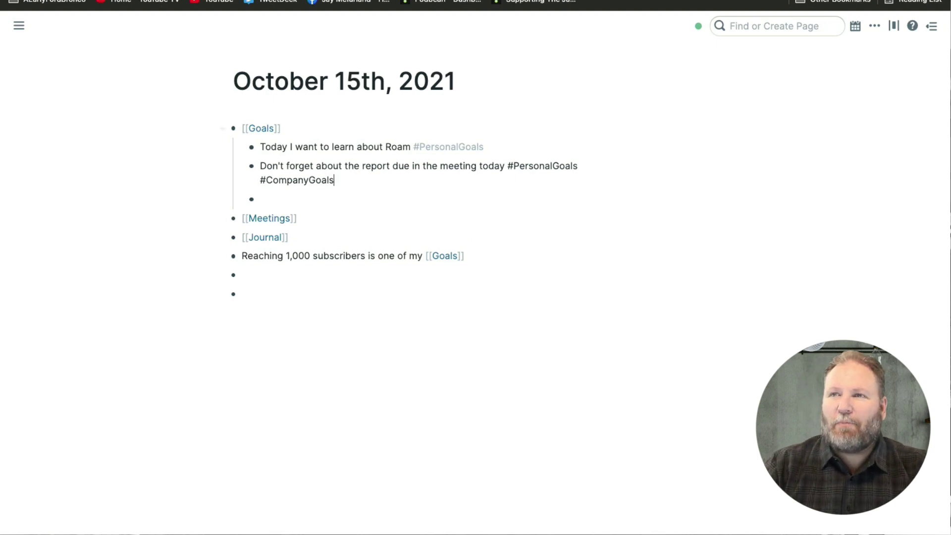
- Review the linked and unlinked references on the Goals page, and view the references on the CompanyGoals page
{"action": "left_click", "coordinate": [261, 128]}
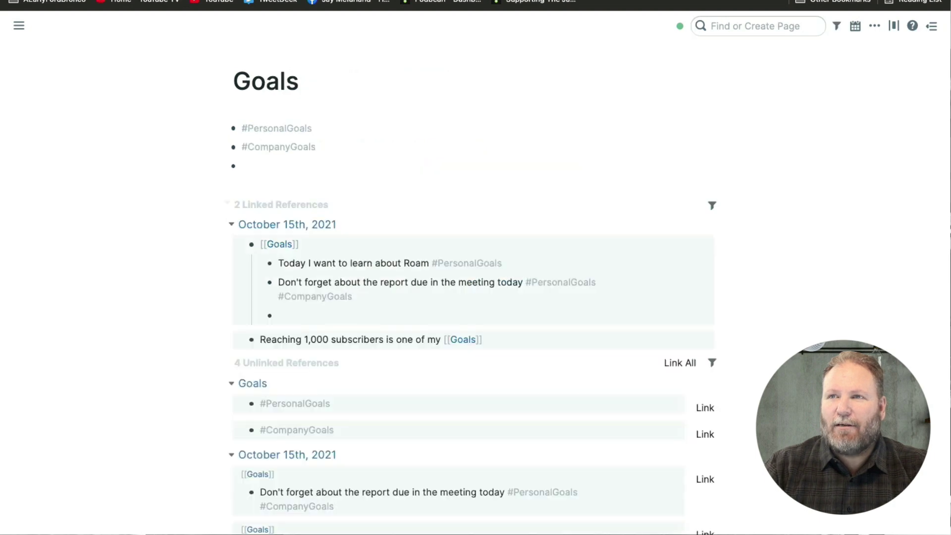
{"action": "scroll", "coordinate": [473, 288], "scroll_direction": "down", "scroll_amount": 1}
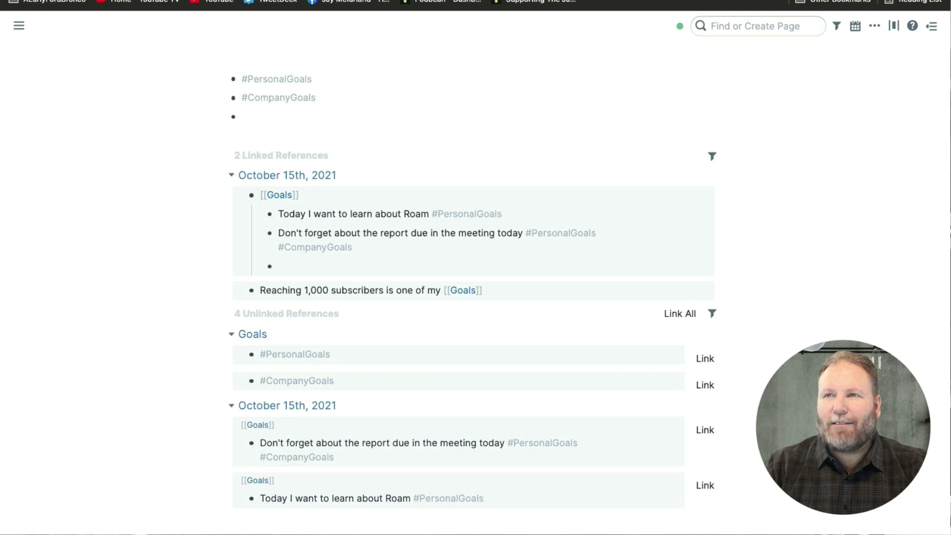
{"action": "scroll", "coordinate": [473, 297], "scroll_direction": "up", "scroll_amount": 2}
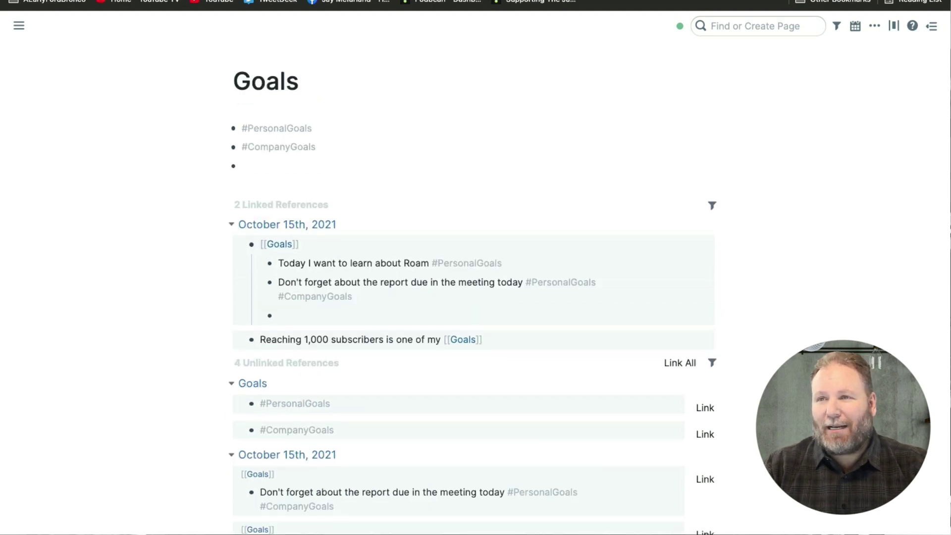
{"action": "left_click", "coordinate": [278, 146]}
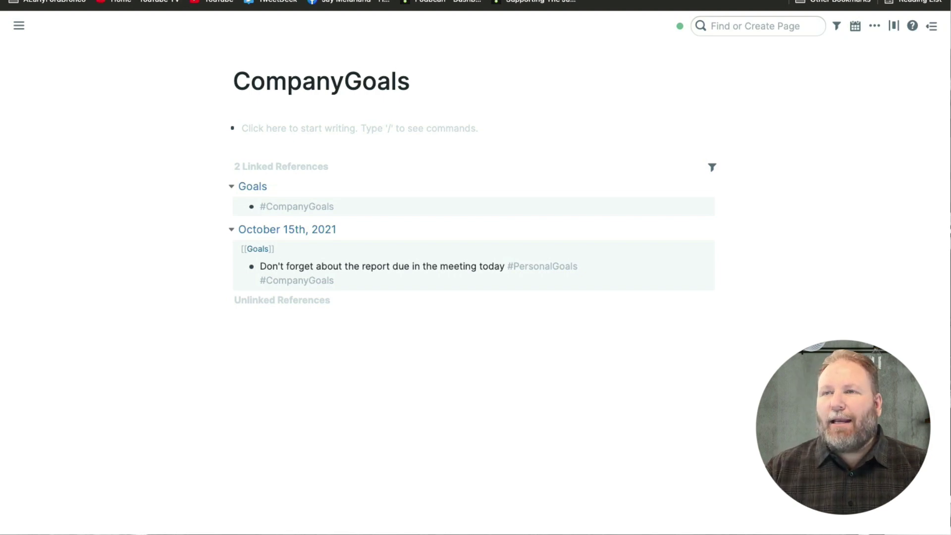
- Keep the navigation sidebar expanded and return to the Daily Notes
{"action": "left_click", "coordinate": [19, 25]}
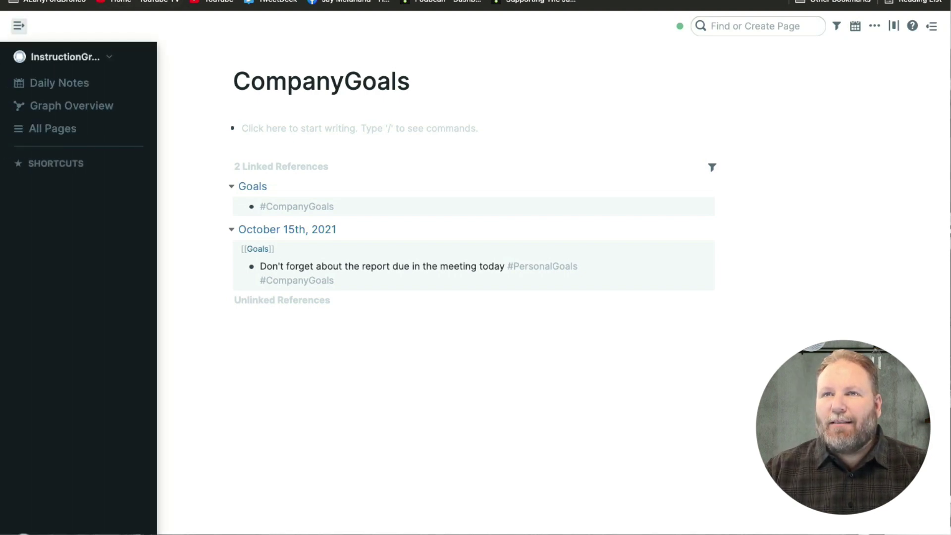
{"action": "left_click", "coordinate": [19, 25]}
{"action": "left_click", "coordinate": [18, 25]}
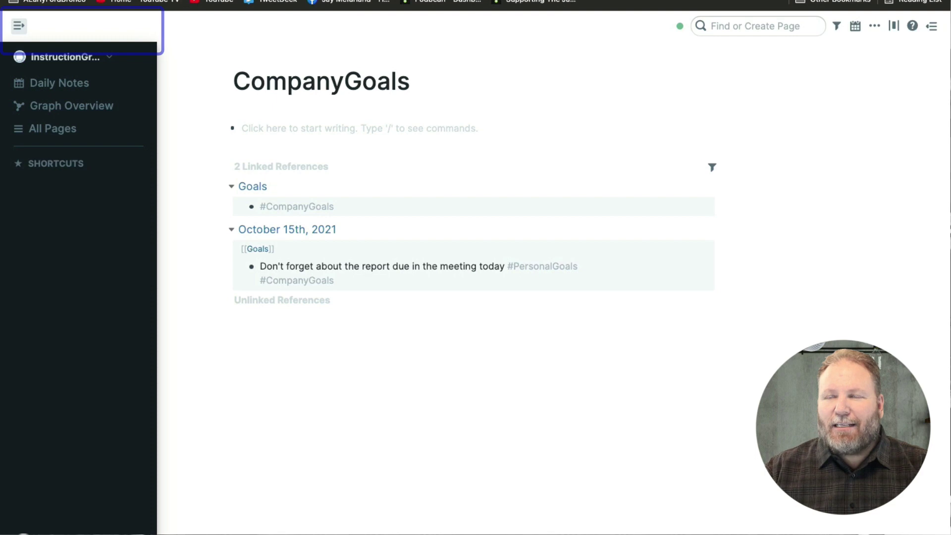
{"action": "left_click", "coordinate": [19, 25]}
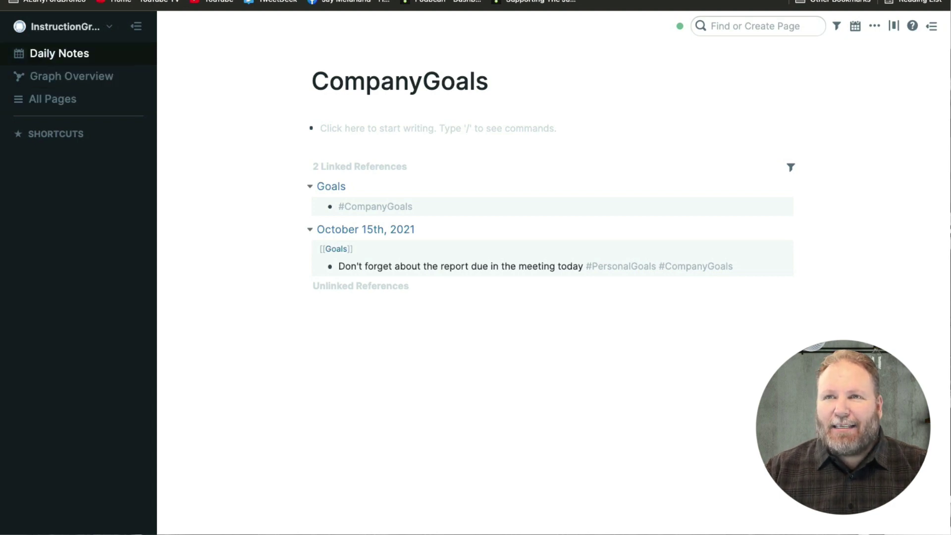
{"action": "left_click", "coordinate": [59, 53]}
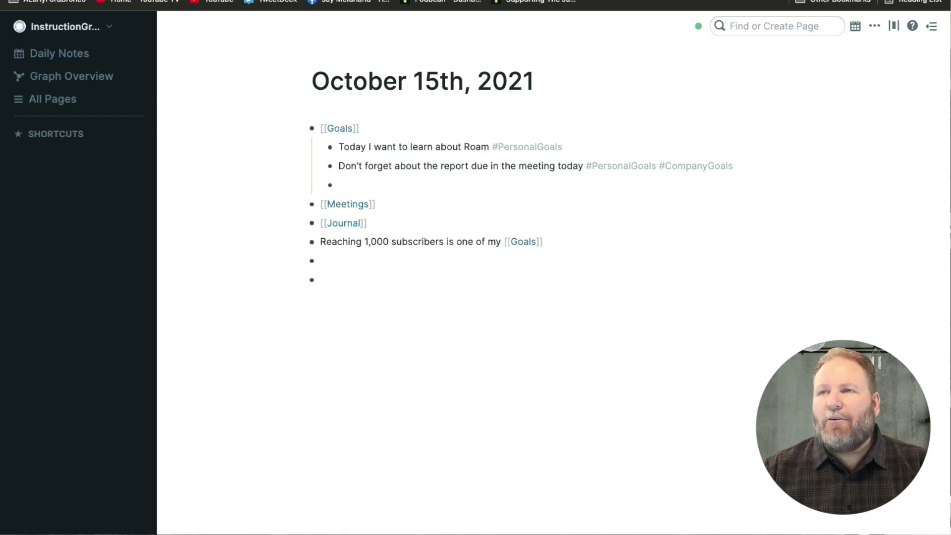
- Format the top-level Goals block in the daily note as an H2 heading
{"action": "mouse_move", "coordinate": [311, 128]}
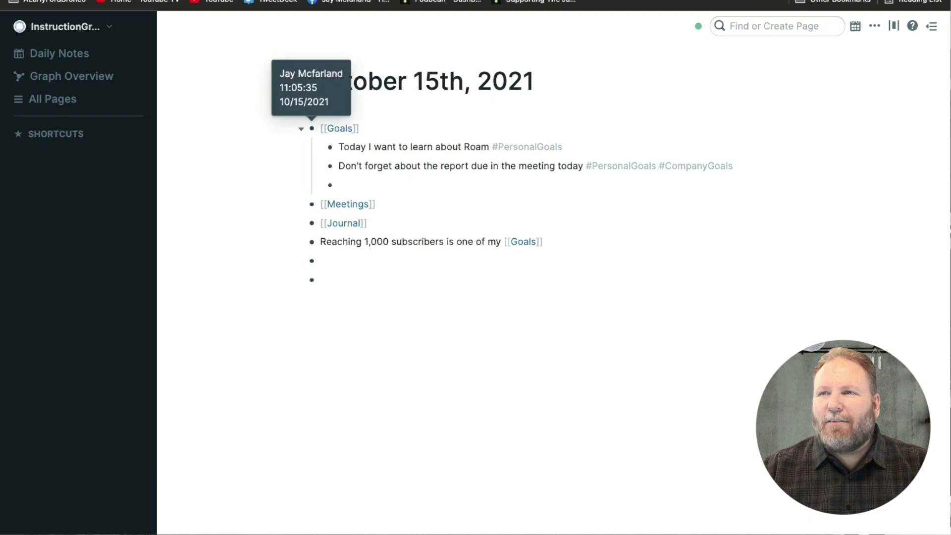
{"action": "right_click", "coordinate": [312, 129]}
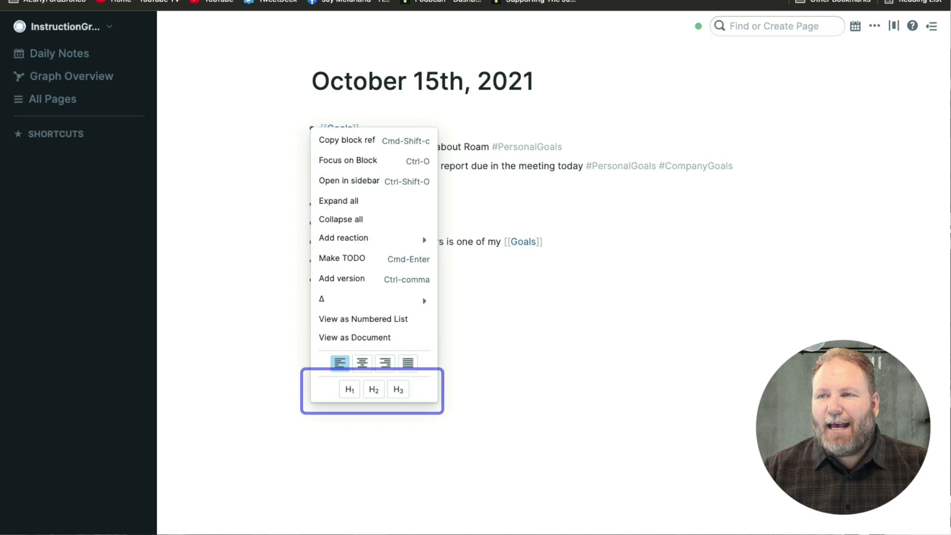
{"action": "left_click", "coordinate": [374, 390]}
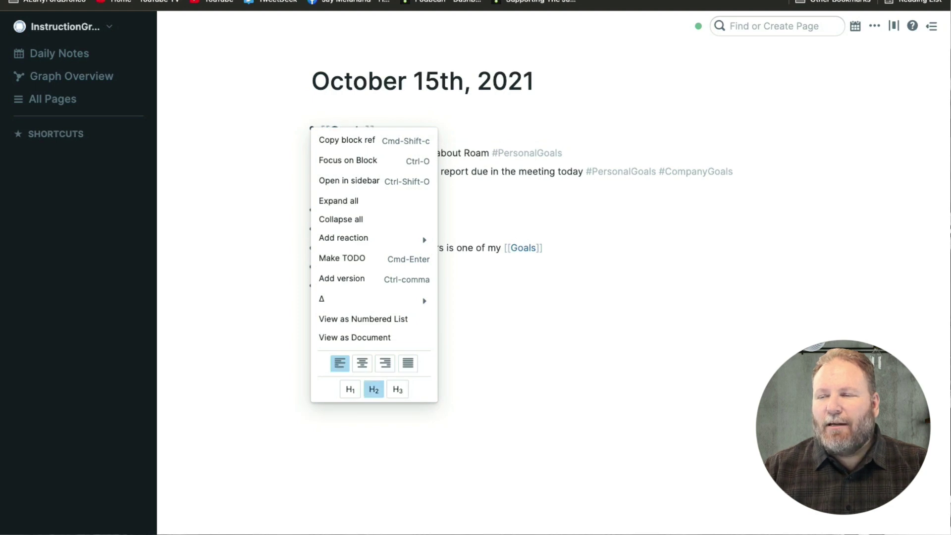
{"action": "key", "text": "Escape"}
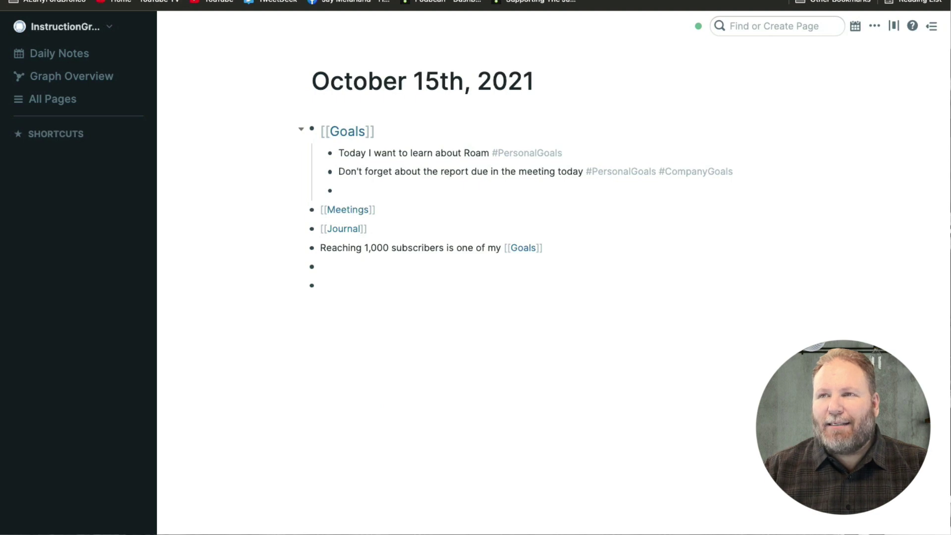
- Set the heading level of the top-level Goals block to H3
{"action": "right_click", "coordinate": [312, 129]}
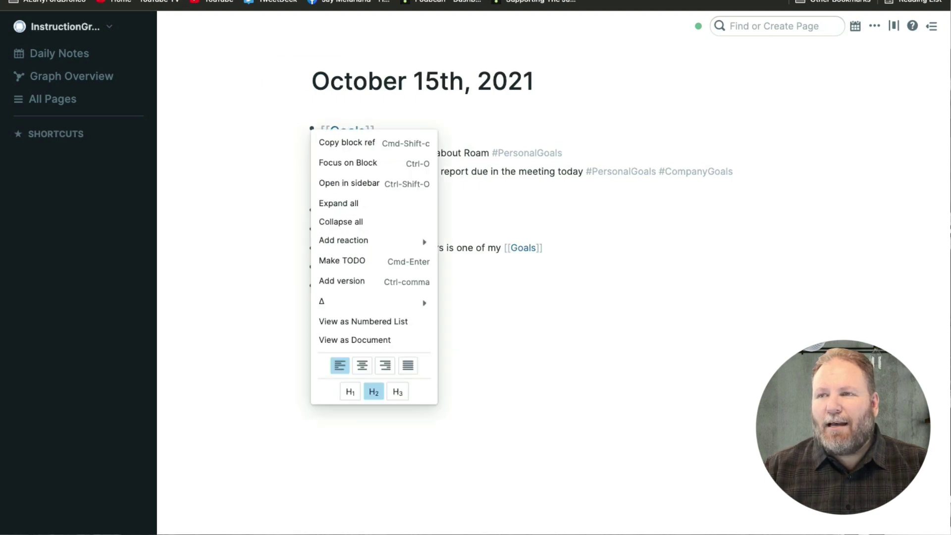
{"action": "left_click", "coordinate": [398, 392]}
{"action": "key", "text": "Escape"}
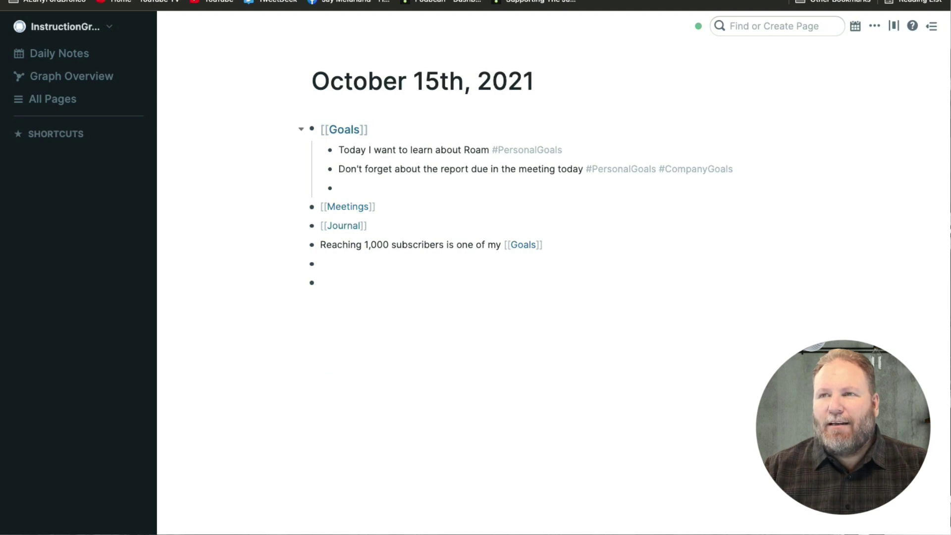
- Collapse all nested blocks under the Goals heading and expand them again
{"action": "right_click", "coordinate": [311, 128]}
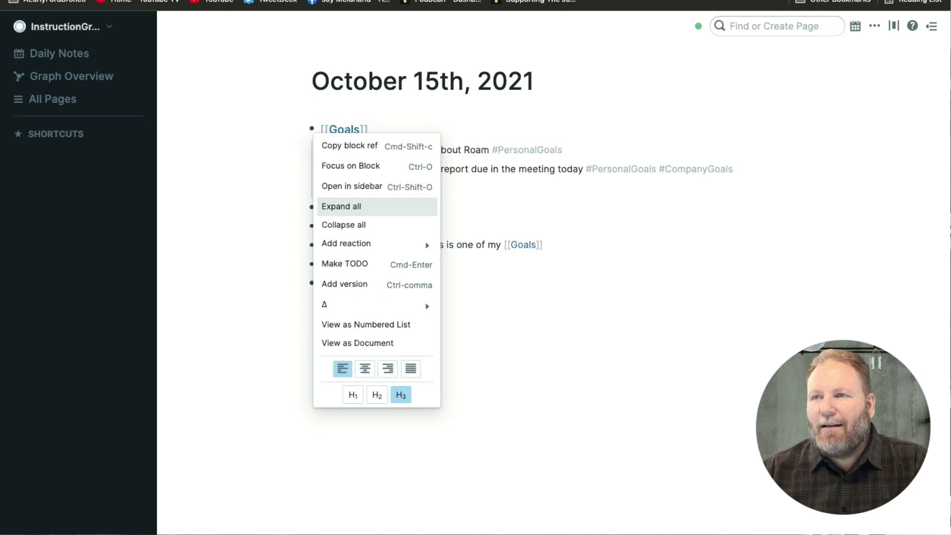
{"action": "left_click", "coordinate": [344, 224]}
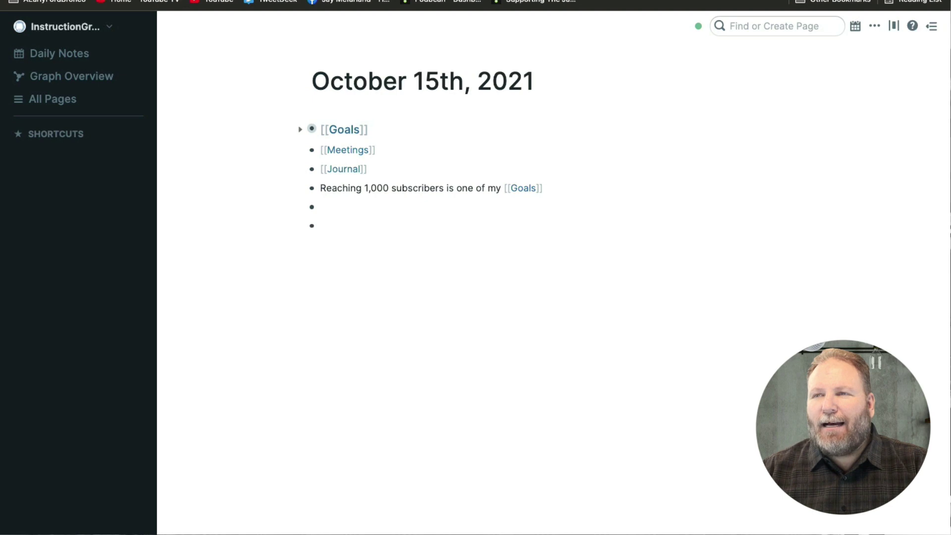
{"action": "left_click", "coordinate": [300, 129]}
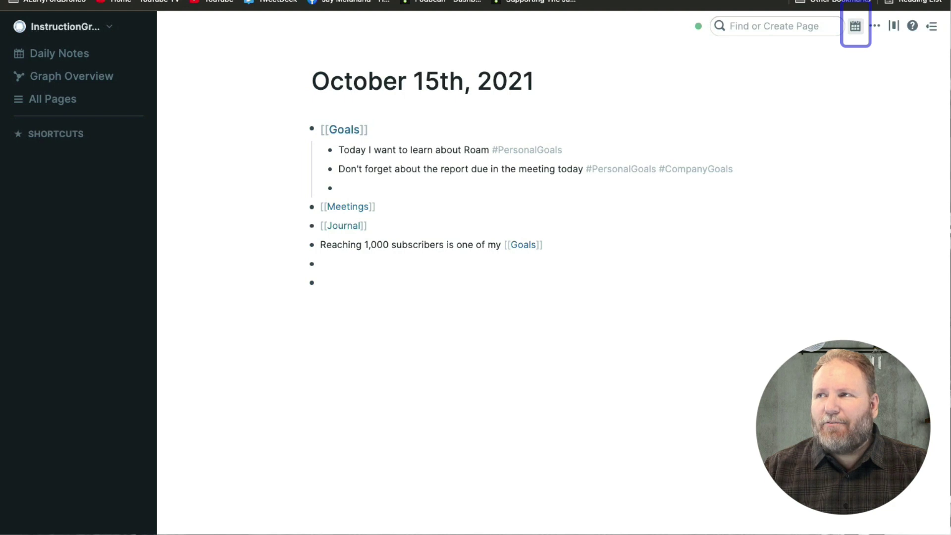
- View the October 21st, 2021 page through the calendar and return to the Daily Notes
{"action": "left_click", "coordinate": [856, 27]}
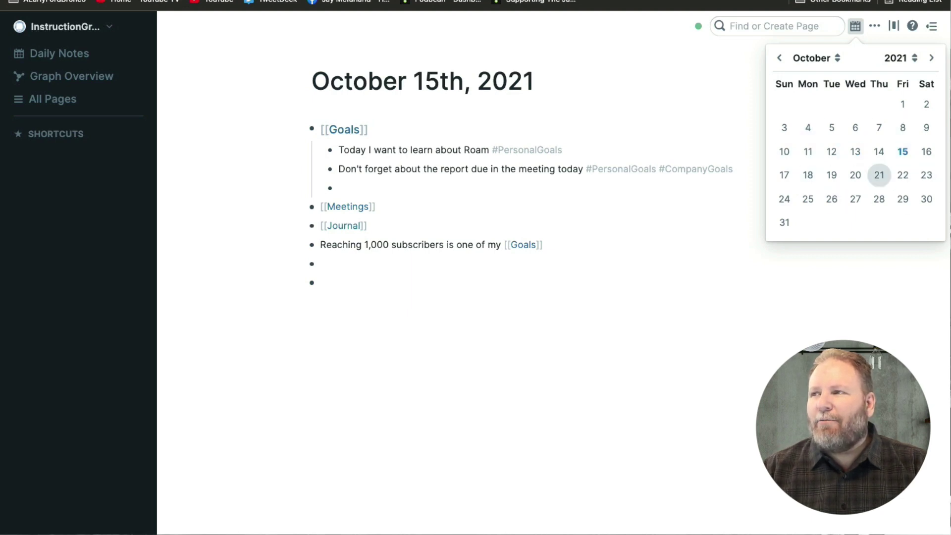
{"action": "left_click", "coordinate": [880, 175]}
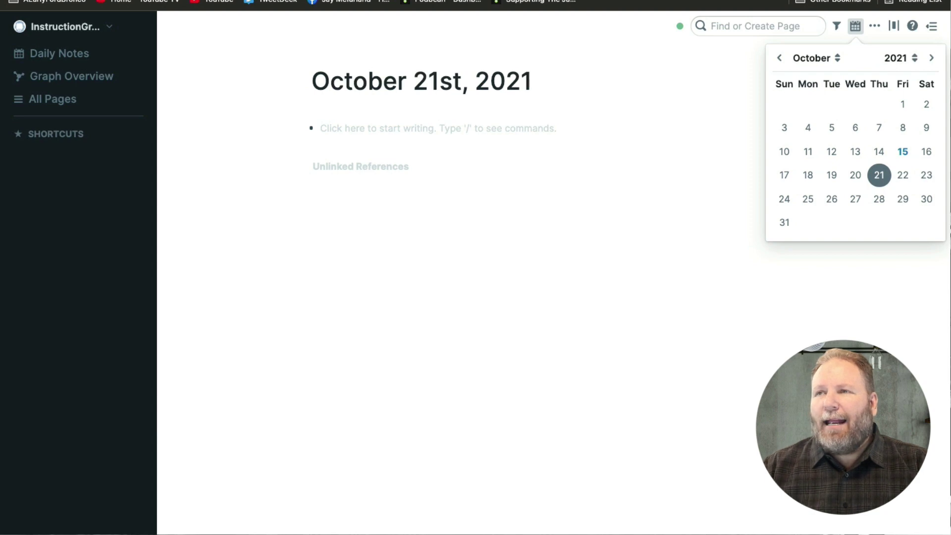
{"action": "key", "text": "Escape"}
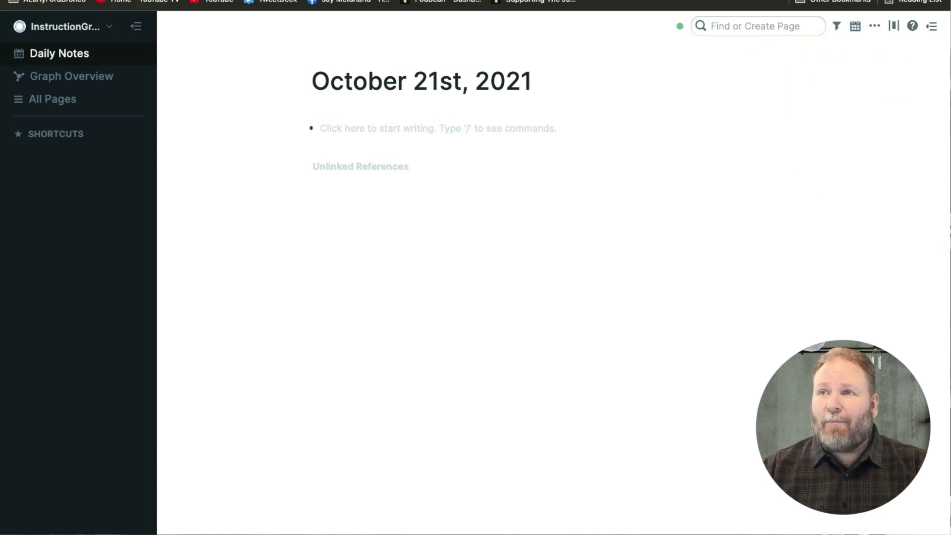
{"action": "left_click", "coordinate": [59, 53]}
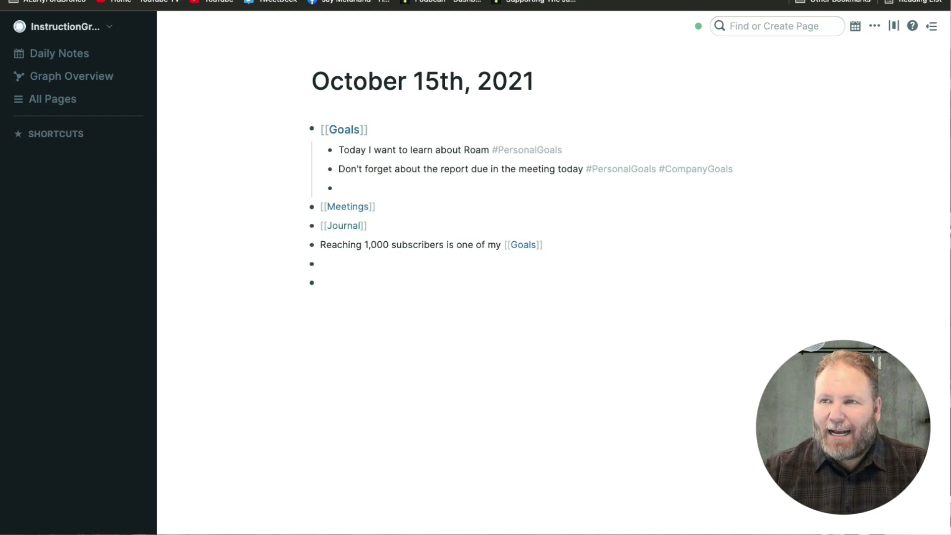
- Insert a date link to October 19th, 2021 in the last empty block of the October 15th daily note
{"action": "type", "text": "/"}
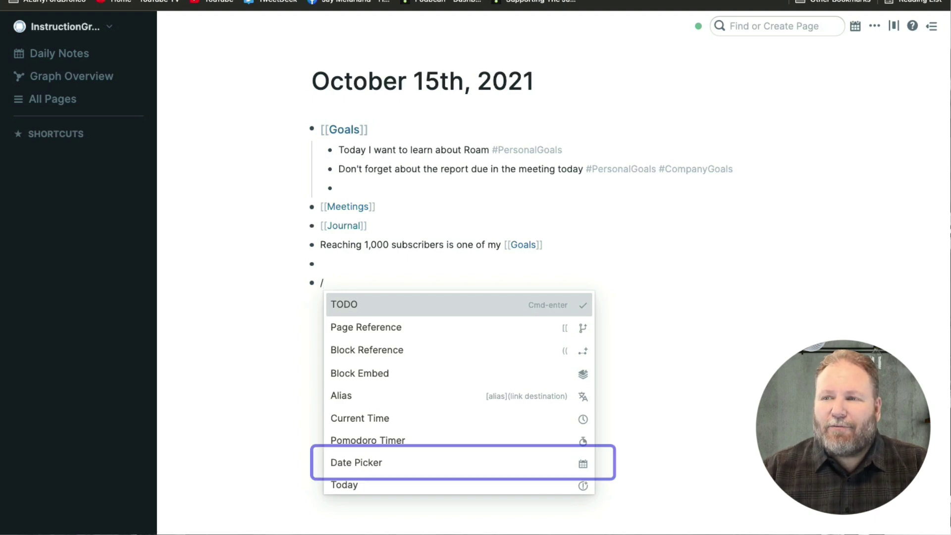
{"action": "left_click", "coordinate": [356, 463]}
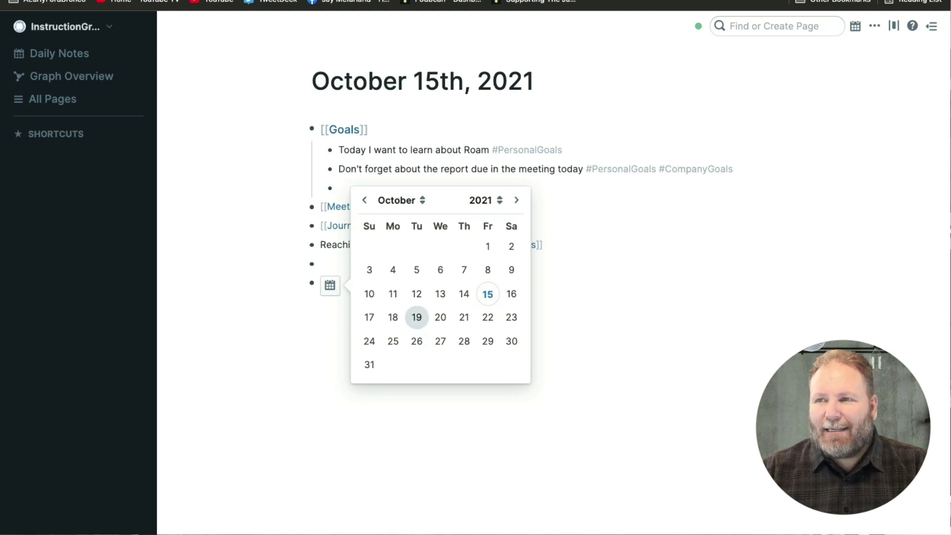
{"action": "left_click", "coordinate": [417, 318]}
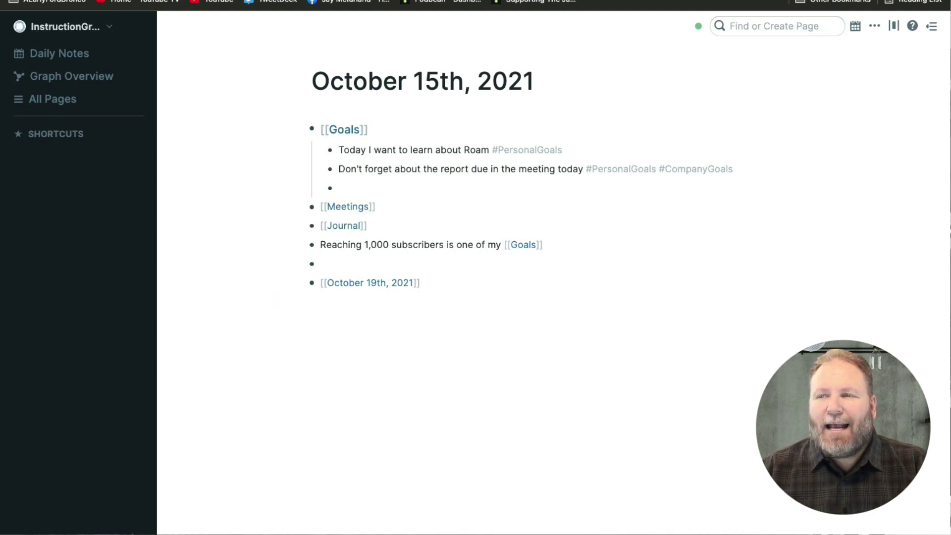
- Nest a "Marketing report due" block under the October 19th, 2021 link, followed by an empty block
{"action": "left_click", "coordinate": [421, 282]}
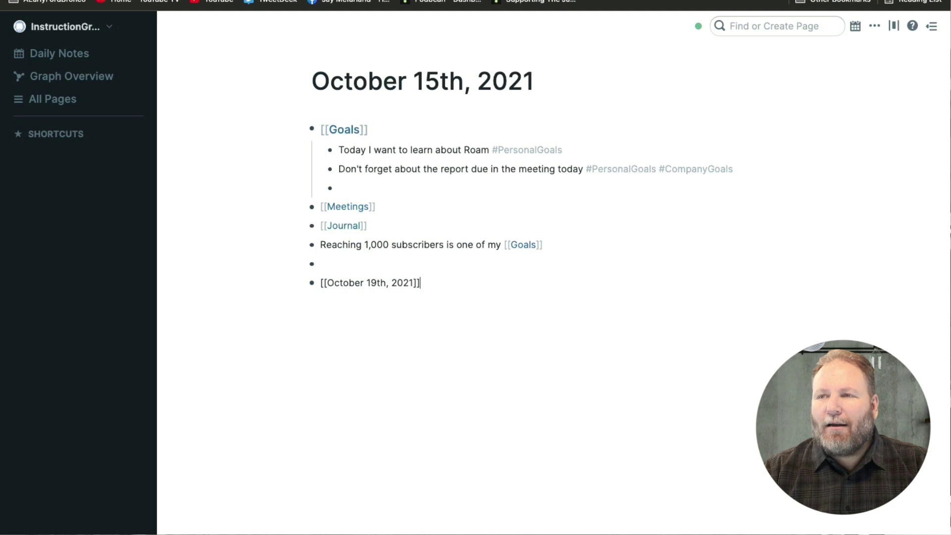
{"action": "key", "text": "Return"}
{"action": "key", "text": "Tab"}
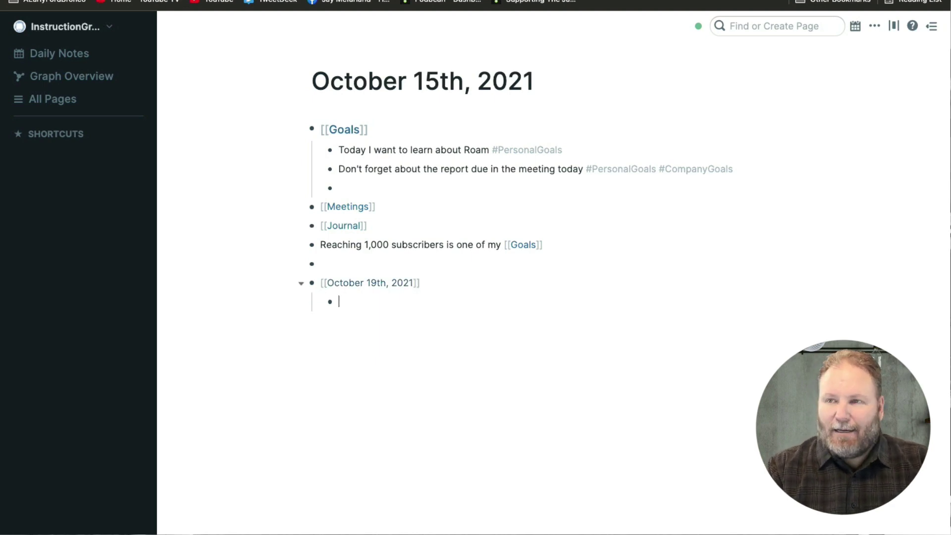
{"action": "type", "text": "Market"}
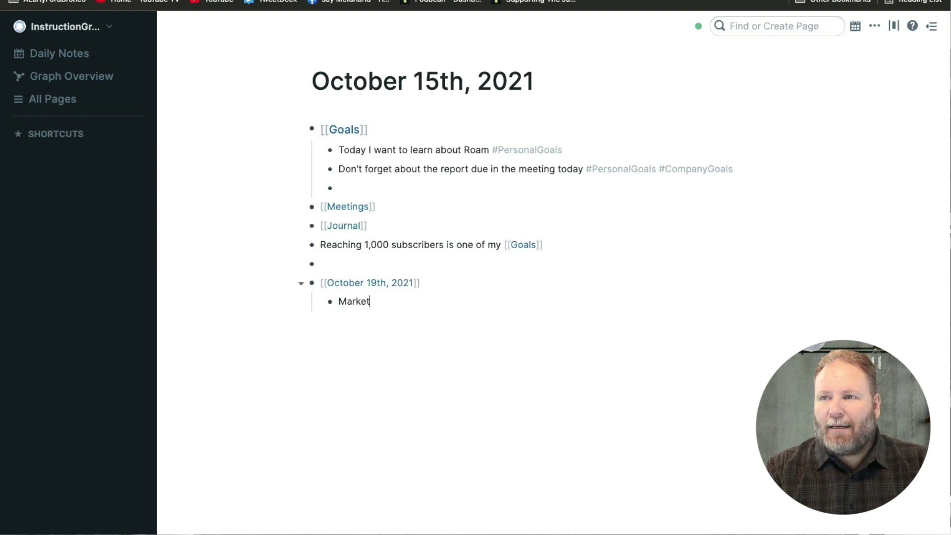
{"action": "type", "text": "ing report due"}
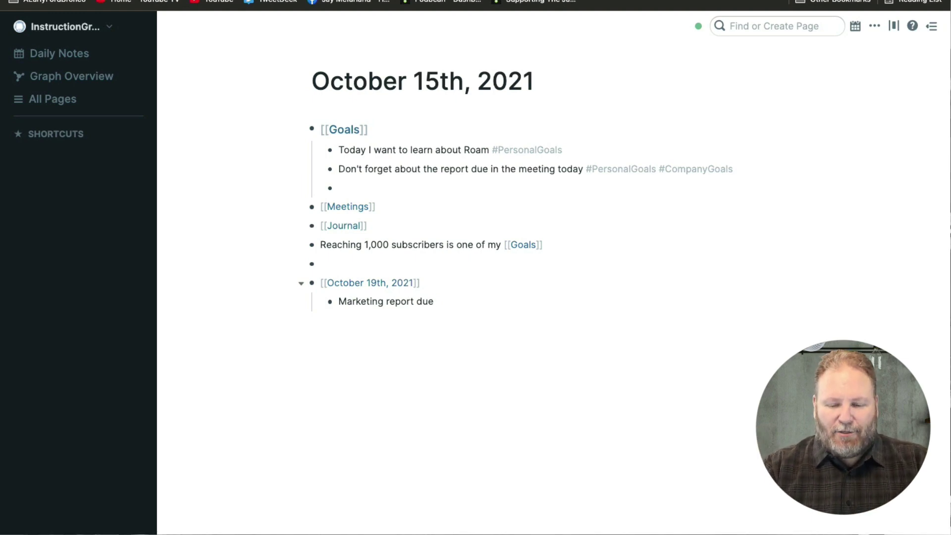
{"action": "key", "text": "Return"}
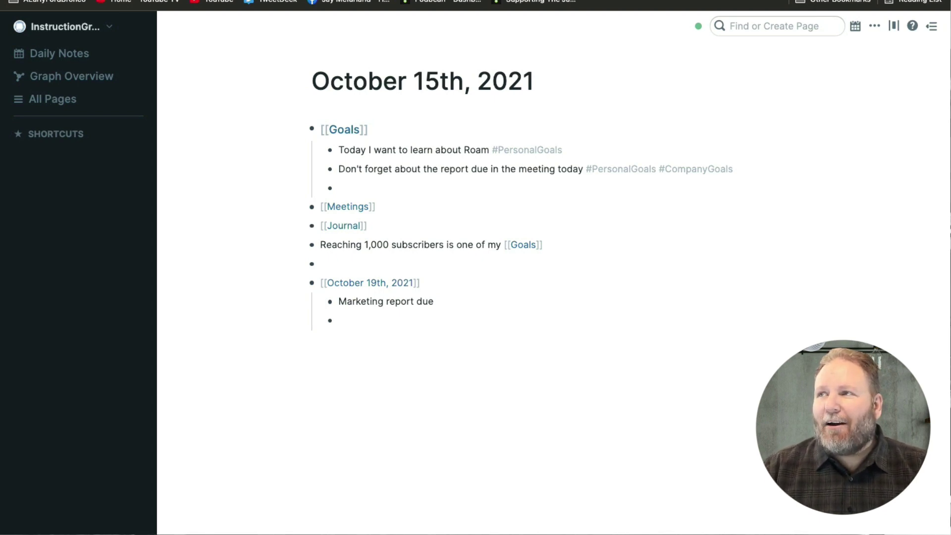
- Look up the October 19th, 2021 page through the calendar
{"action": "left_click", "coordinate": [856, 25]}
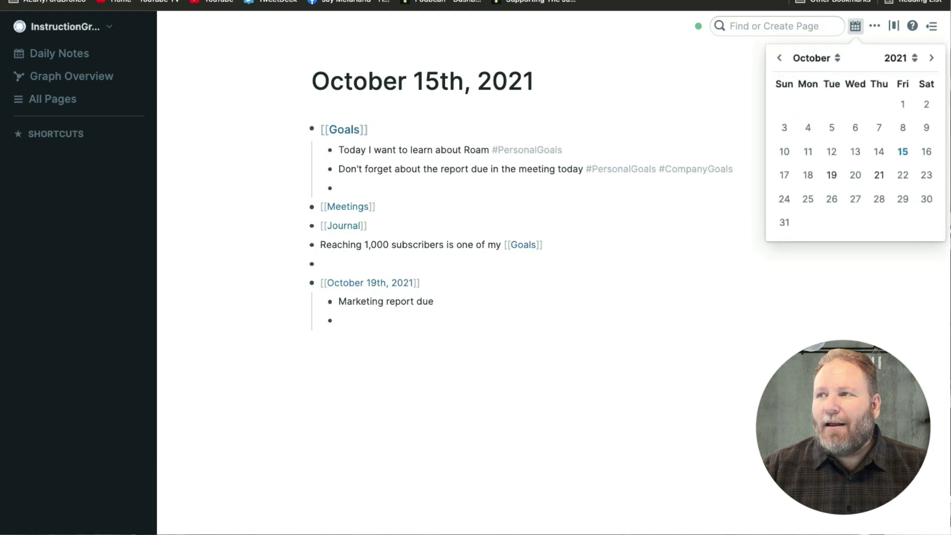
{"action": "left_click", "coordinate": [832, 175]}
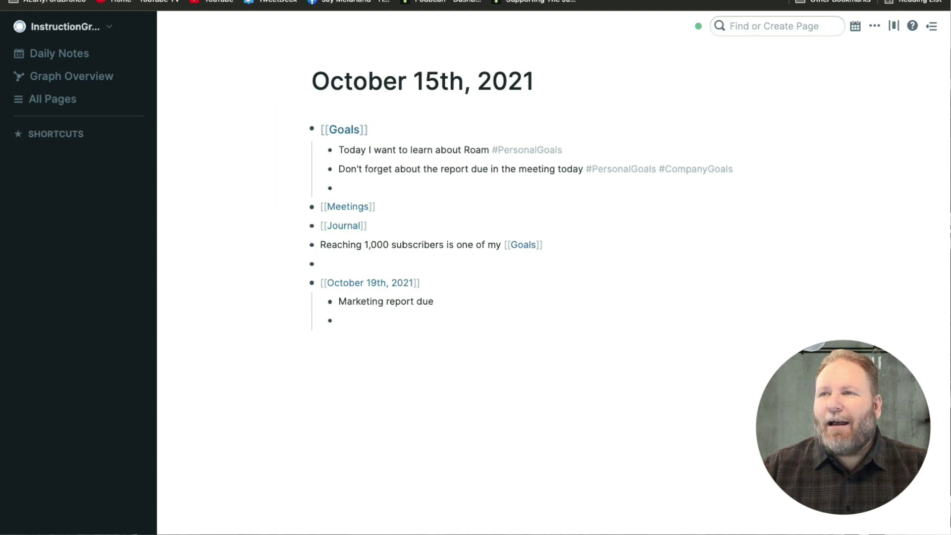
- Replace all the blocks nested under the Goals heading with a single empty nested block
{"action": "left_click_drag", "start_coordinate": [342, 188], "coordinate": [342, 150]}
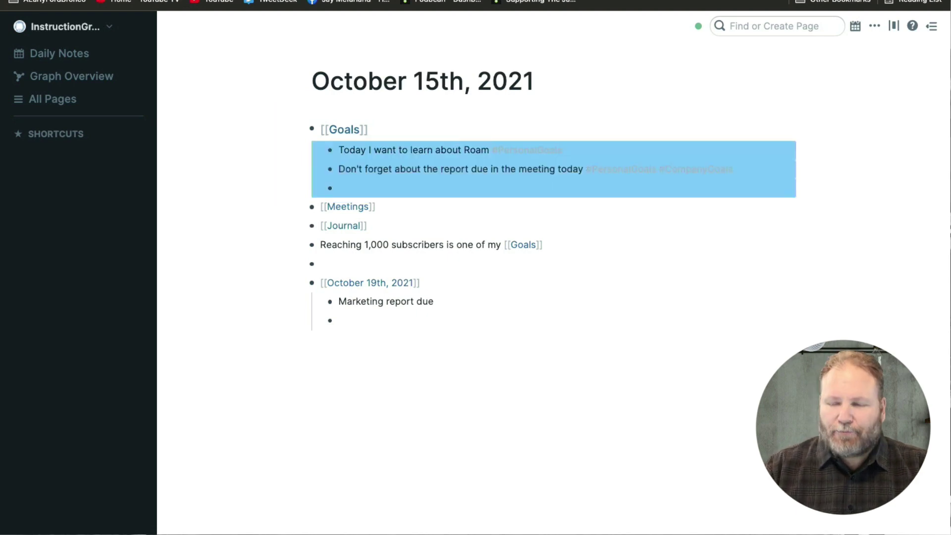
{"action": "key", "text": "BackSpace"}
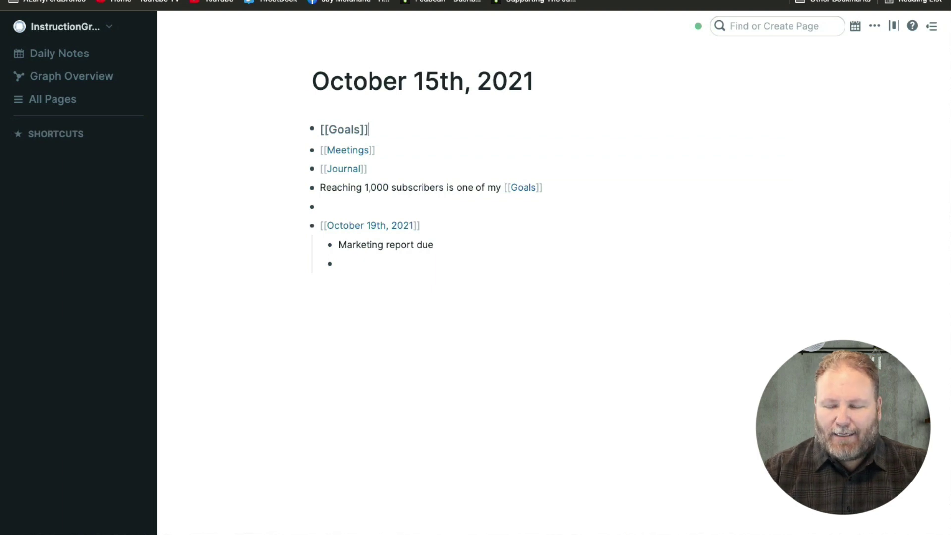
{"action": "key", "text": "Return"}
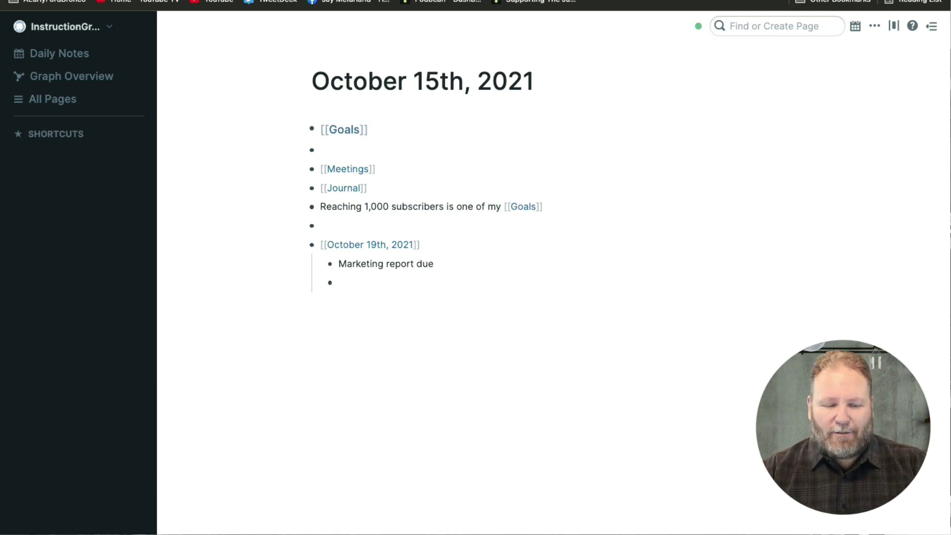
{"action": "key", "text": "Tab"}
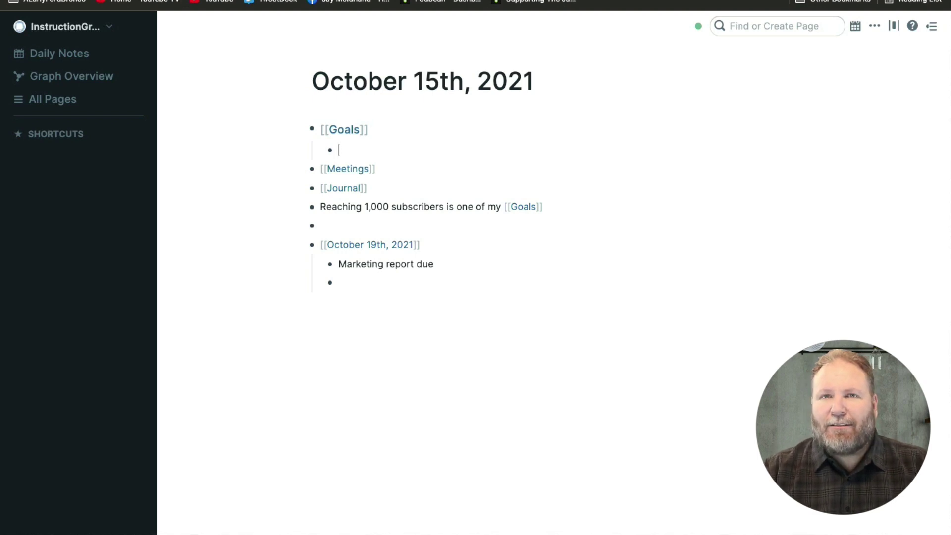
- Make the empty block under Goals a TODO reading "Learn about Roam" and add another block below it
{"action": "key", "text": "ctrl+Return"}
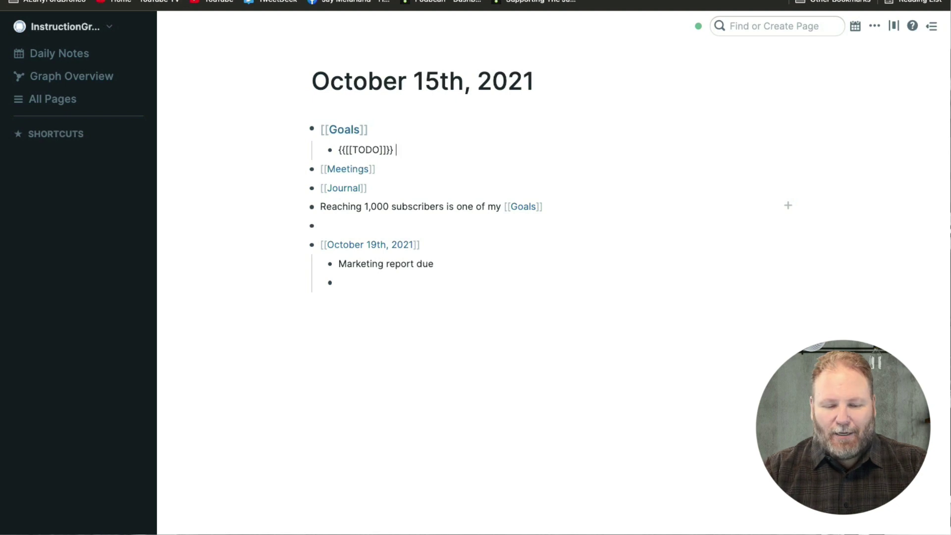
{"action": "type", "text": "Lea"}
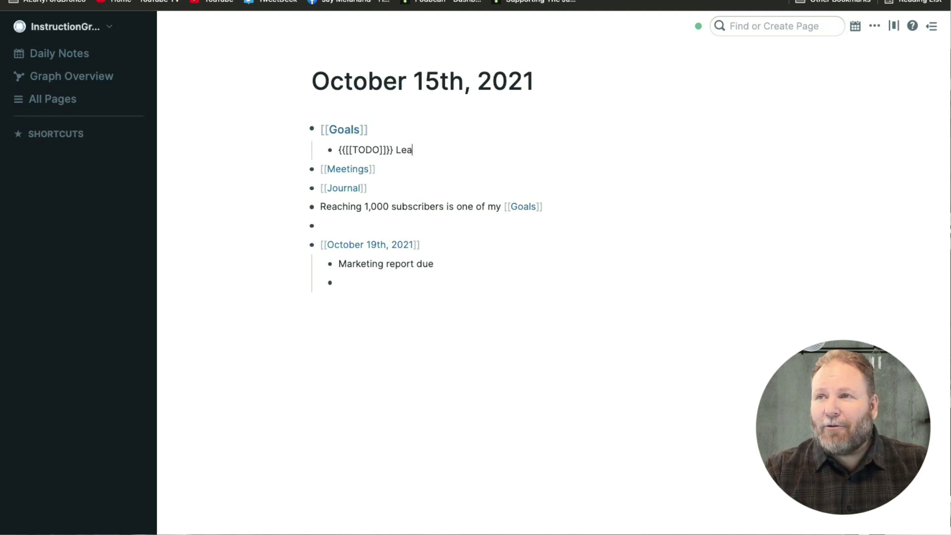
{"action": "type", "text": "rn about R"}
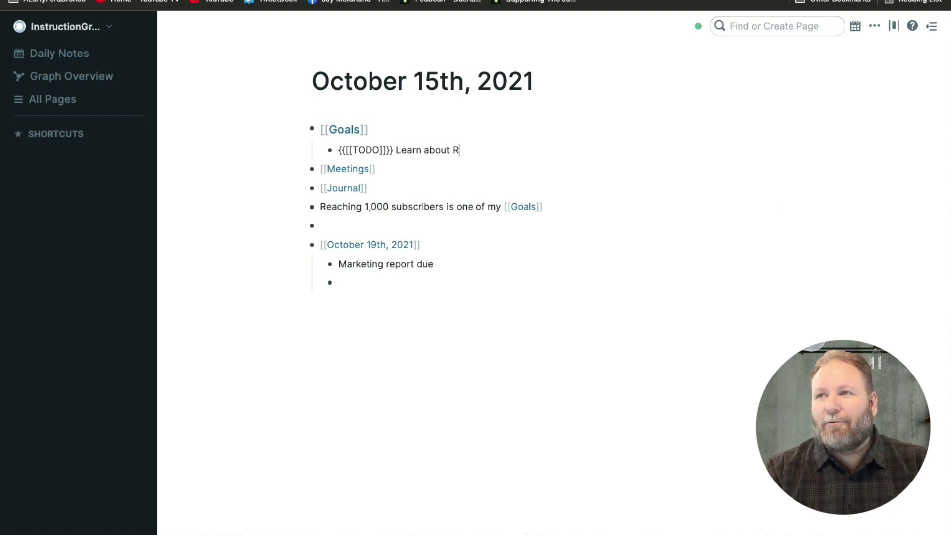
{"action": "type", "text": "oam"}
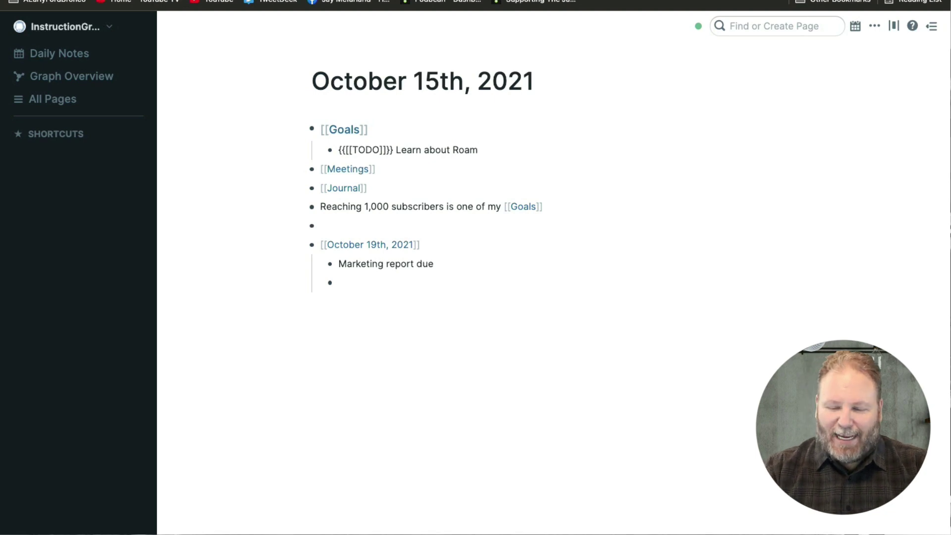
{"action": "key", "text": "Return"}
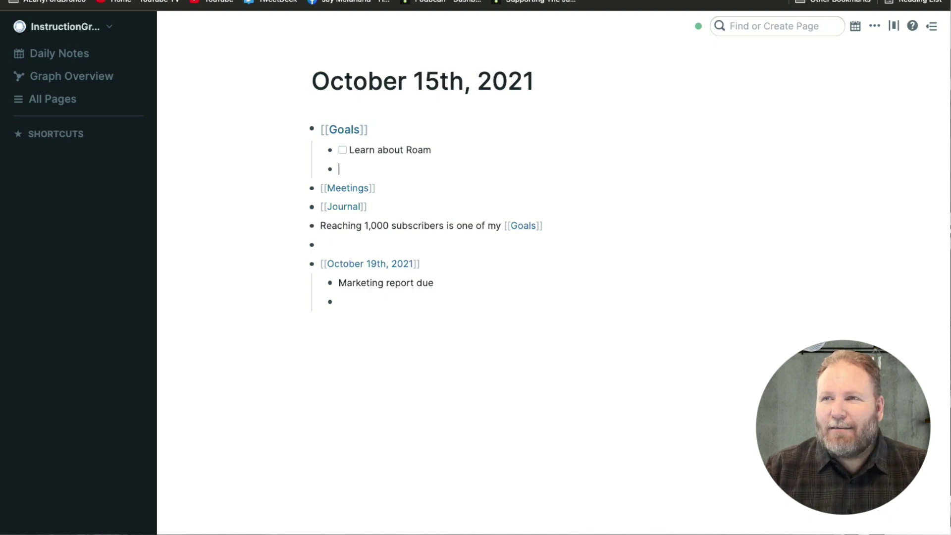
- Mark the "Learn about Roam" TODO as done and clear it again, and open the linked Goals page
{"action": "left_click", "coordinate": [343, 149]}
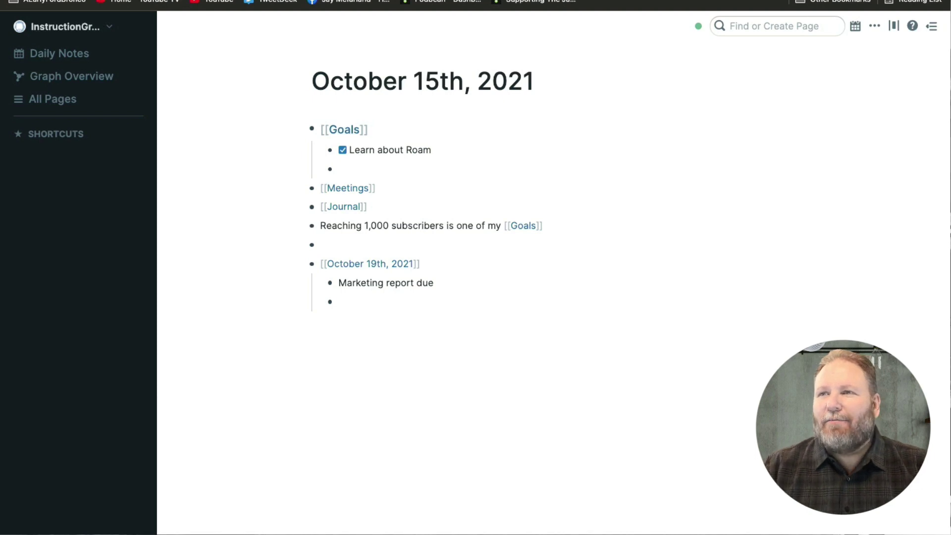
{"action": "left_click", "coordinate": [342, 149]}
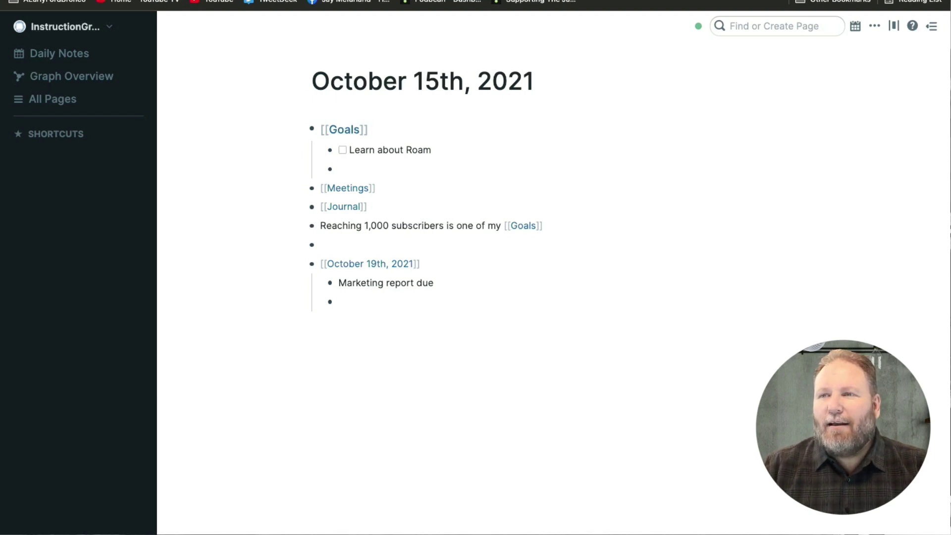
{"action": "left_click", "coordinate": [345, 130]}
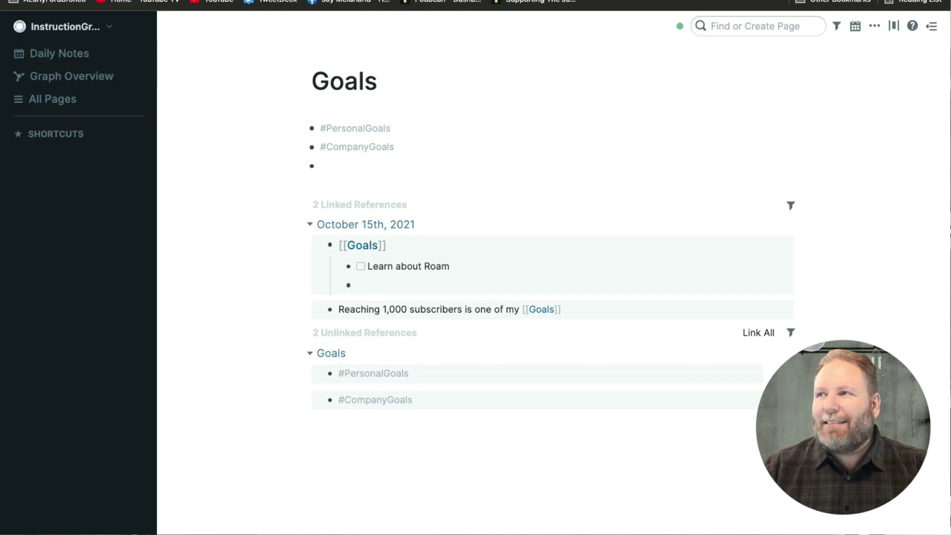
- Open the October 14th, 2021 page through the calendar and add a TODO as a reminder to talk to a named person
{"action": "left_click", "coordinate": [856, 26]}
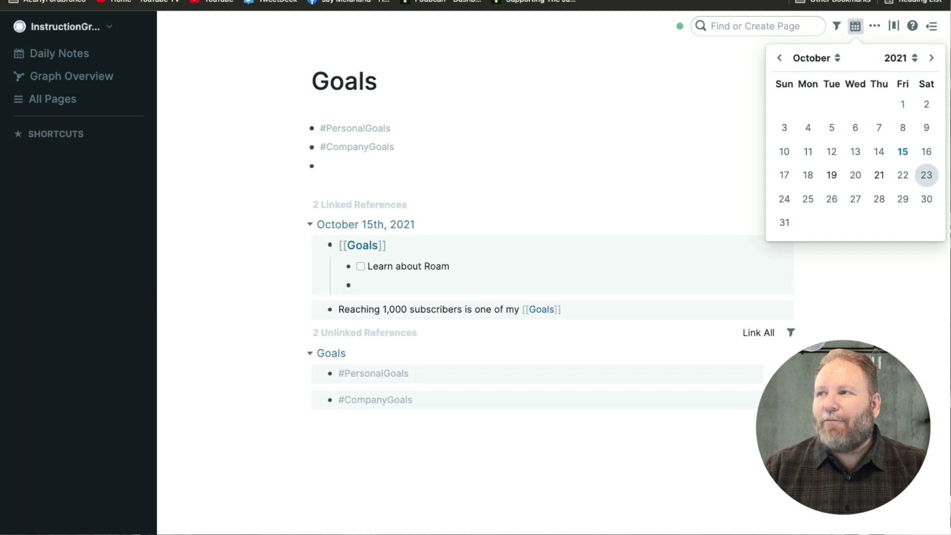
{"action": "left_click", "coordinate": [879, 152]}
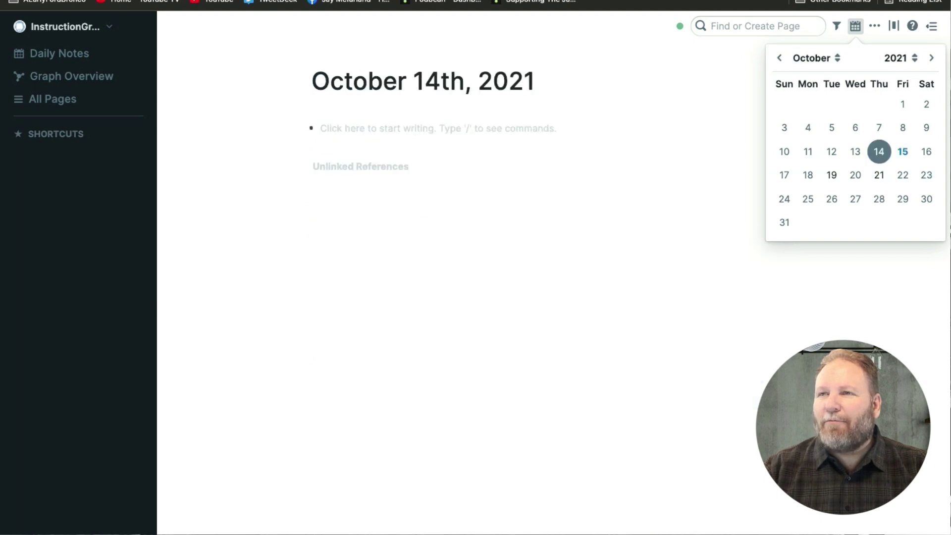
{"action": "left_click", "coordinate": [322, 129]}
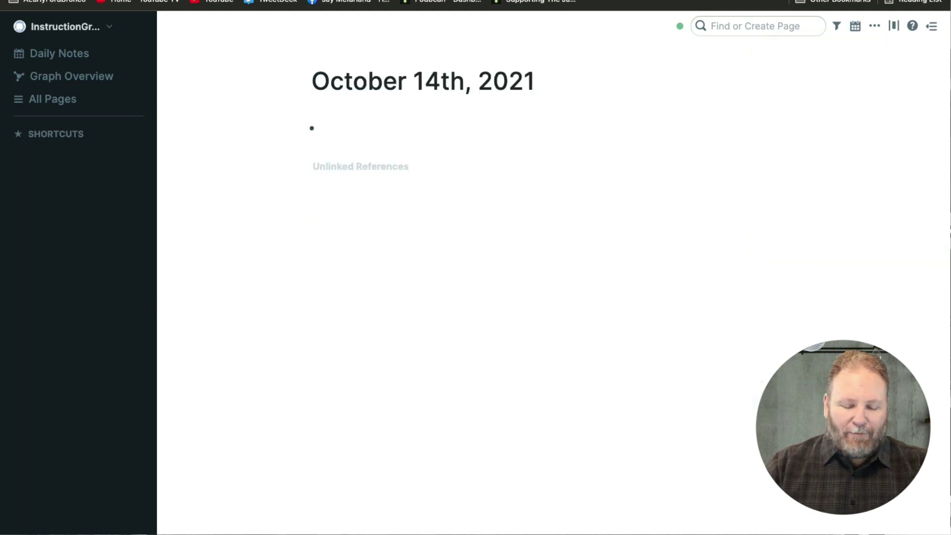
{"action": "key", "text": "ctrl+Return"}
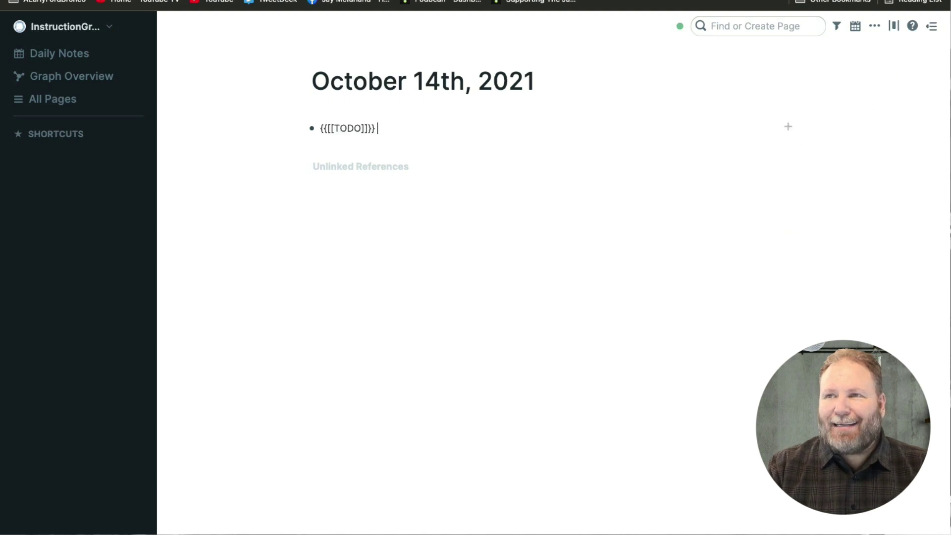
{"action": "type", "text": "Remember to talk to John"}
{"action": "key", "text": "Return"}
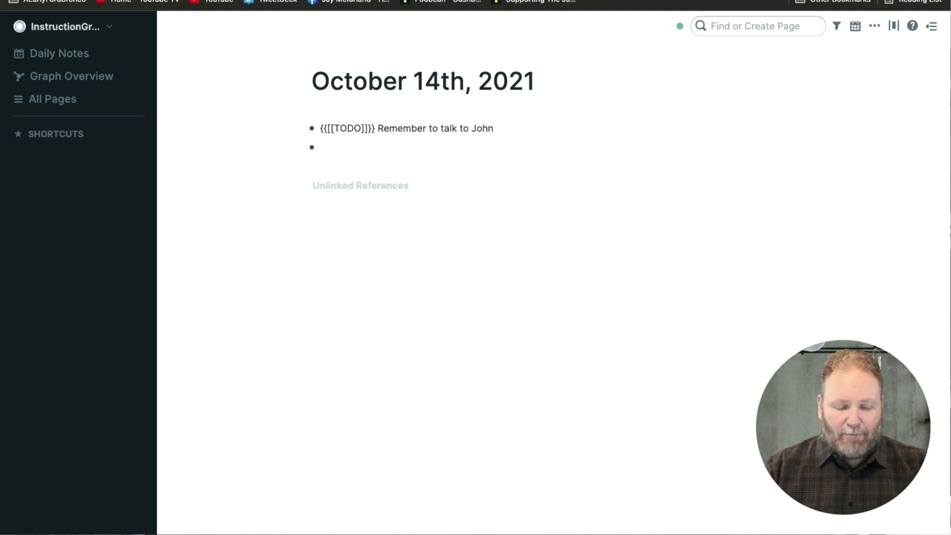
- Tag the reminder TODO on the October 14th, 2021 page with #Goals and #CompanyGoals, and add an empty block below it
{"action": "type", "text": "#"}
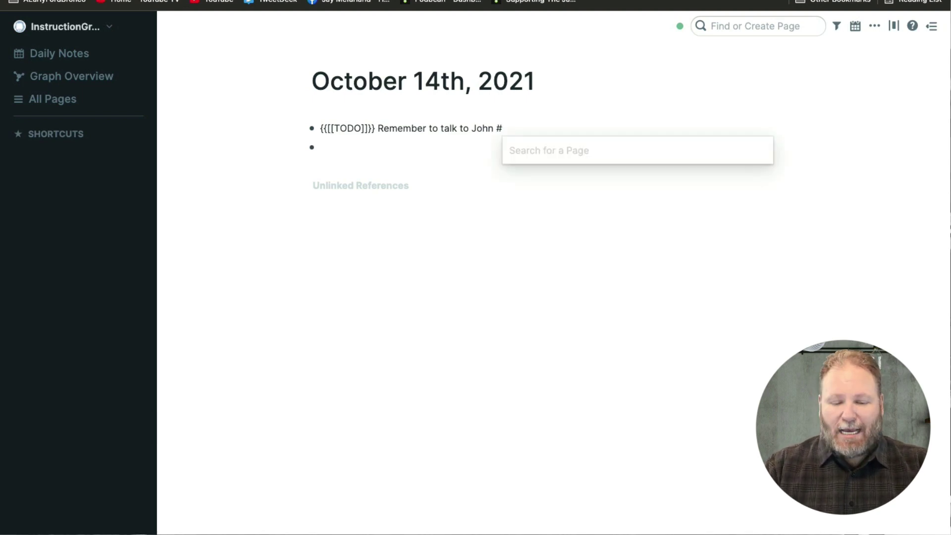
{"action": "type", "text": "Goals"}
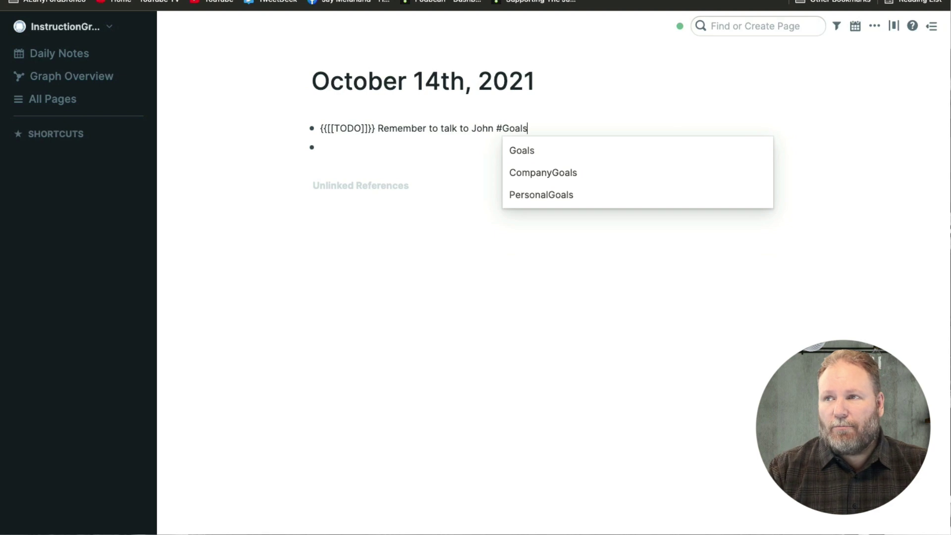
{"action": "key", "text": "Return"}
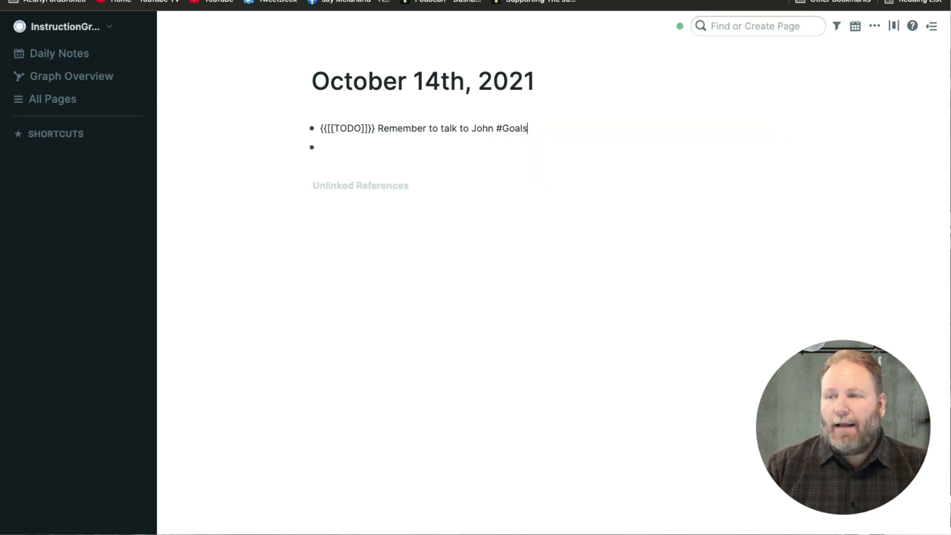
{"action": "type", "text": "#"}
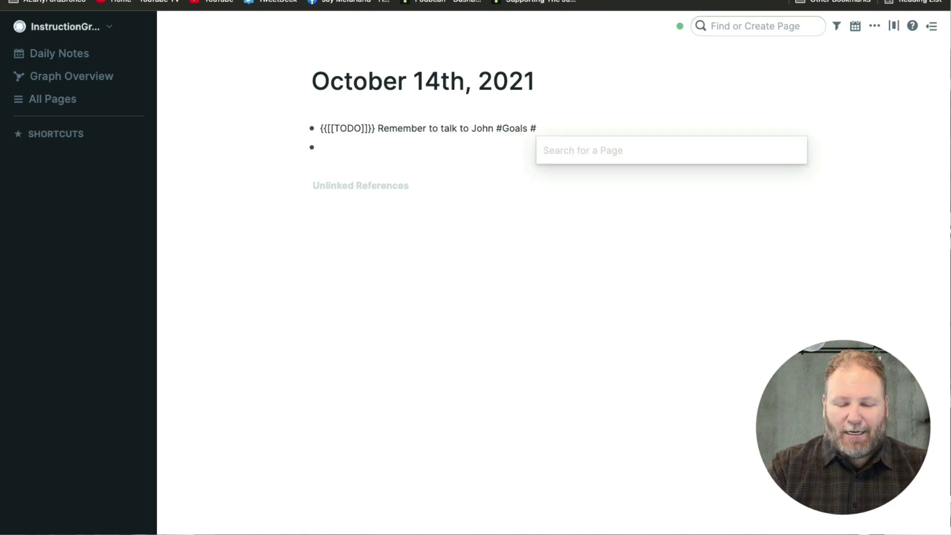
{"action": "type", "text": "com"}
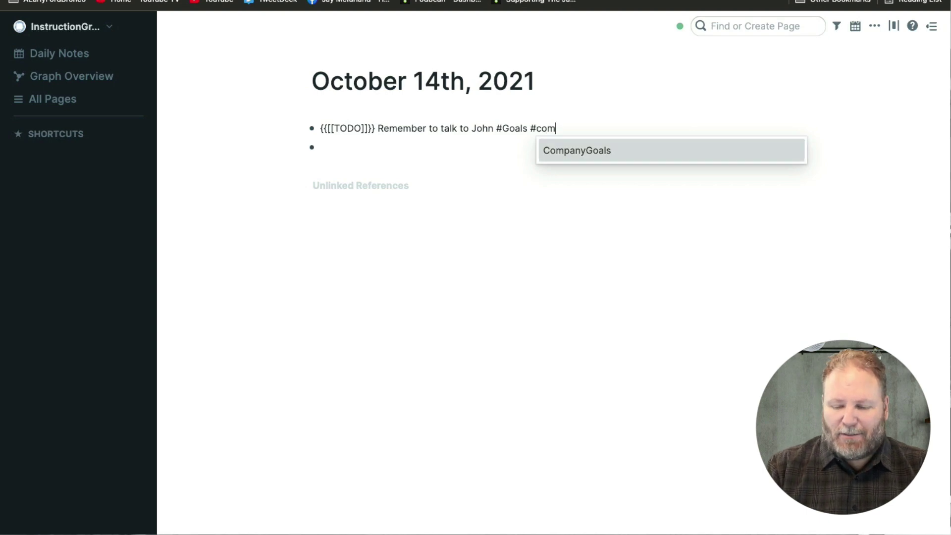
{"action": "key", "text": "Return"}
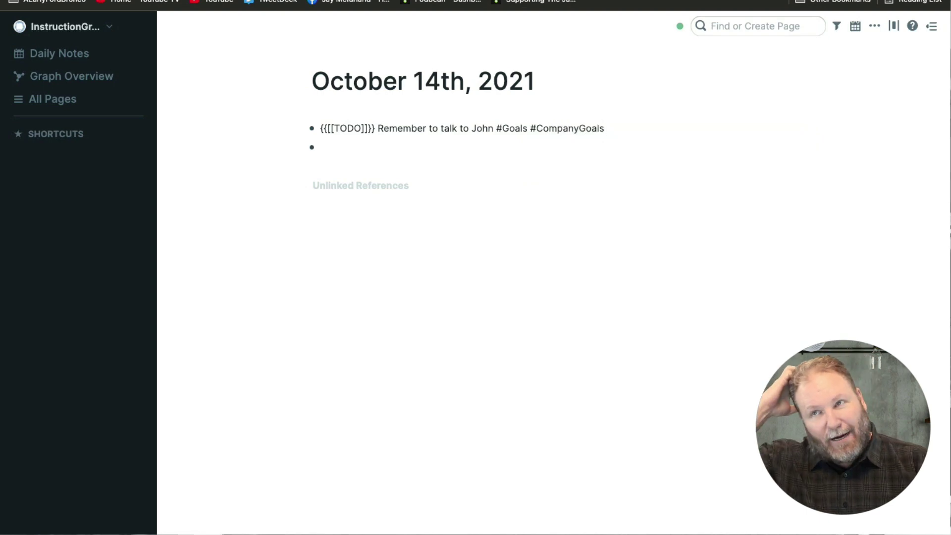
{"action": "key", "text": "Return"}
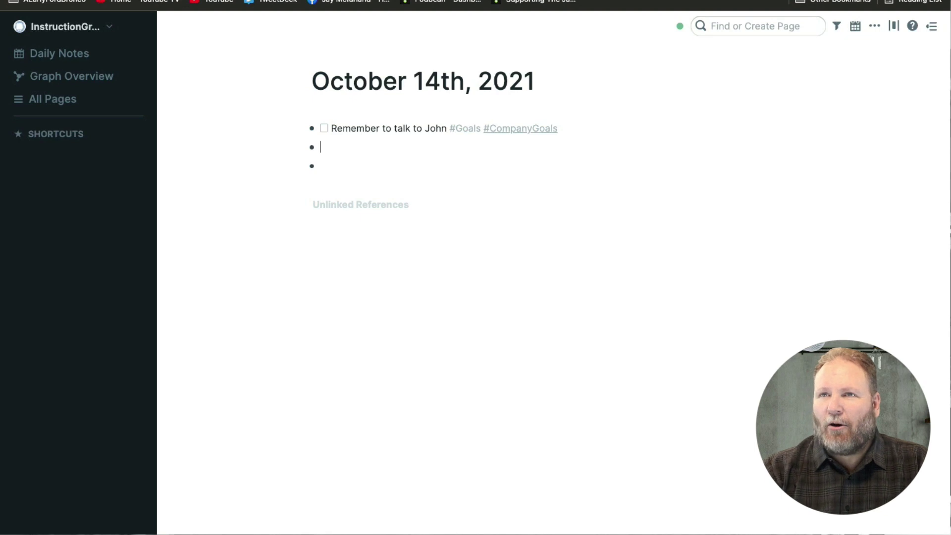
- Look up the CompanyGoals page through the page search to examine its linked references, and return to the daily notes
{"action": "key", "text": "ctrl+u"}
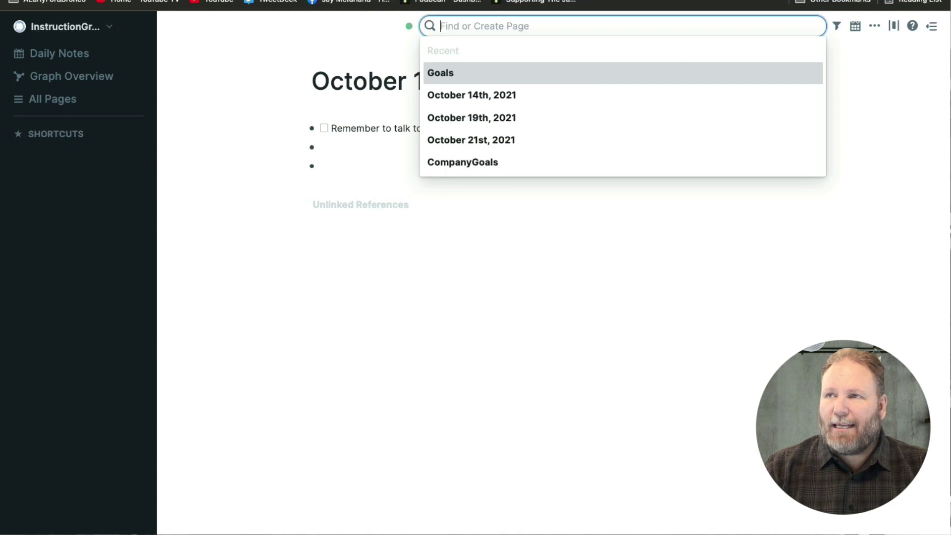
{"action": "key", "text": "Return"}
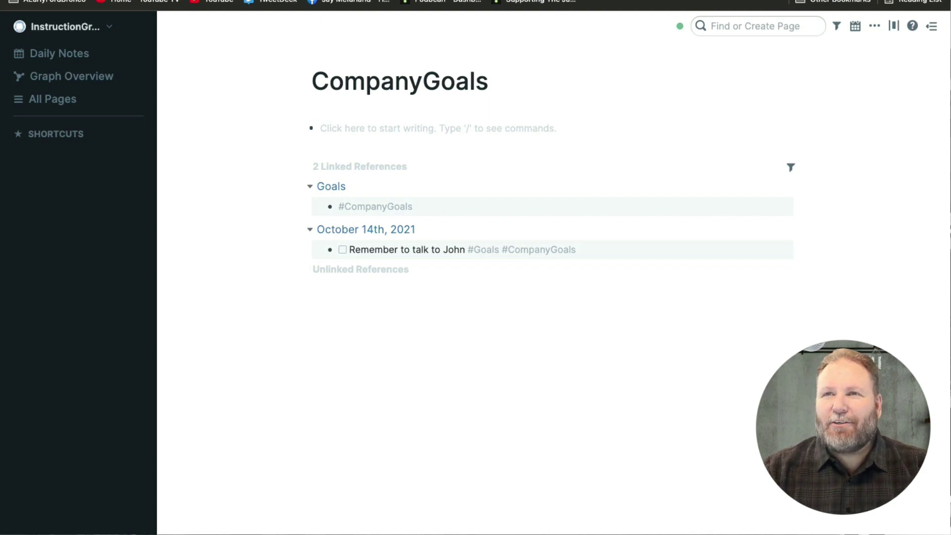
{"action": "left_click", "coordinate": [59, 53]}
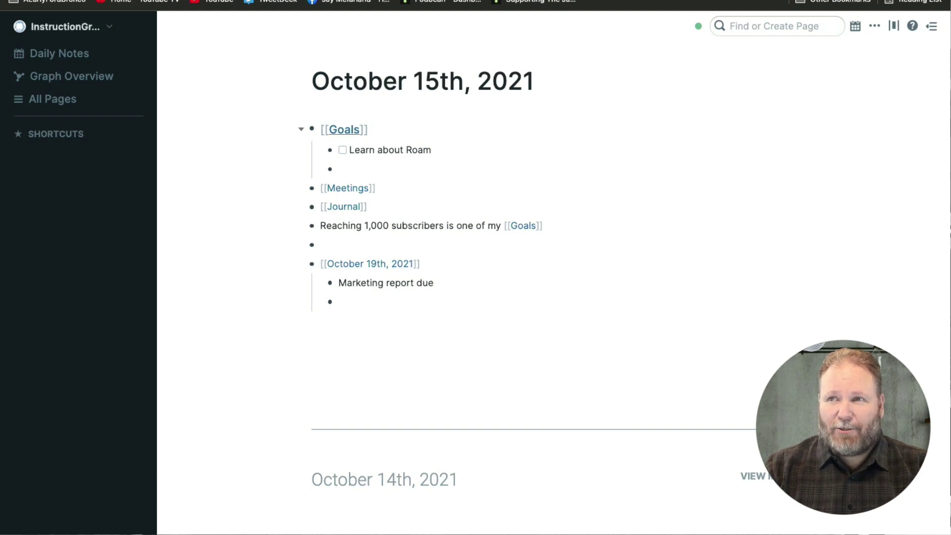
- Open the Goals page from its link in the October 15th, 2021 note and add it to the shortcuts
{"action": "left_click", "coordinate": [345, 129]}
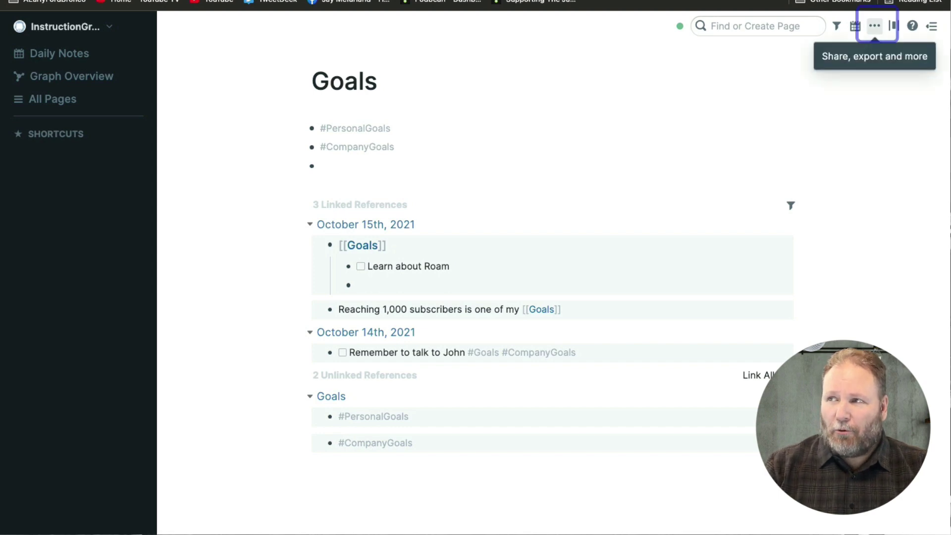
{"action": "left_click", "coordinate": [875, 26]}
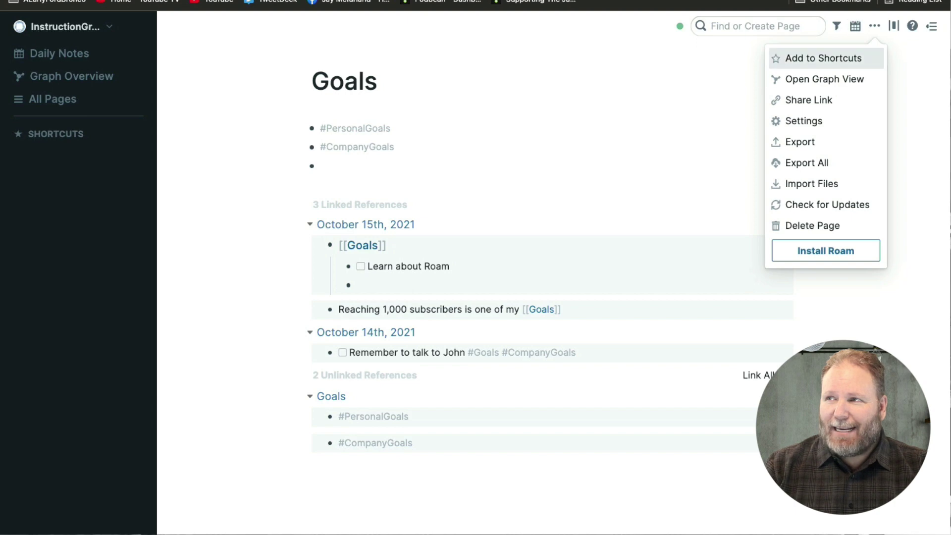
{"action": "left_click", "coordinate": [823, 58]}
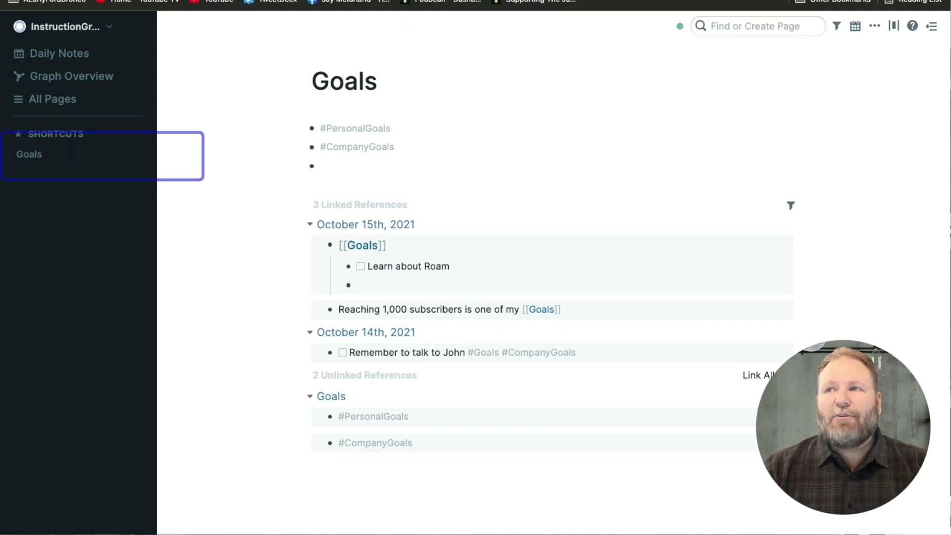
- Find the existing Meetings page through the page search and add it to the shortcuts
{"action": "key", "text": "super+u"}
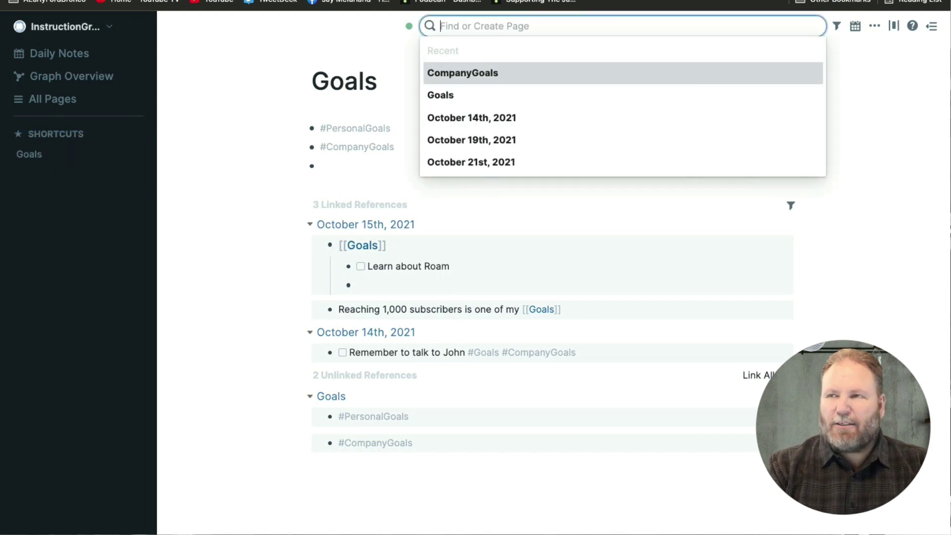
{"action": "type", "text": "mee"}
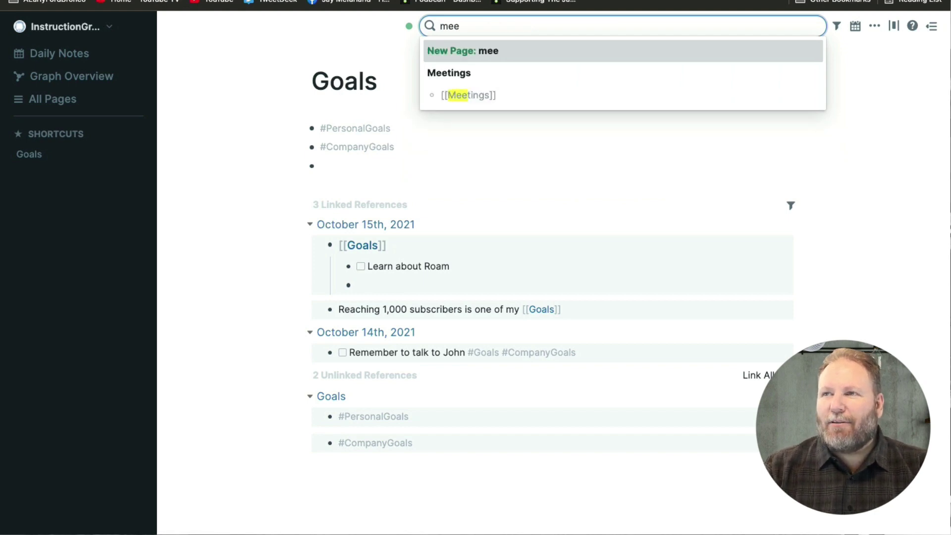
{"action": "key", "text": "Down"}
{"action": "key", "text": "Return"}
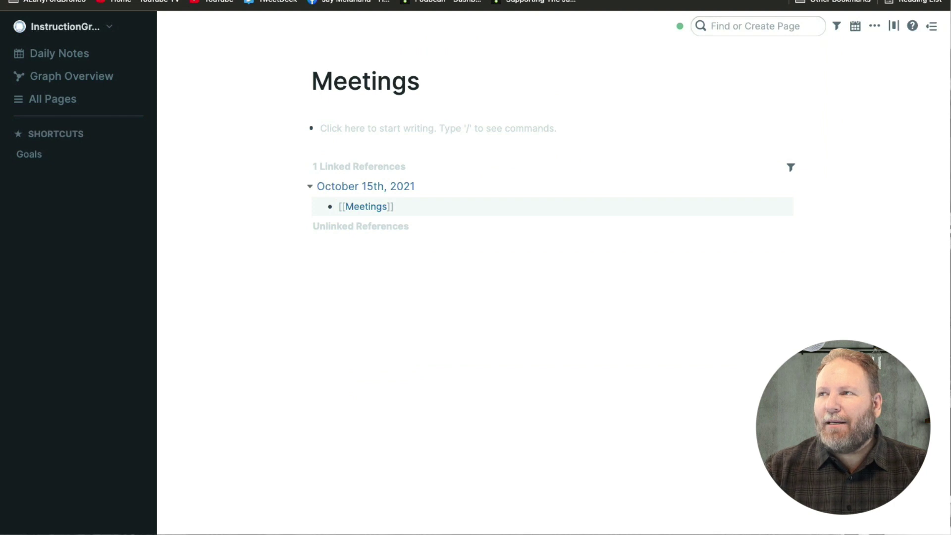
{"action": "left_click", "coordinate": [875, 26]}
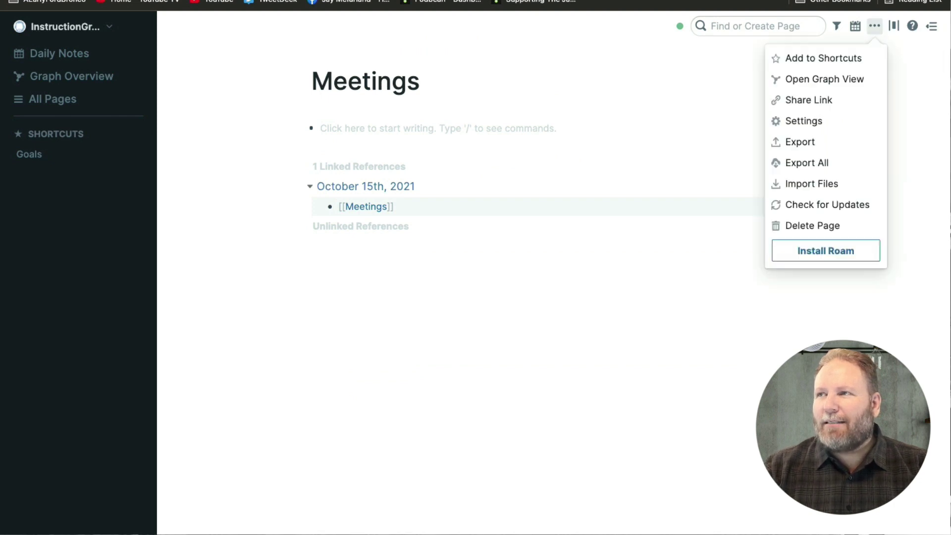
{"action": "left_click", "coordinate": [822, 58]}
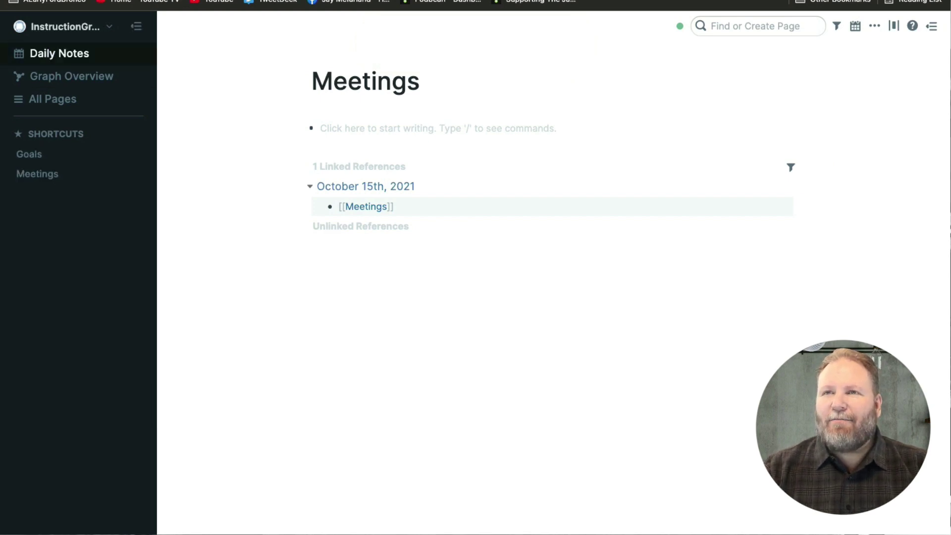
- Return to the daily notes, find the existing TODO page through the page search, and add it to the shortcuts
{"action": "left_click", "coordinate": [59, 53]}
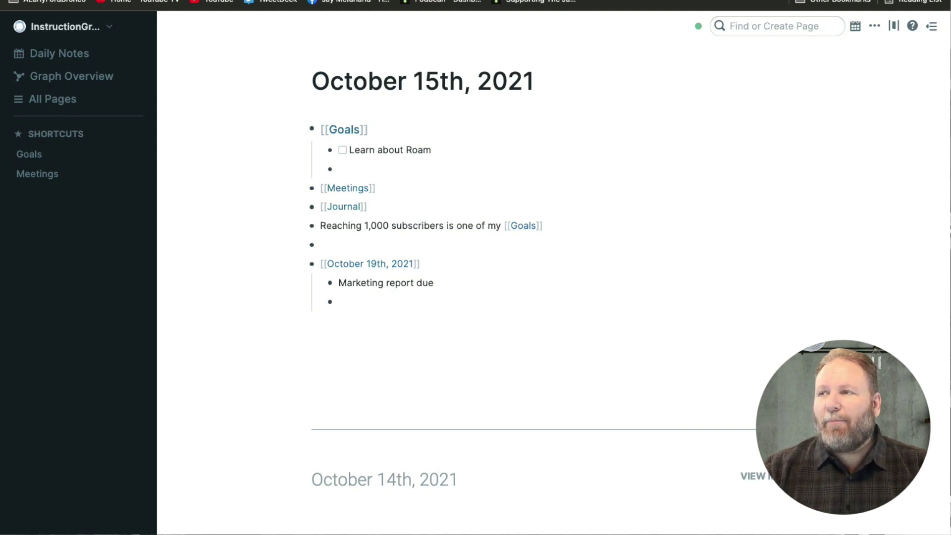
{"action": "key", "text": "super+u"}
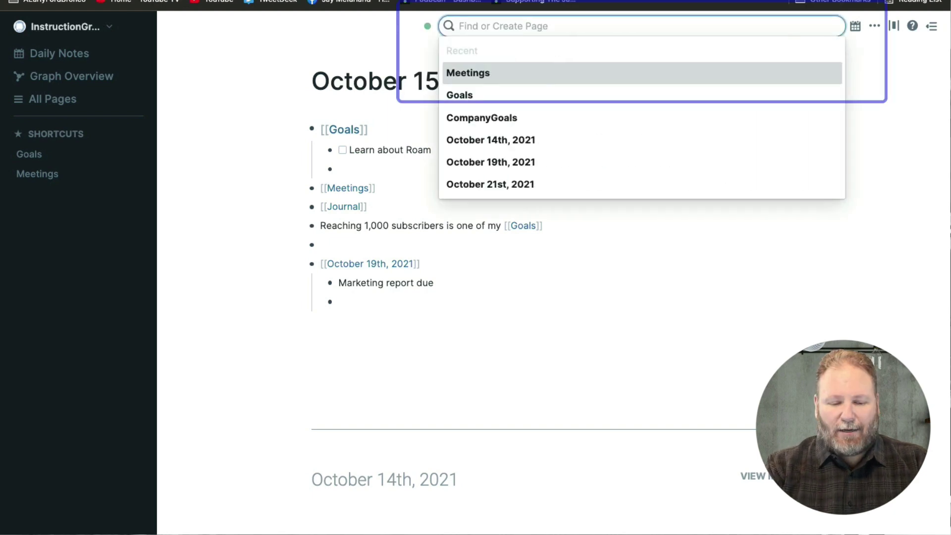
{"action": "type", "text": "to"}
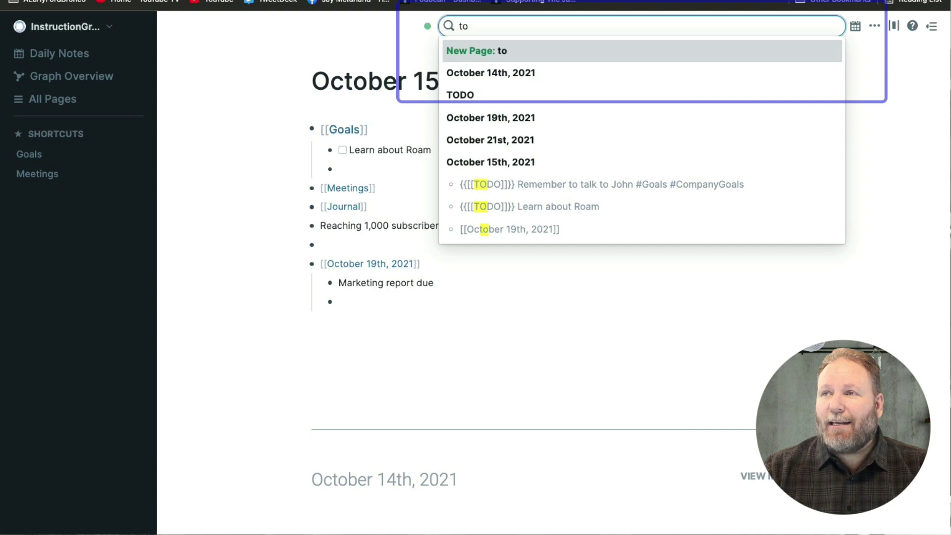
{"action": "key", "text": "Down"}
{"action": "key", "text": "Down"}
{"action": "key", "text": "Return"}
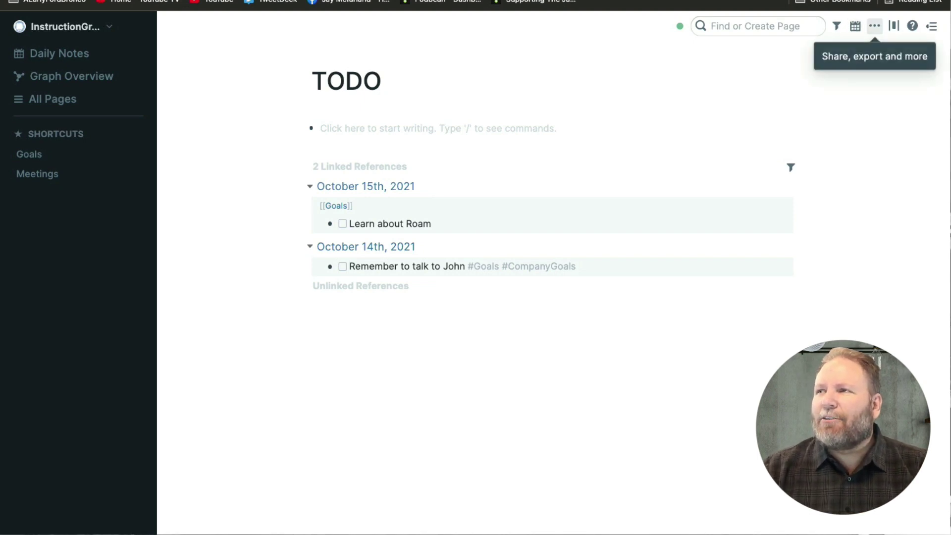
{"action": "left_click", "coordinate": [875, 26]}
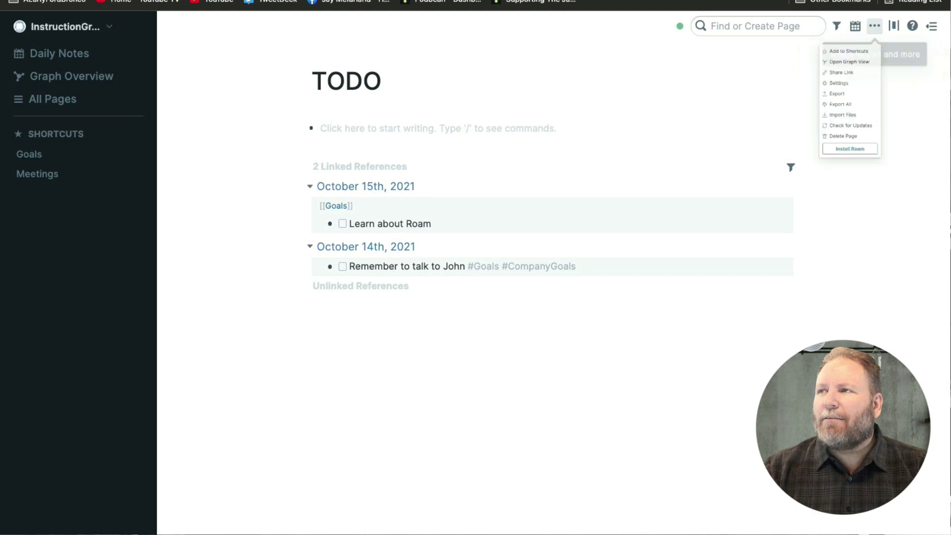
{"action": "left_click", "coordinate": [807, 57]}
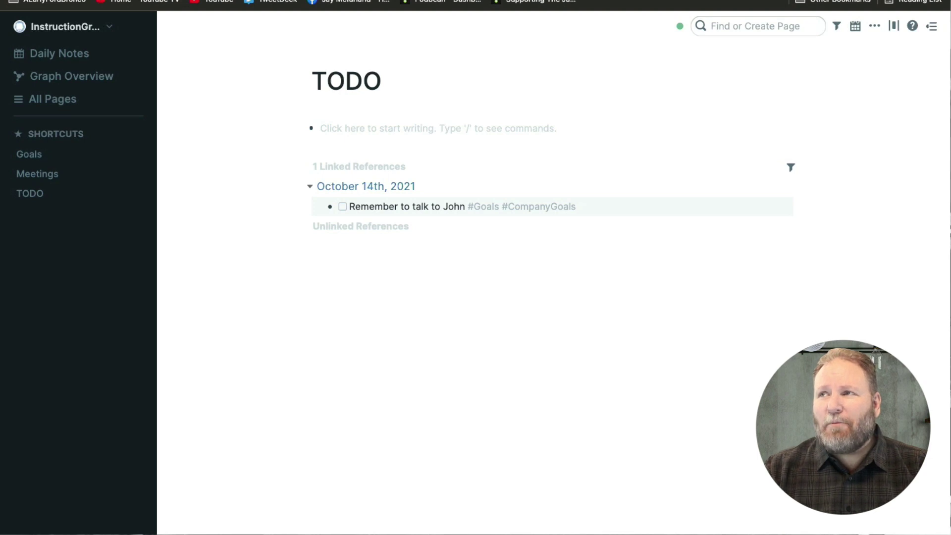
- Find the existing DONE page through the page search, add it to the shortcuts, and return to the daily notes
{"action": "key", "text": "super+u"}
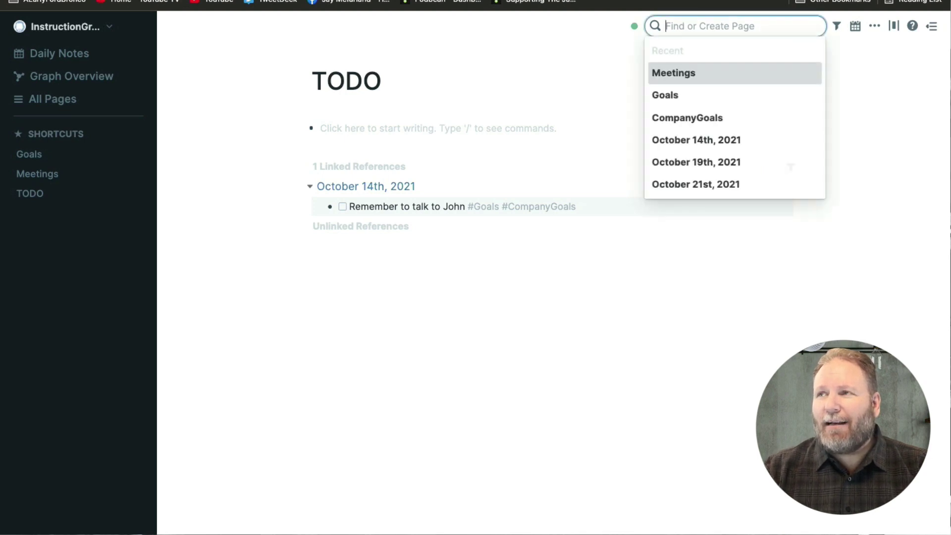
{"action": "type", "text": "don"}
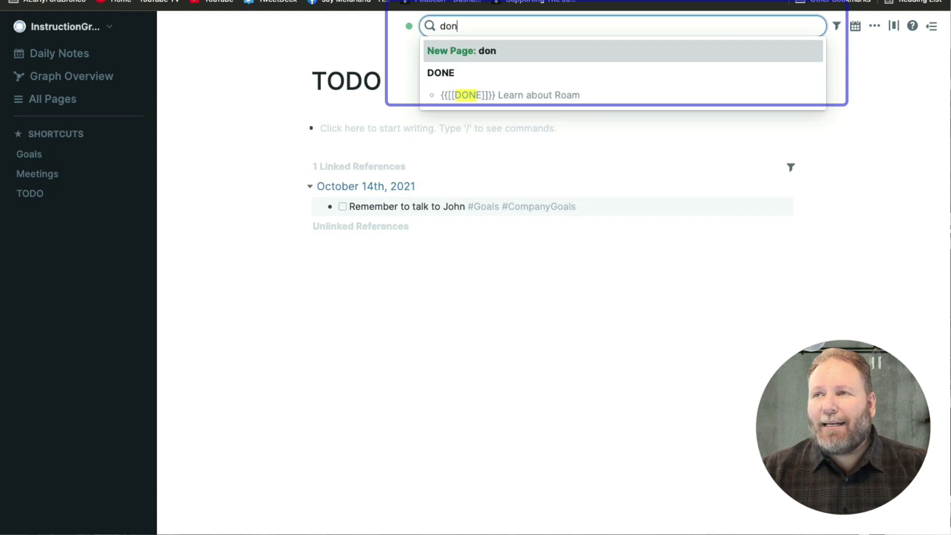
{"action": "key", "text": "Down"}
{"action": "key", "text": "Return"}
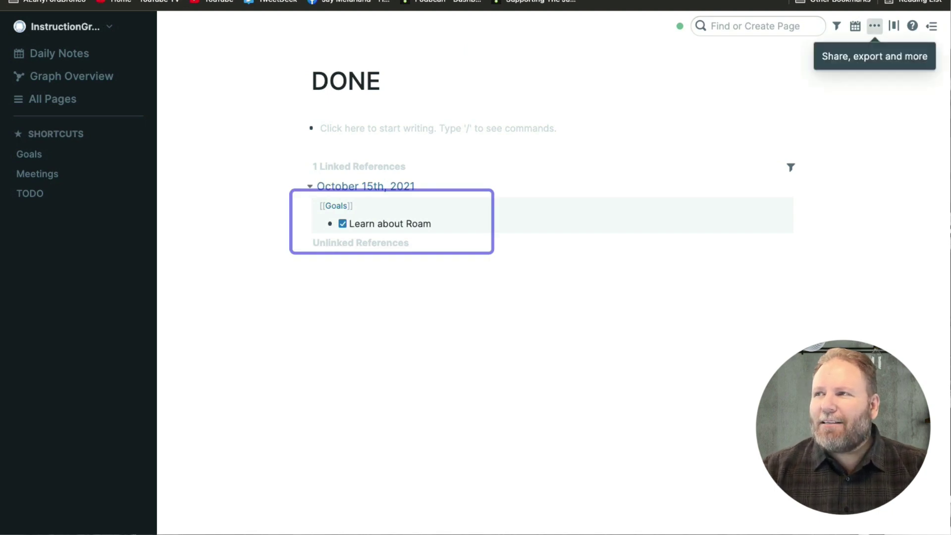
{"action": "left_click", "coordinate": [875, 25]}
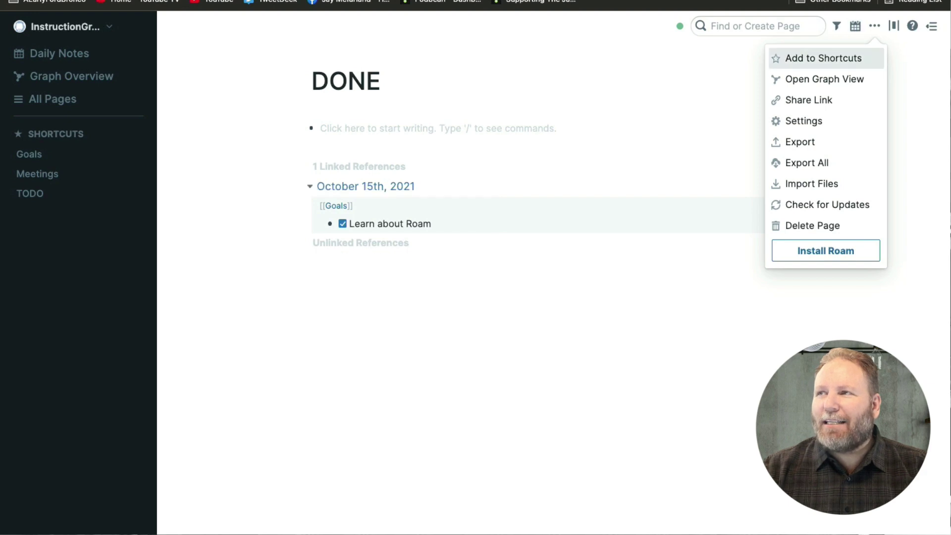
{"action": "left_click", "coordinate": [824, 58]}
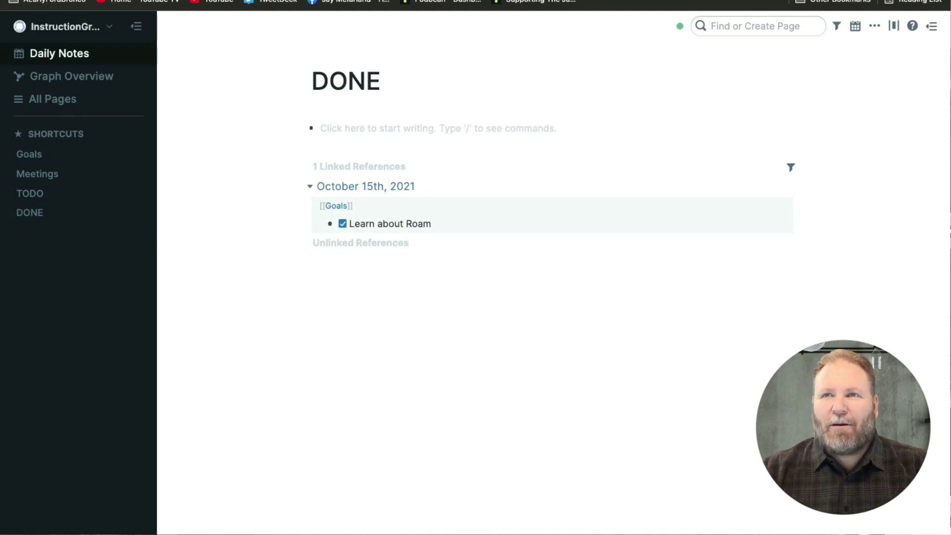
{"action": "left_click", "coordinate": [59, 54]}
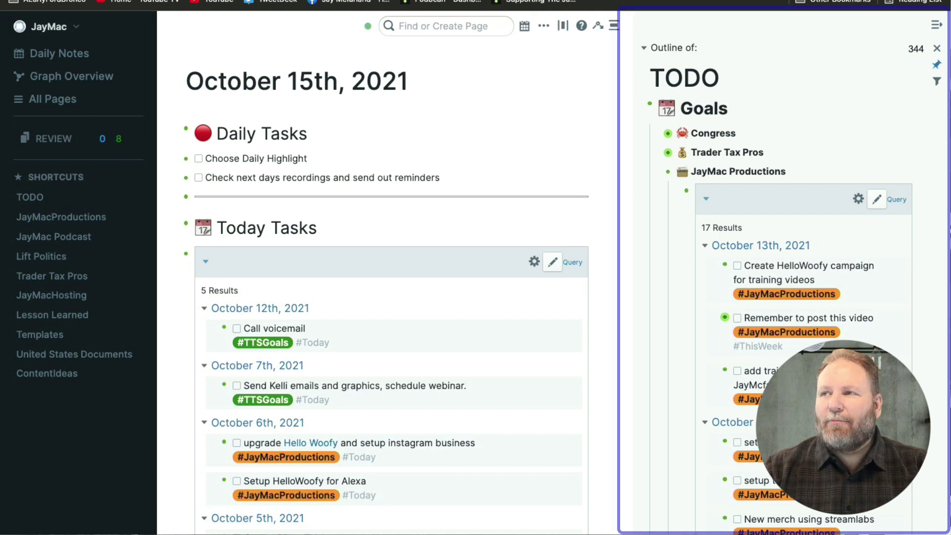
- In the JayMac graph's TODO outline, collapse the JayMac Productions block under Goals and look through the Weekly tasks and queries
{"action": "left_click", "coordinate": [657, 172]}
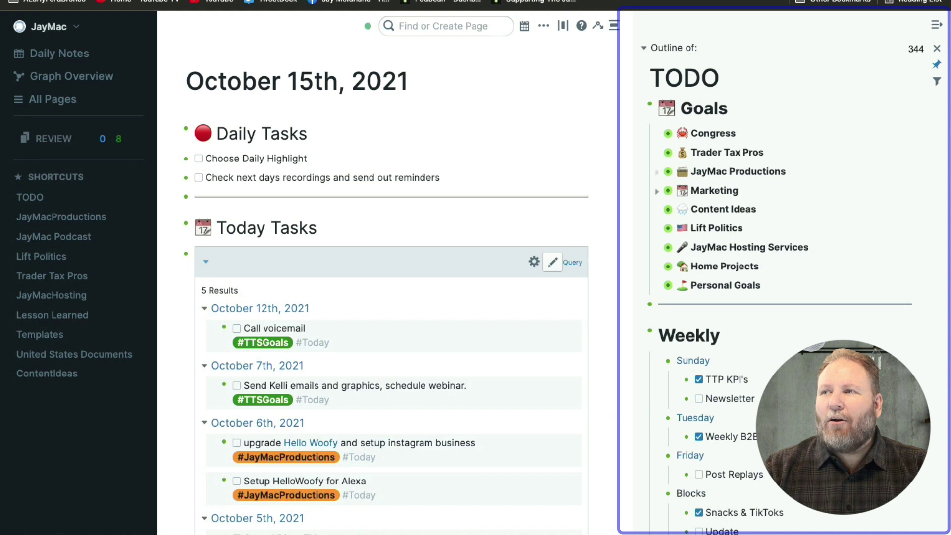
{"action": "left_click", "coordinate": [657, 172]}
{"action": "left_click", "coordinate": [657, 172]}
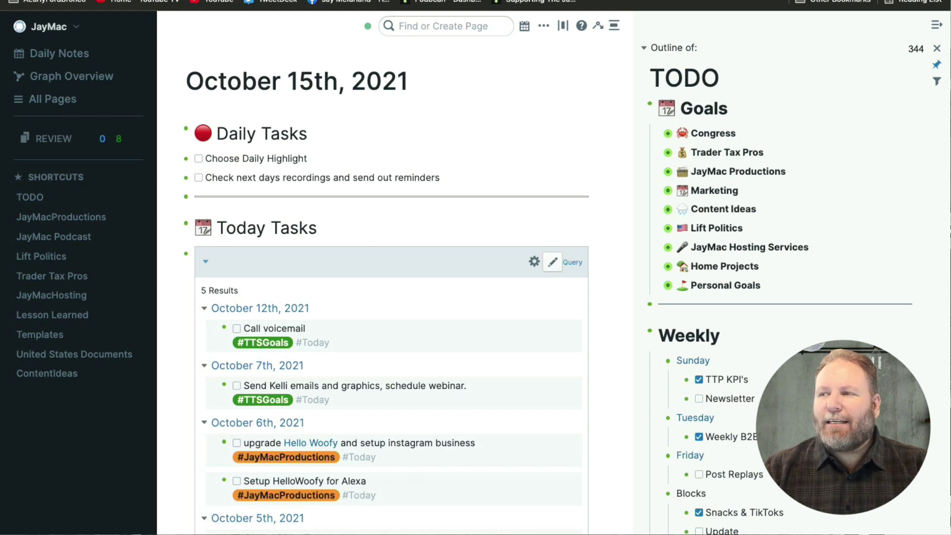
{"action": "scroll", "coordinate": [783, 267], "scroll_direction": "down", "scroll_amount": 15}
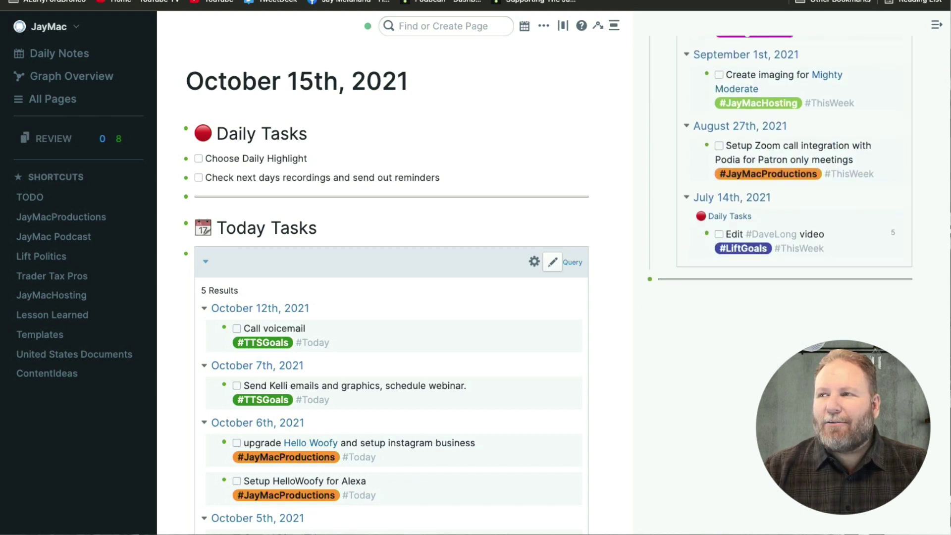
{"action": "scroll", "coordinate": [783, 267], "scroll_direction": "up", "scroll_amount": 5}
{"action": "scroll", "coordinate": [783, 268], "scroll_direction": "up", "scroll_amount": 3}
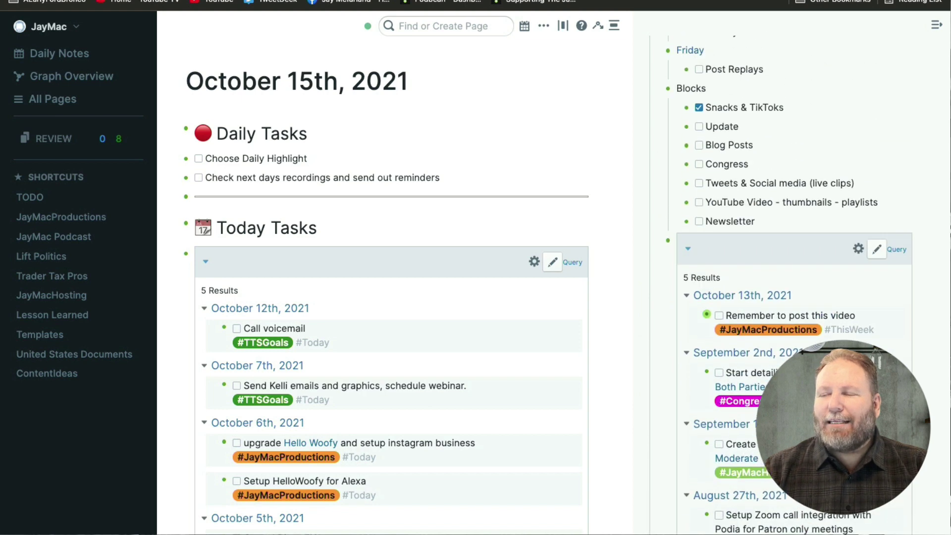
{"action": "scroll", "coordinate": [783, 268], "scroll_direction": "up", "scroll_amount": 8}
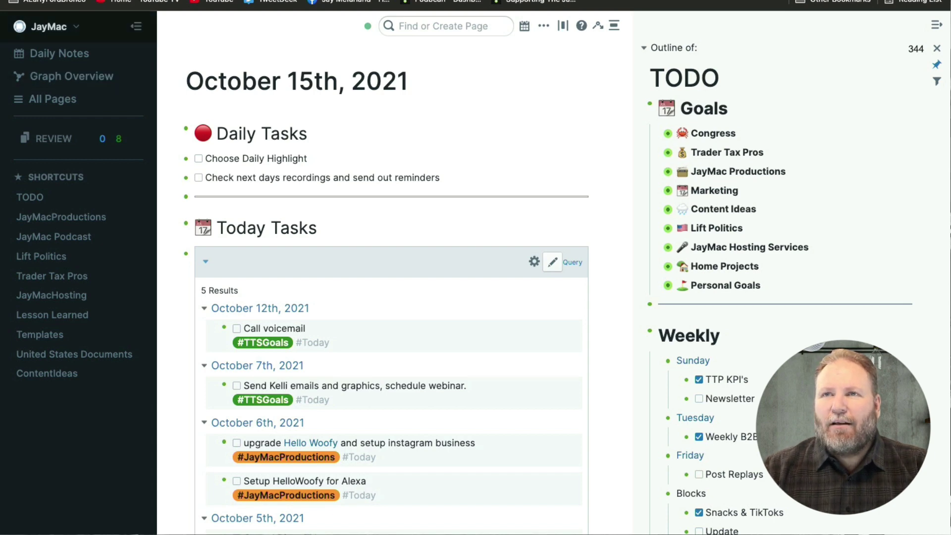
- Switch to the InstructionGraph graph, open the Goals and Meetings shortcut pages in the sidebar, and expand the Meetings outline
{"action": "left_click", "coordinate": [49, 26]}
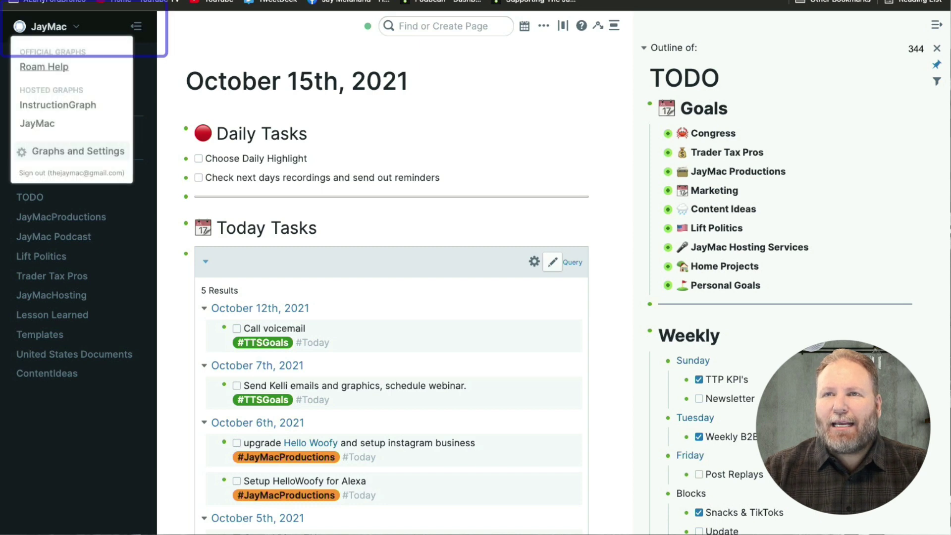
{"action": "left_click", "coordinate": [58, 105]}
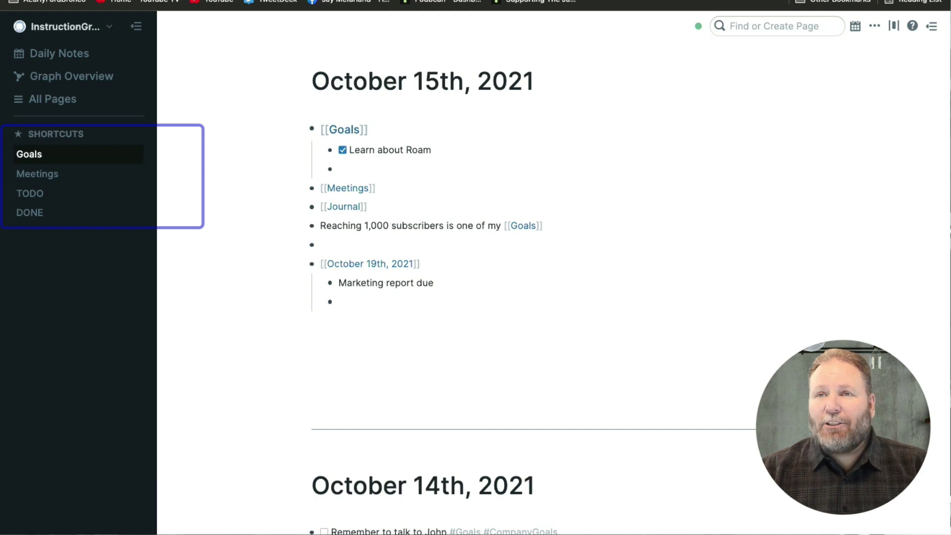
{"action": "left_click", "coordinate": [30, 154], "text": "shift"}
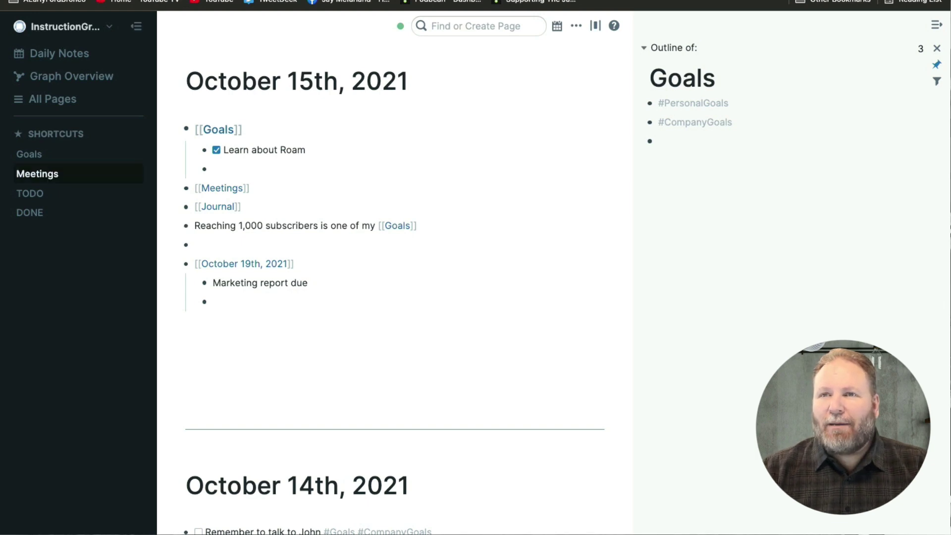
{"action": "left_click", "coordinate": [37, 174], "text": "shift"}
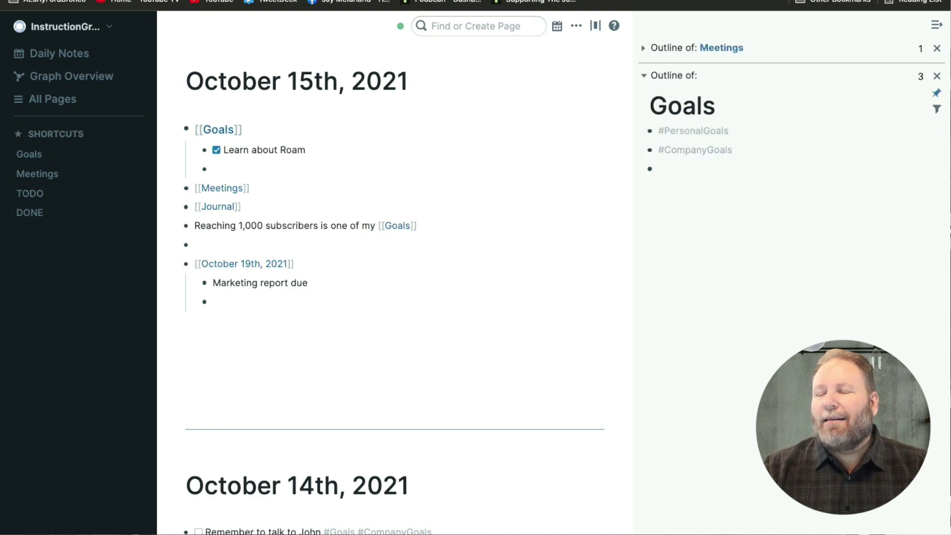
{"action": "left_click", "coordinate": [643, 48]}
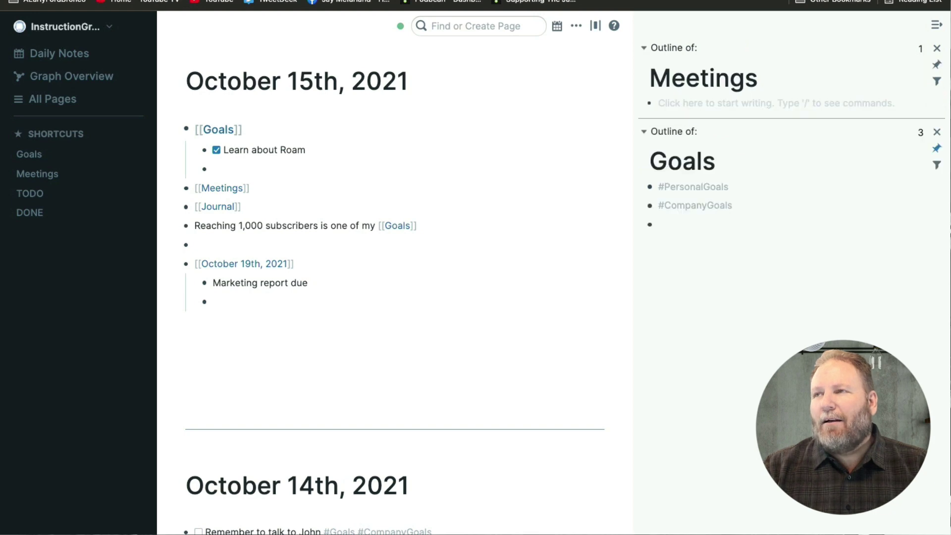
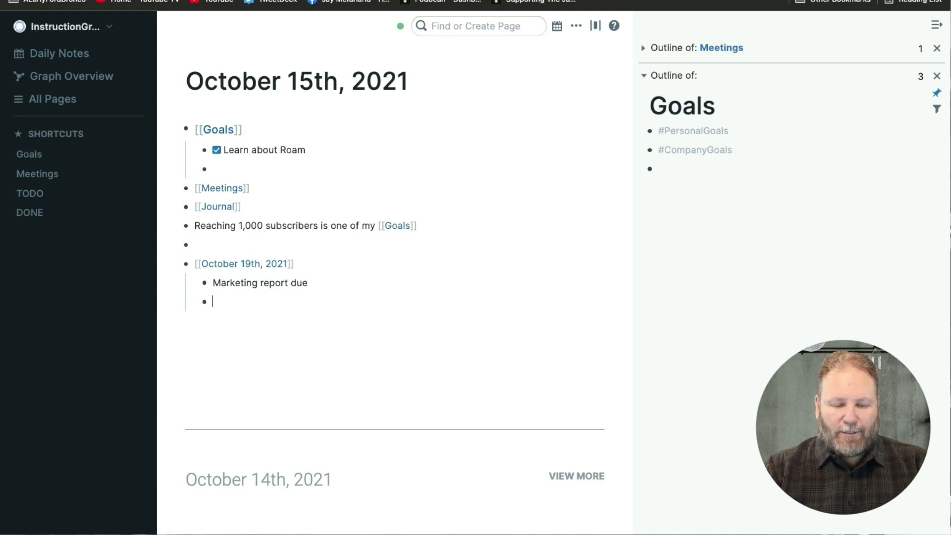
- Outdent the empty block under October 19th, 2021 to the top level and enter "Planning meeting" in it
{"action": "key", "text": "shift+Tab"}
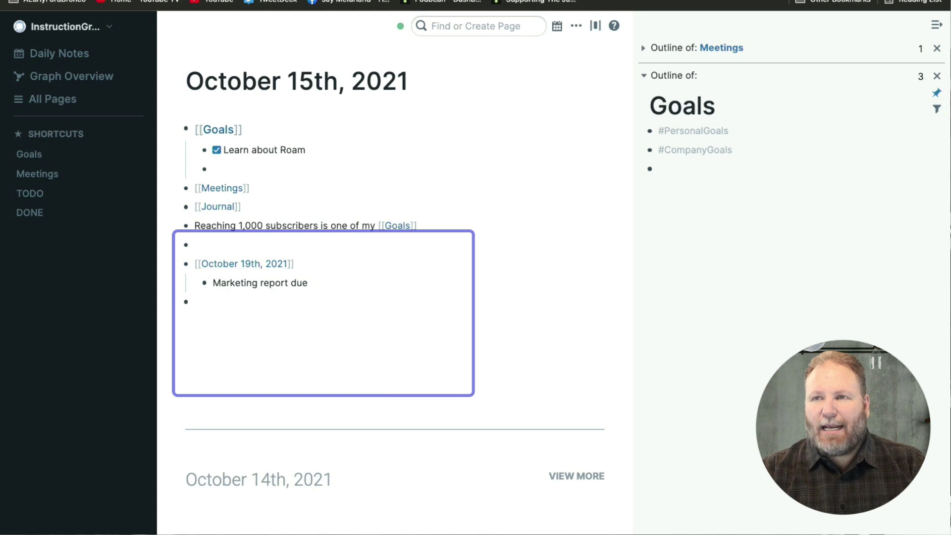
{"action": "type", "text": "Plainn"}
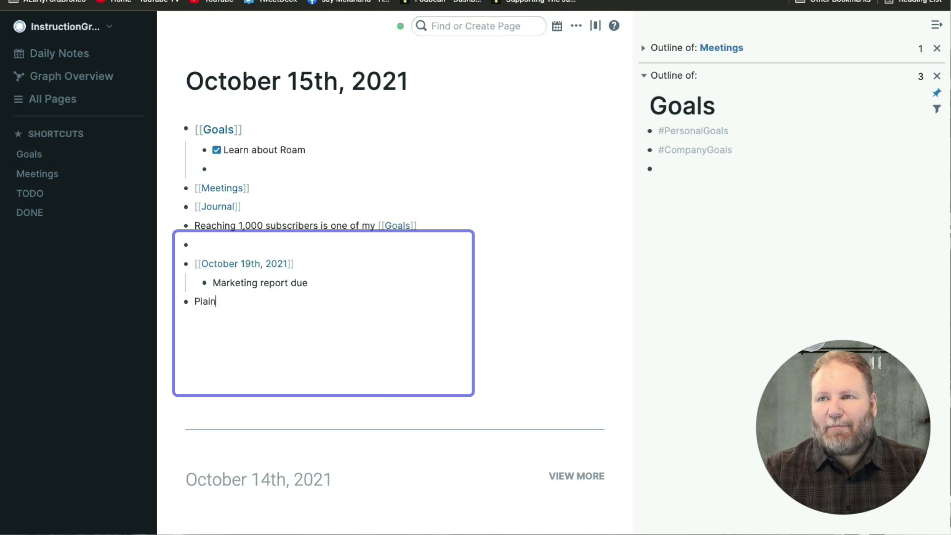
{"action": "key", "text": "BackSpace"}
{"action": "key", "text": "BackSpace"}
{"action": "key", "text": "BackSpace"}
{"action": "type", "text": "nning"}
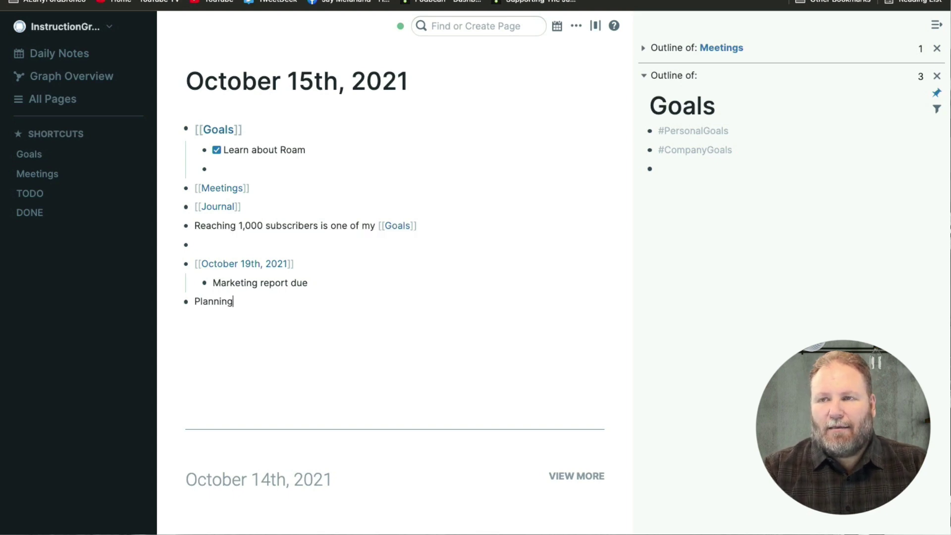
{"action": "type", "text": " meeting"}
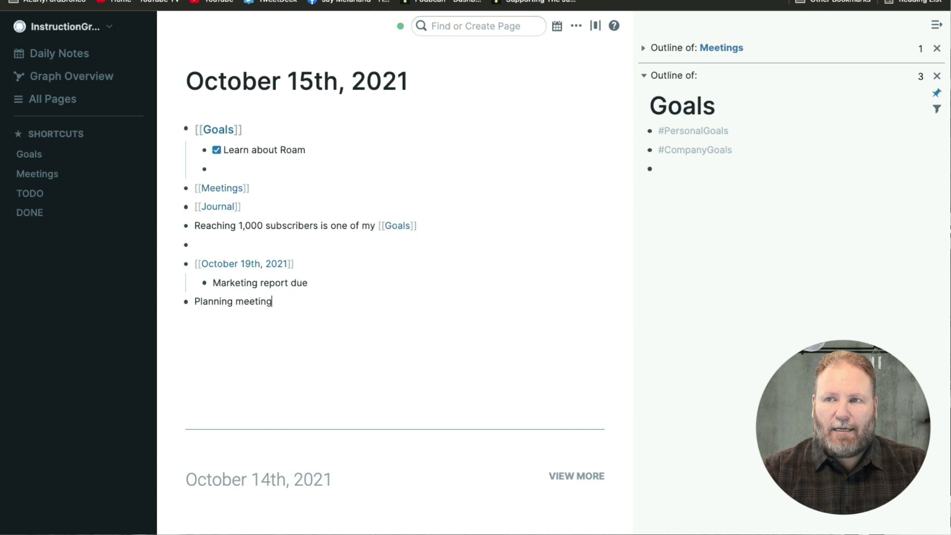
- Nest three blocks under Planning meeting: "Topic 1", "Topic 2" and "Topic 3"
{"action": "key", "text": "Return"}
{"action": "key", "text": "Tab"}
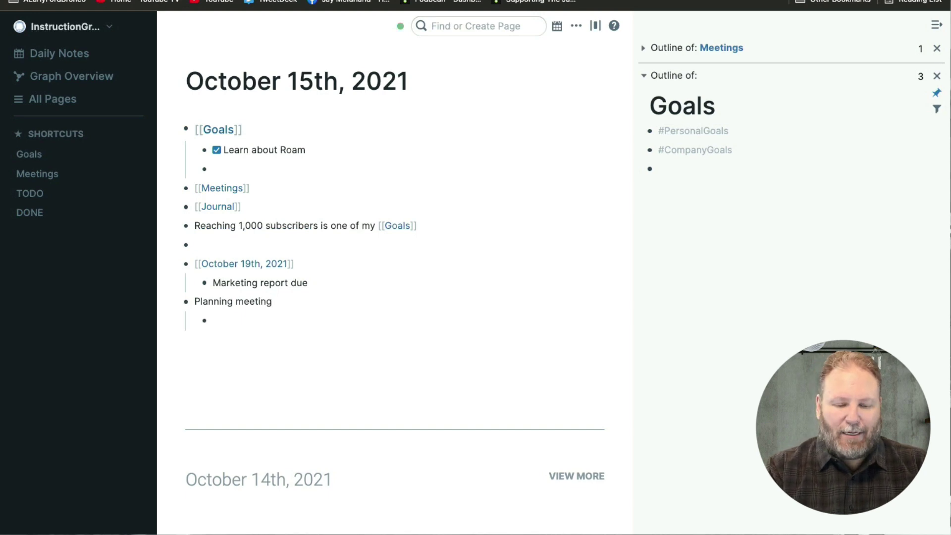
{"action": "type", "text": "Topic 1"}
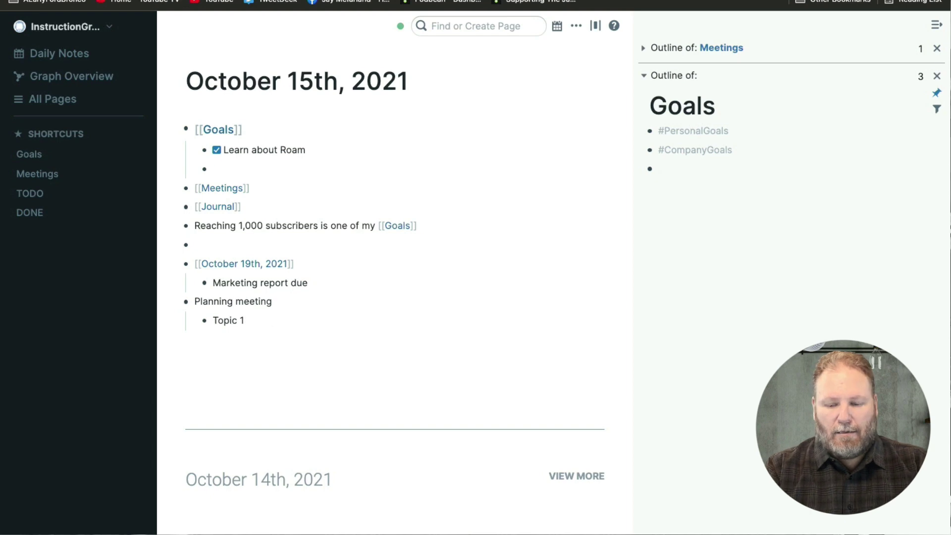
{"action": "key", "text": "Return"}
{"action": "type", "text": "T"}
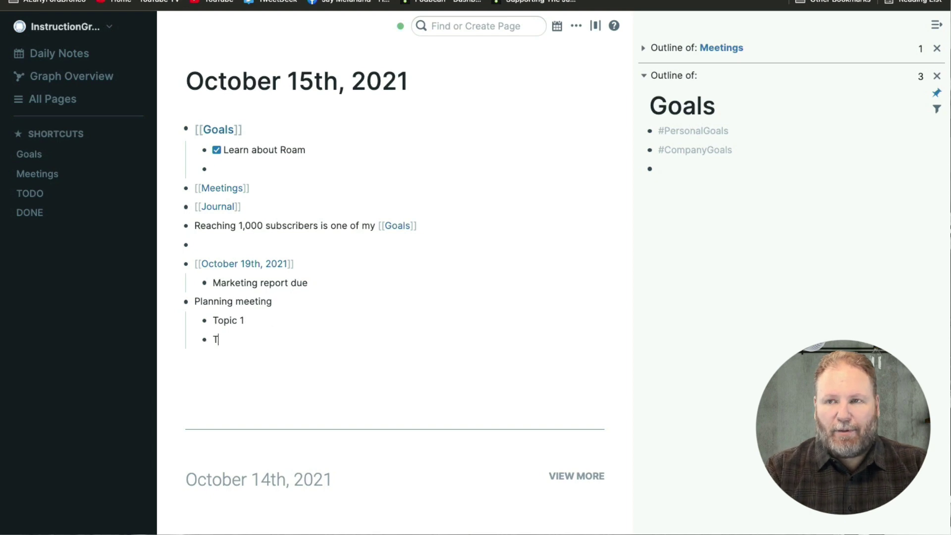
{"action": "type", "text": "opic 2"}
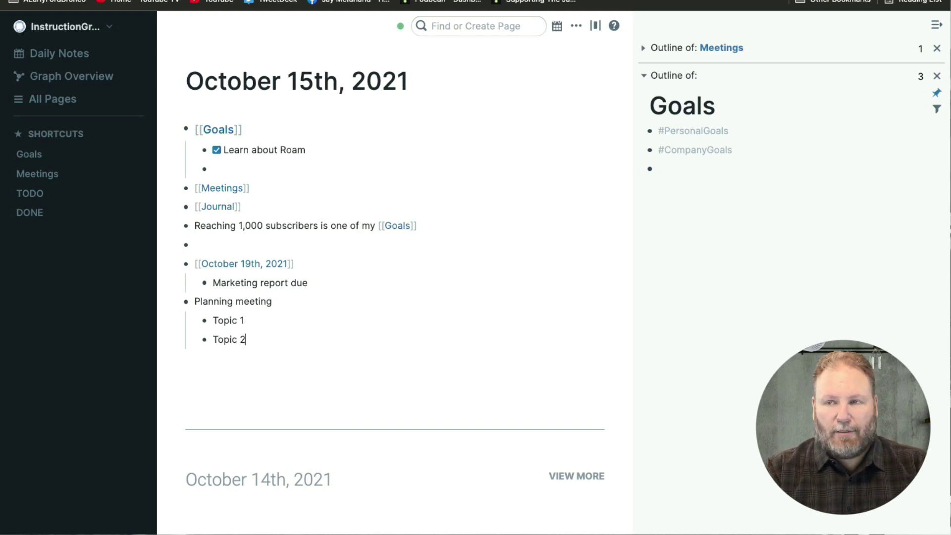
{"action": "key", "text": "Return"}
{"action": "type", "text": "Topic"}
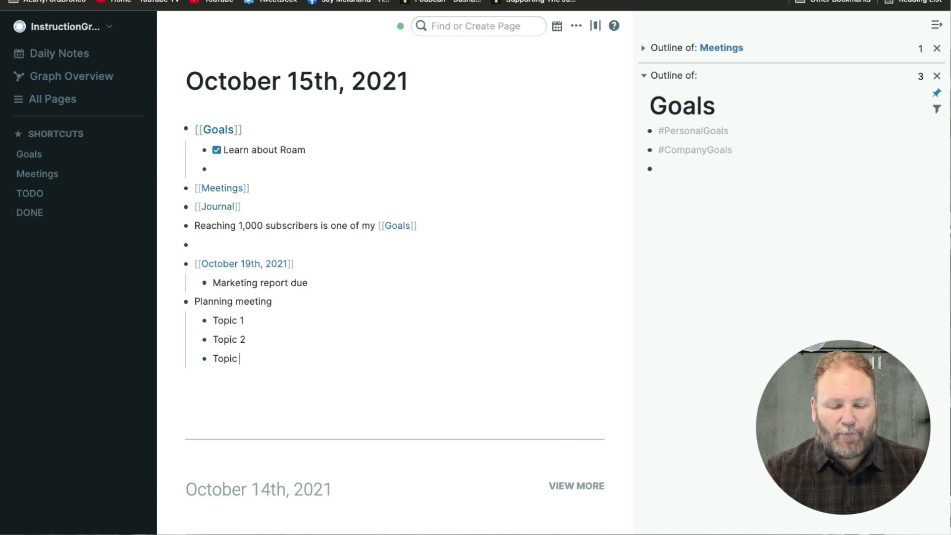
{"action": "type", "text": " 3"}
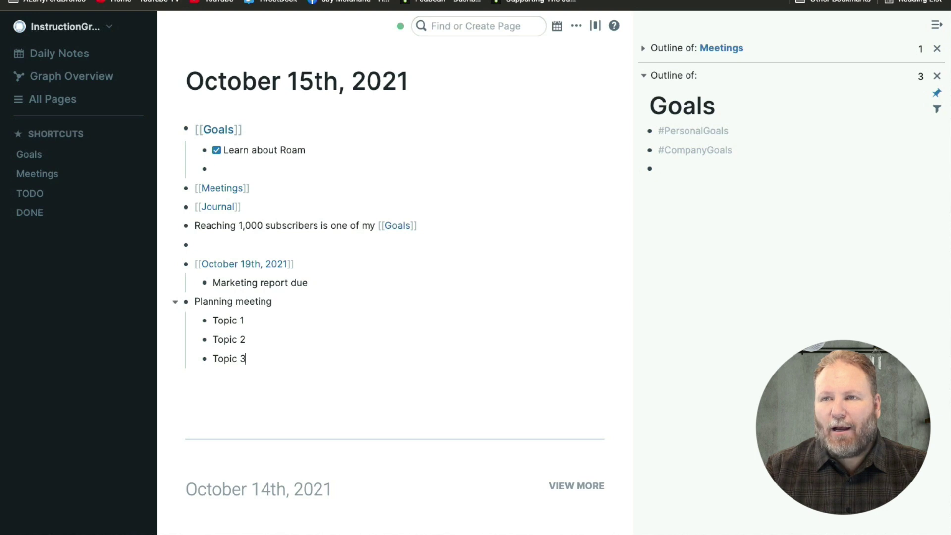
- Collapse and re-expand the Planning meeting block, and copy its block reference
{"action": "left_click", "coordinate": [175, 302]}
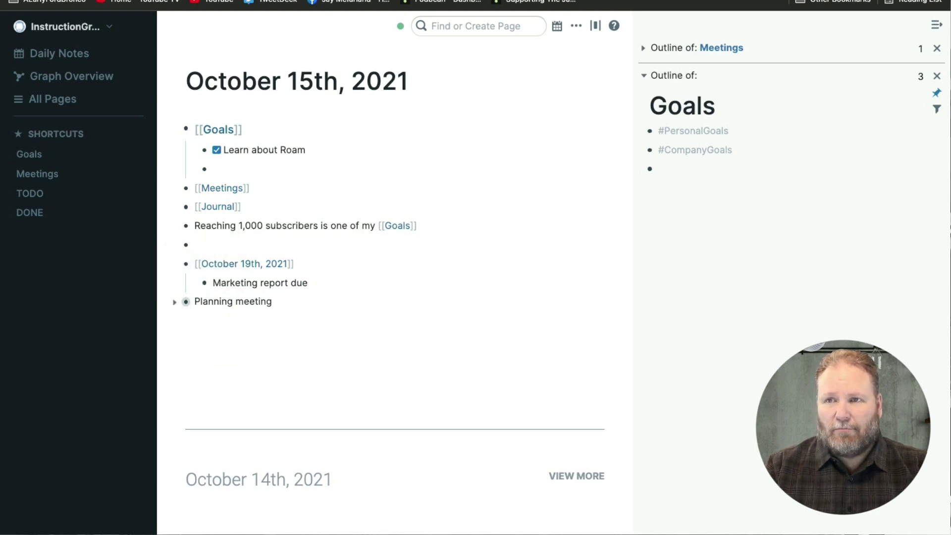
{"action": "left_click", "coordinate": [175, 302]}
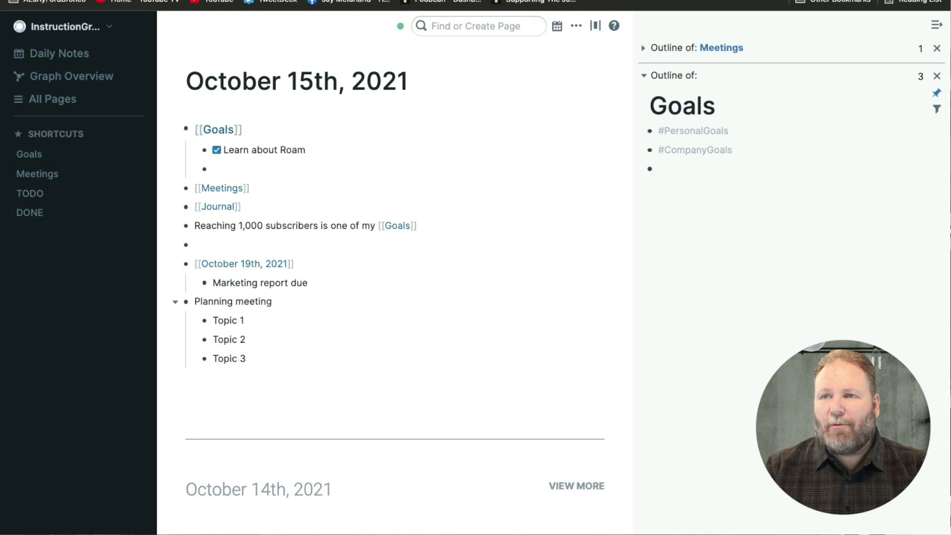
{"action": "left_click", "coordinate": [186, 302]}
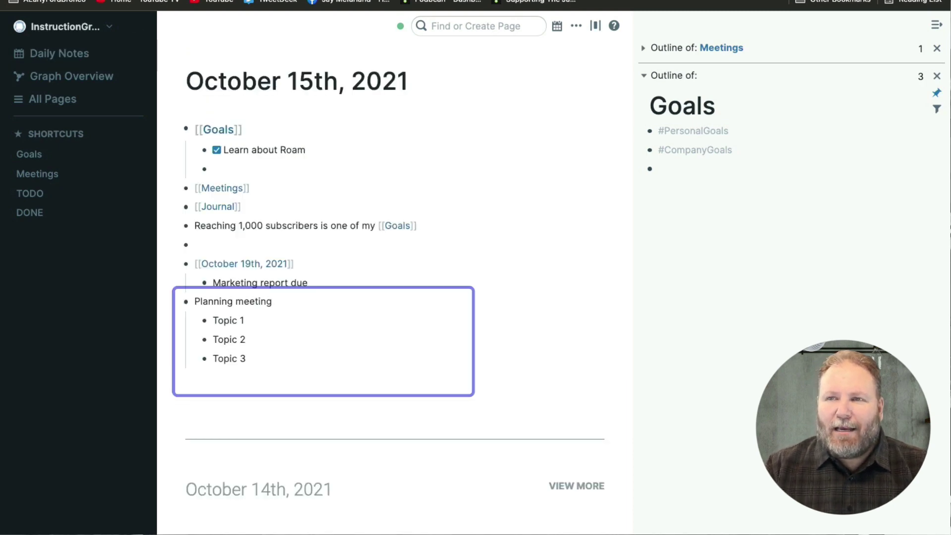
{"action": "right_click", "coordinate": [185, 302]}
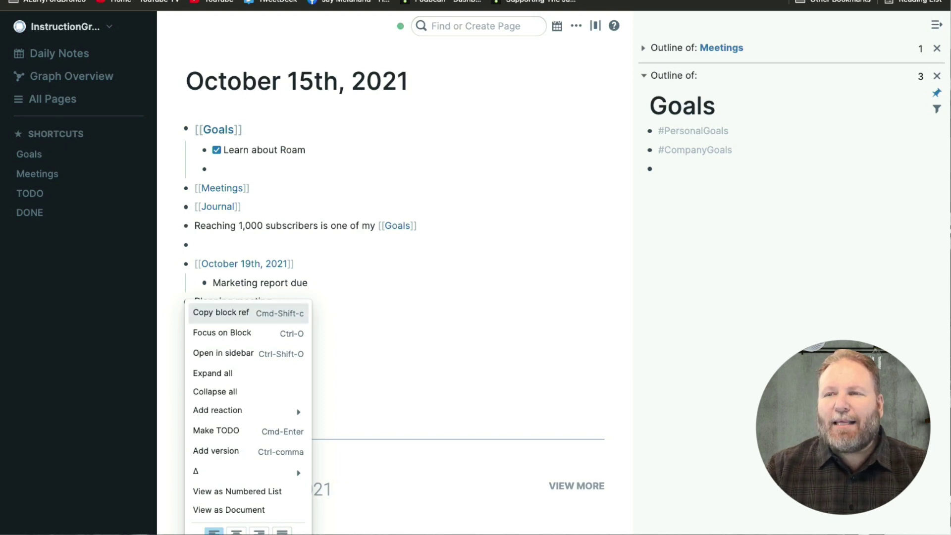
{"action": "key", "text": "Escape"}
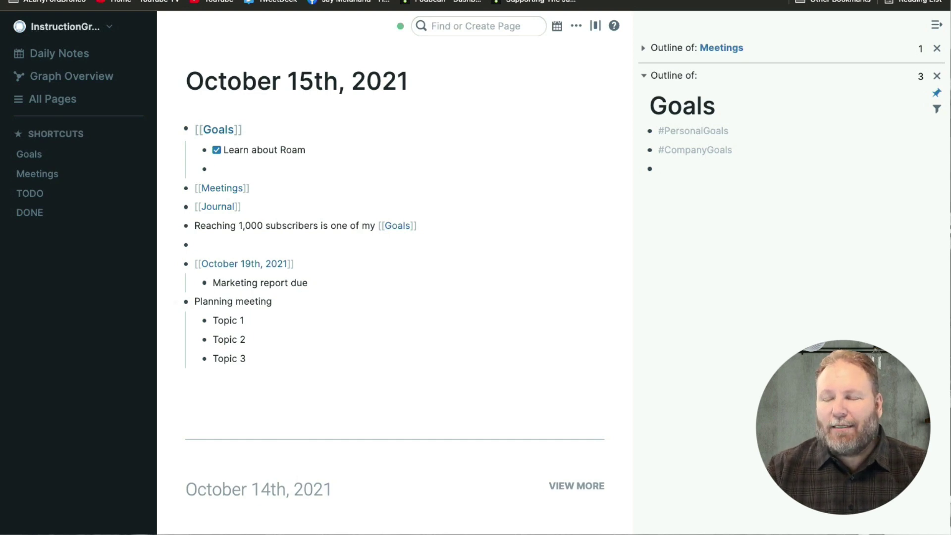
- Go to the October 20th, 2021 daily page and insert a block reference to Planning meeting (Vb5lXmybm), with an empty block below it
{"action": "left_click", "coordinate": [557, 25]}
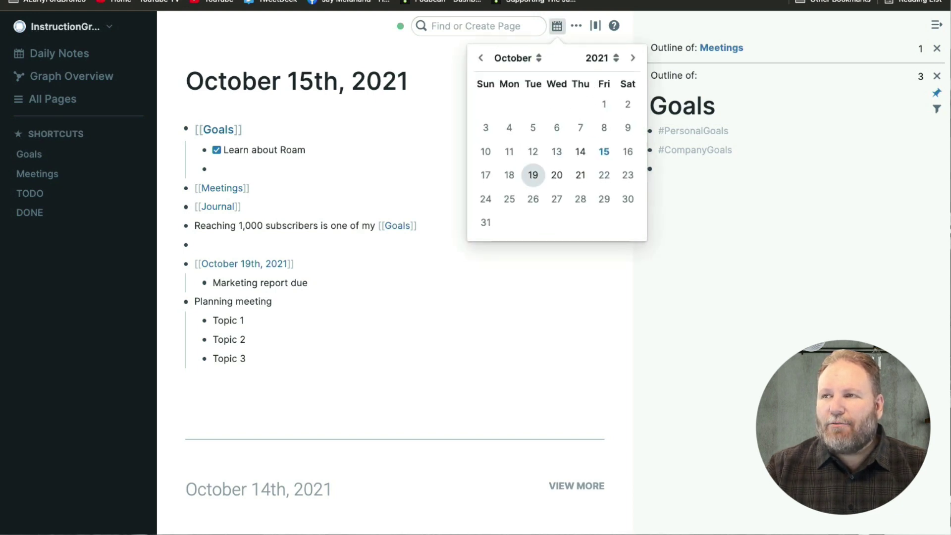
{"action": "left_click", "coordinate": [556, 175]}
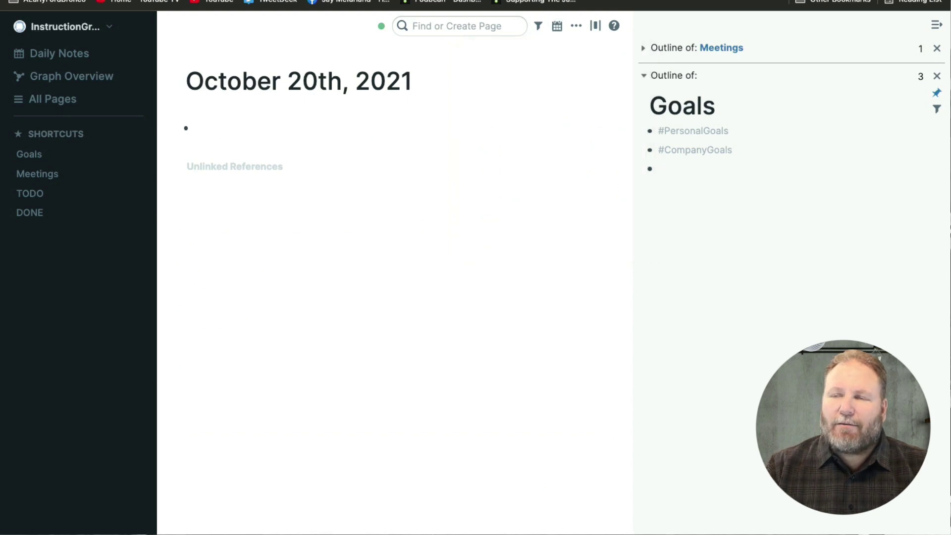
{"action": "type", "text": "/"}
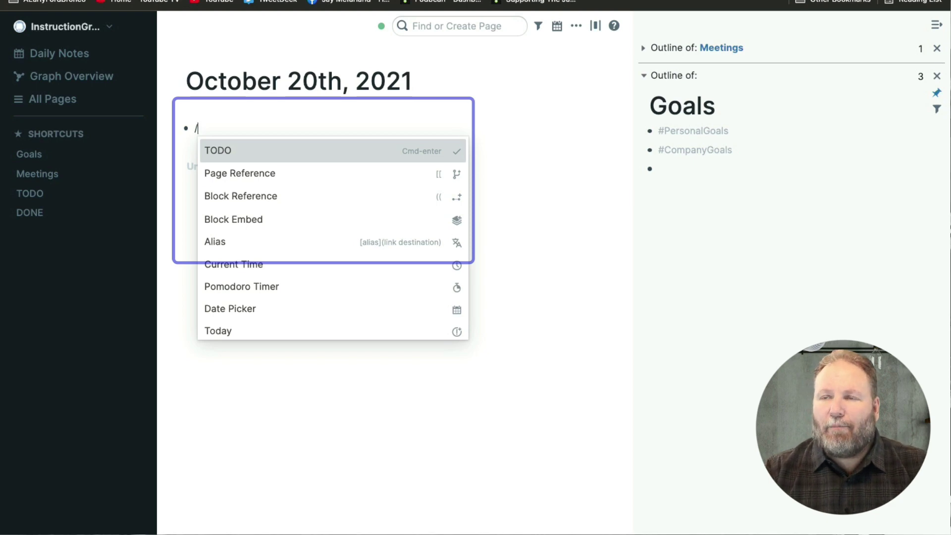
{"action": "key", "text": "Down"}
{"action": "key", "text": "Down"}
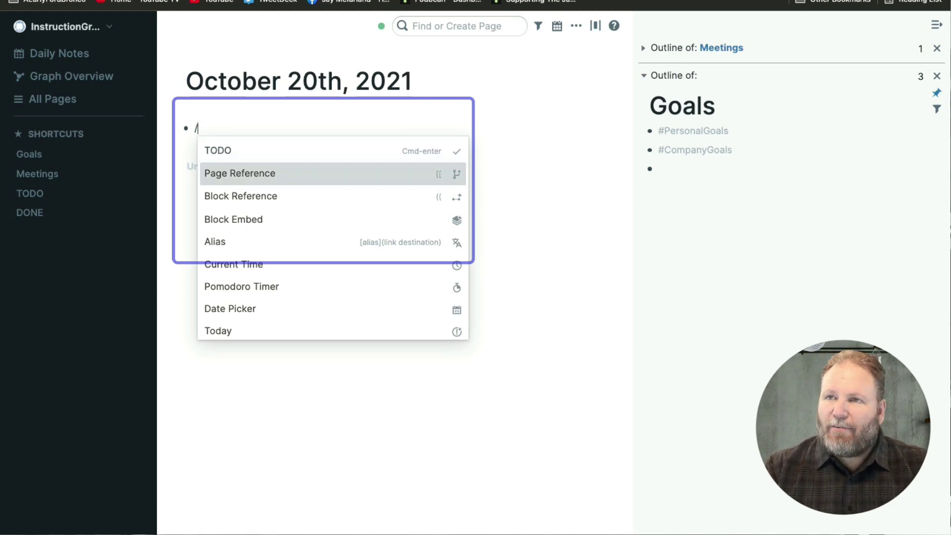
{"action": "key", "text": "Return"}
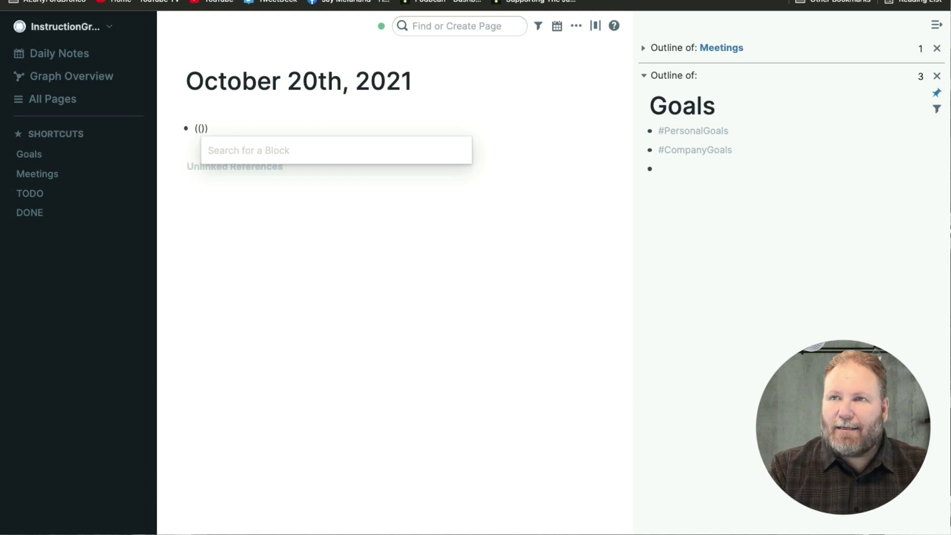
{"action": "type", "text": "Vb5lXmybm"}
{"action": "key", "text": "Return"}
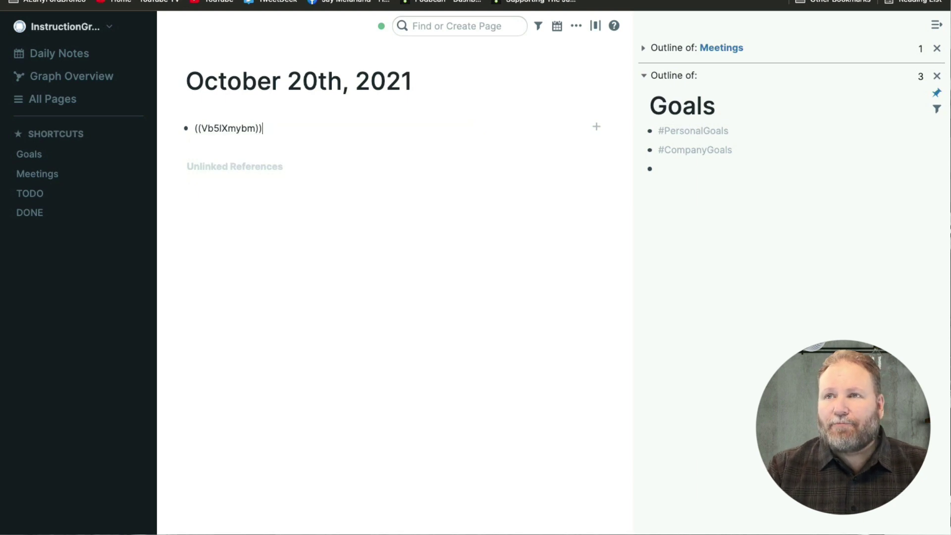
{"action": "key", "text": "Return"}
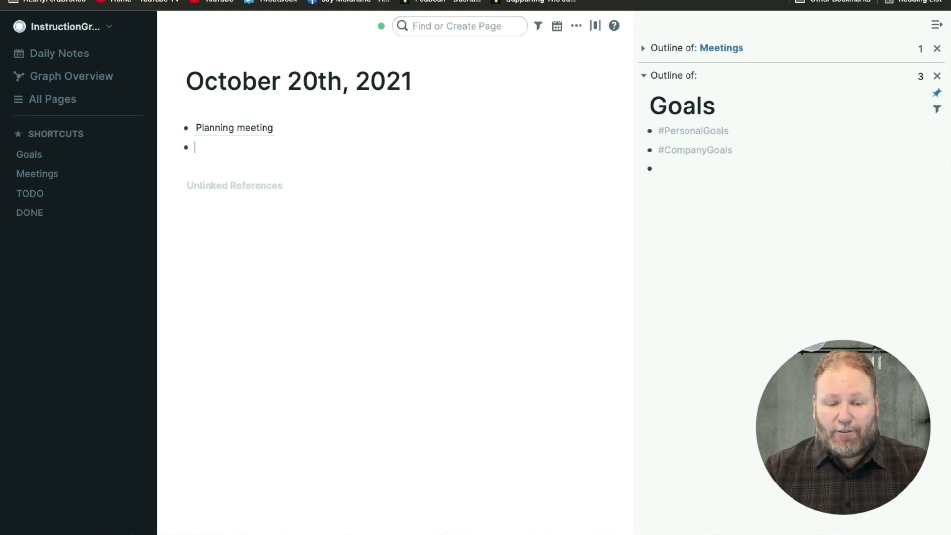
- Paste the copied reference ((Vb5lXmybm)) into the second block of October 20th, 2021 and start another empty block
{"action": "type", "text": "((Vb5lXmybm))"}
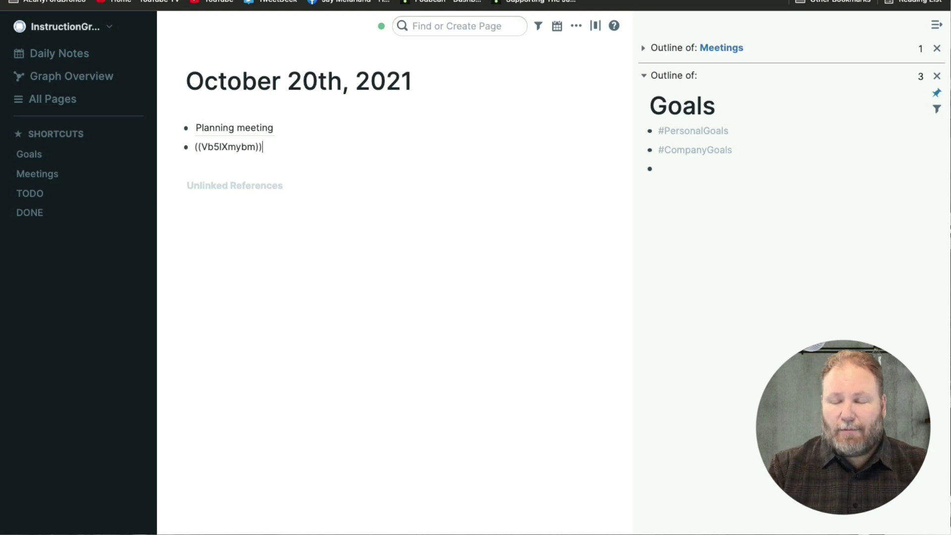
{"action": "key", "text": "Return"}
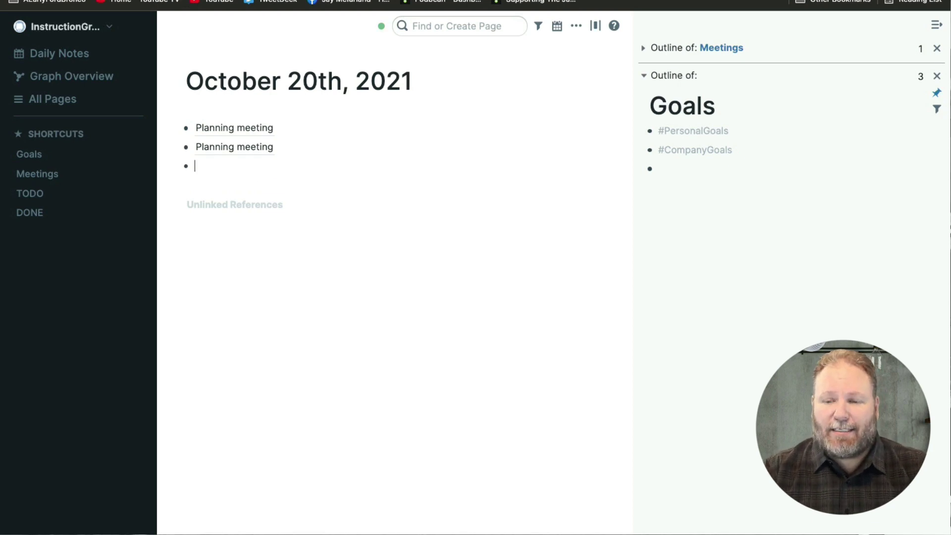
{"action": "type", "text": "/"}
{"action": "key", "text": "BackSpace"}
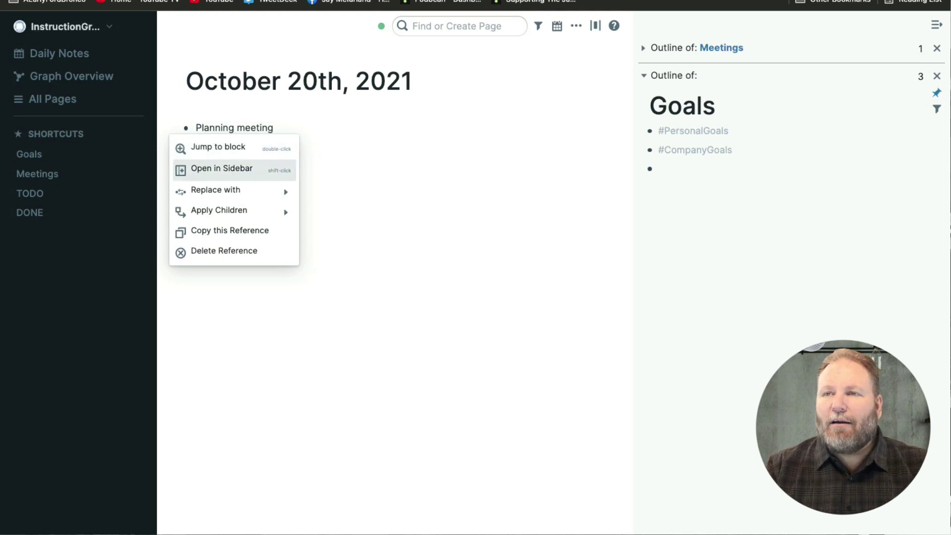
- Examine the "Replace with" and "Apply Children" options available for a Planning meeting block reference
{"action": "mouse_move", "coordinate": [223, 191]}
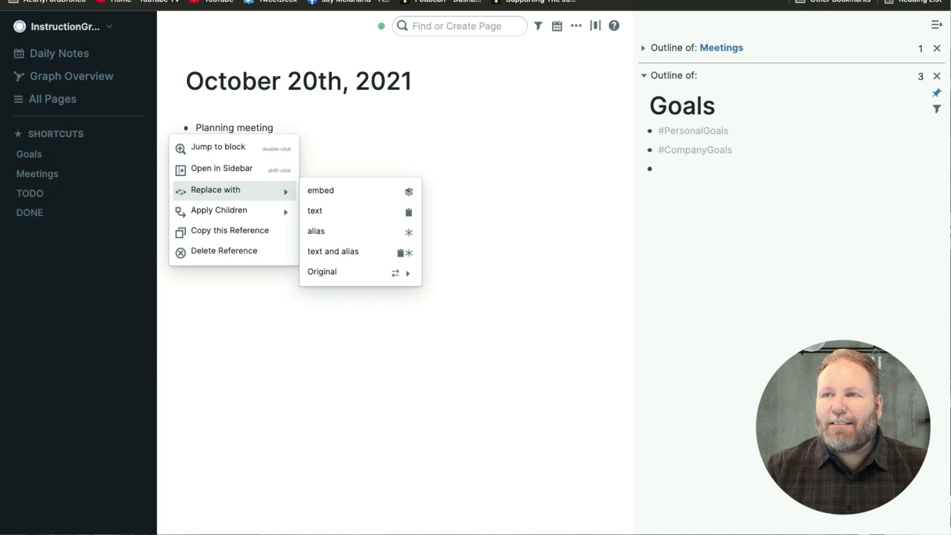
{"action": "mouse_move", "coordinate": [223, 210]}
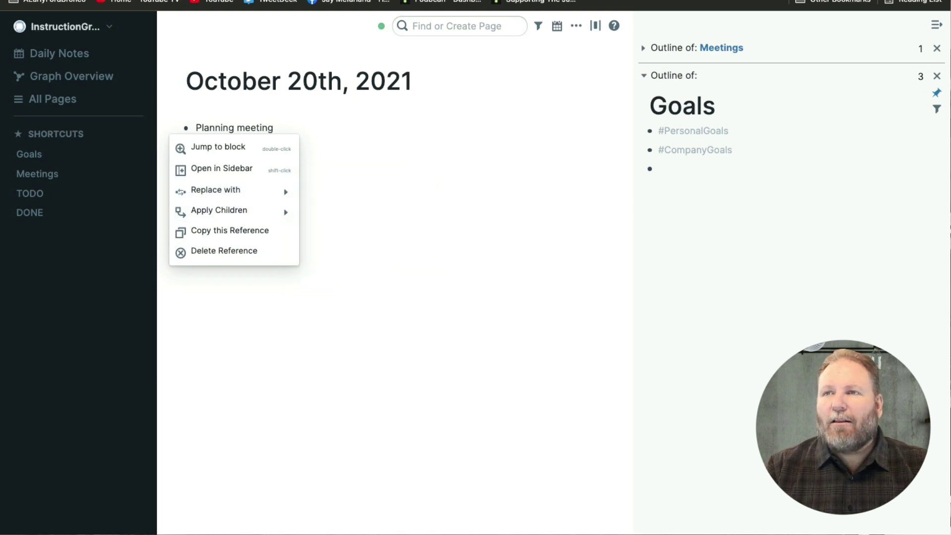
{"action": "left_click", "coordinate": [347, 148]}
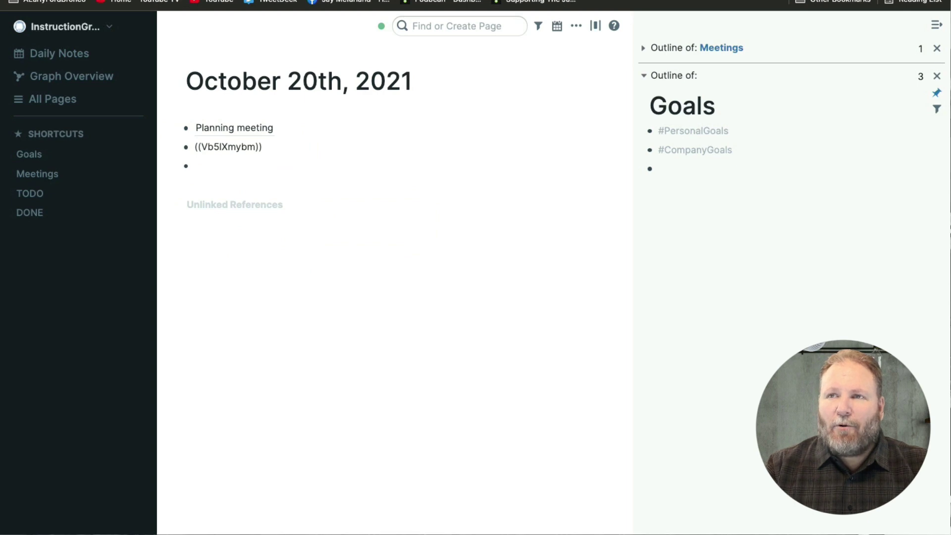
{"action": "left_click", "coordinate": [195, 166]}
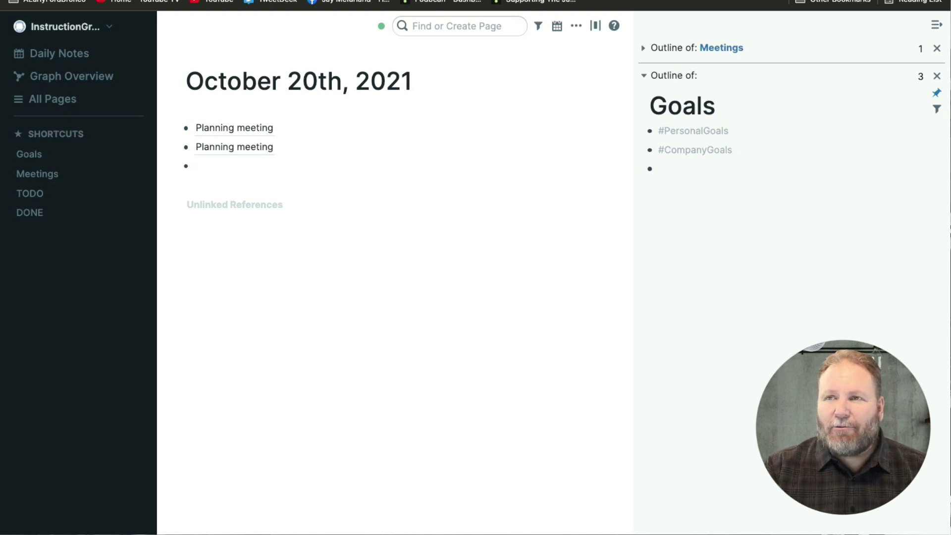
- Insert a block embed of ((Vb5lXmybm)) in the third block of October 20th, 2021, with an empty block below it
{"action": "type", "text": "/"}
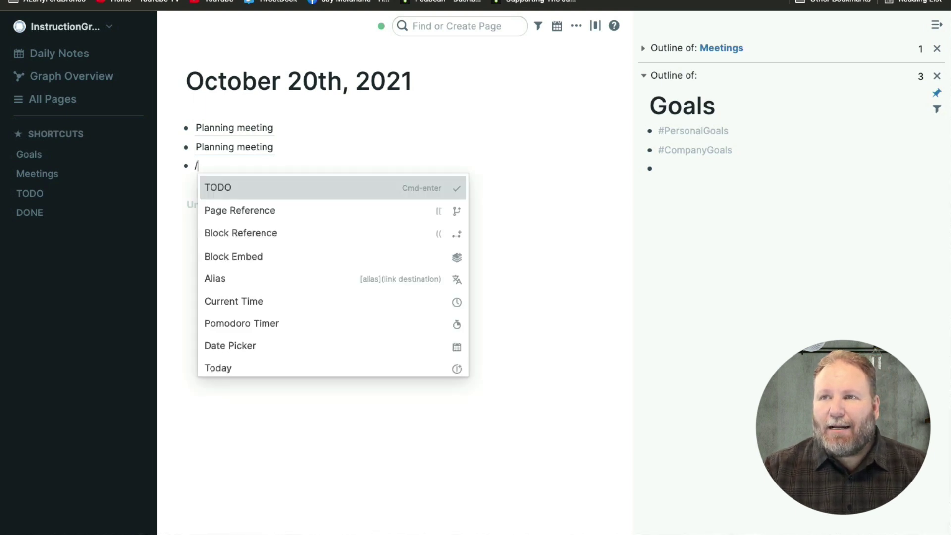
{"action": "key", "text": "Down"}
{"action": "key", "text": "Down"}
{"action": "key", "text": "Down"}
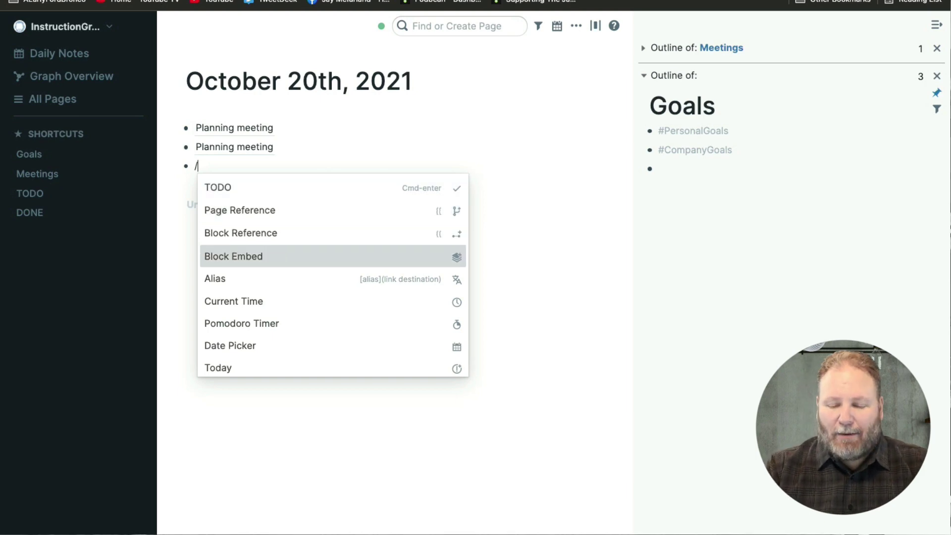
{"action": "key", "text": "Return"}
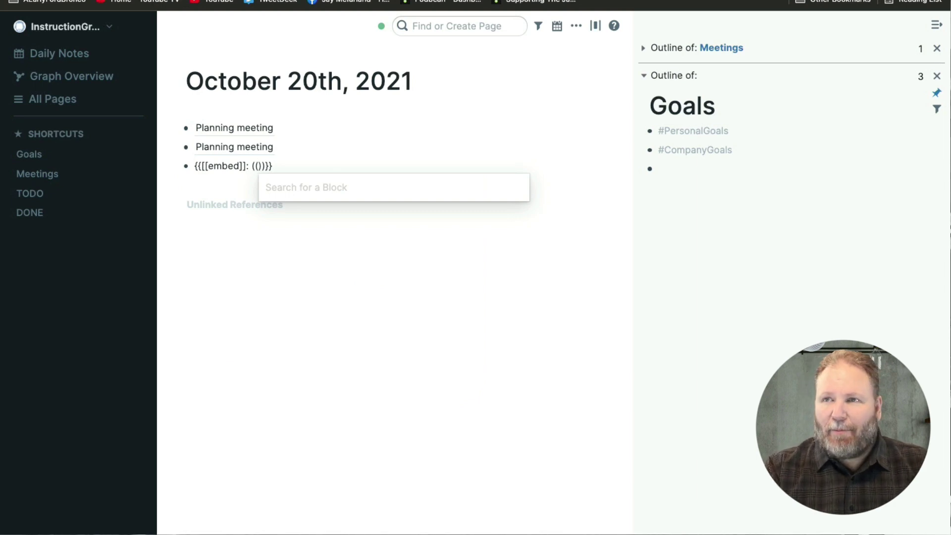
{"action": "type", "text": "((Vb5IXmybm))"}
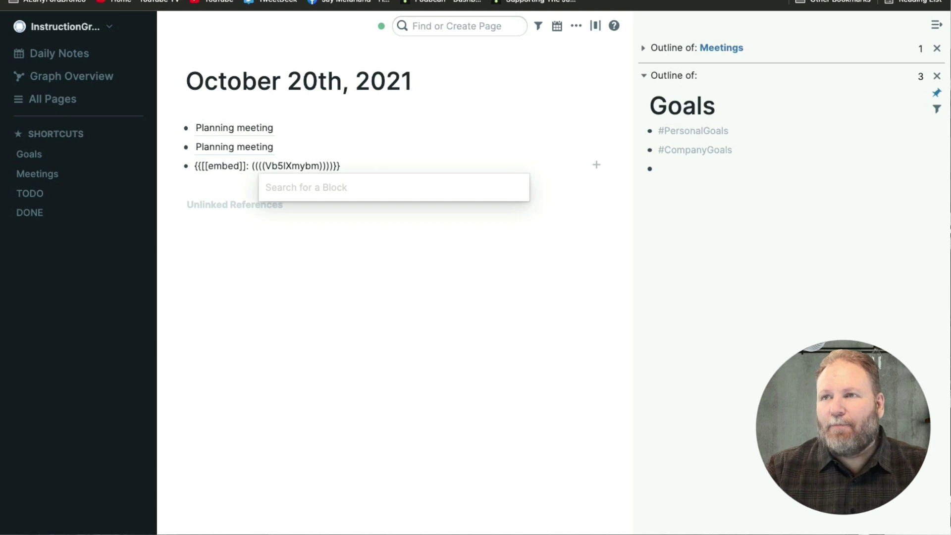
{"action": "key", "text": "End"}
{"action": "key", "text": "Return"}
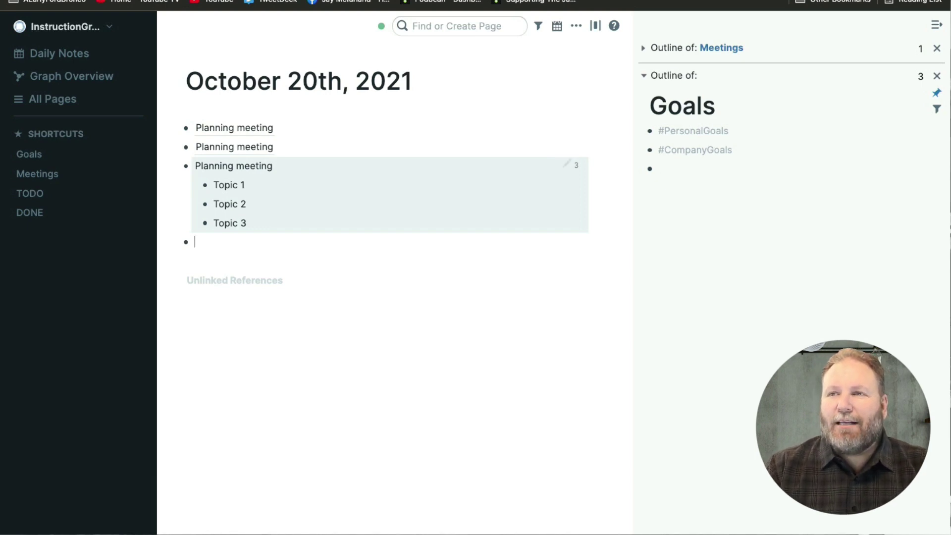
- Add a "Topic 4" bullet below Topic 3 inside the embedded Planning meeting
{"action": "left_click", "coordinate": [247, 224]}
{"action": "key", "text": "Return"}
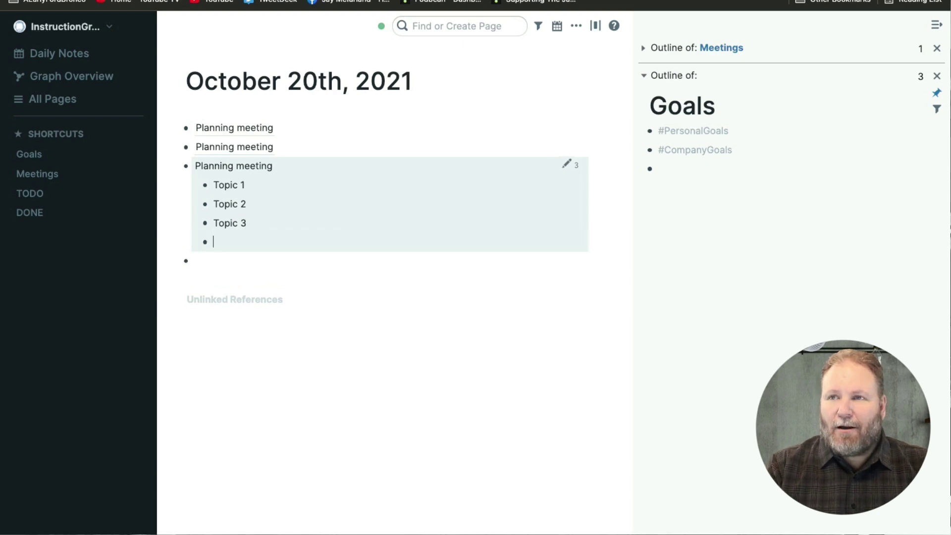
{"action": "type", "text": "Topi"}
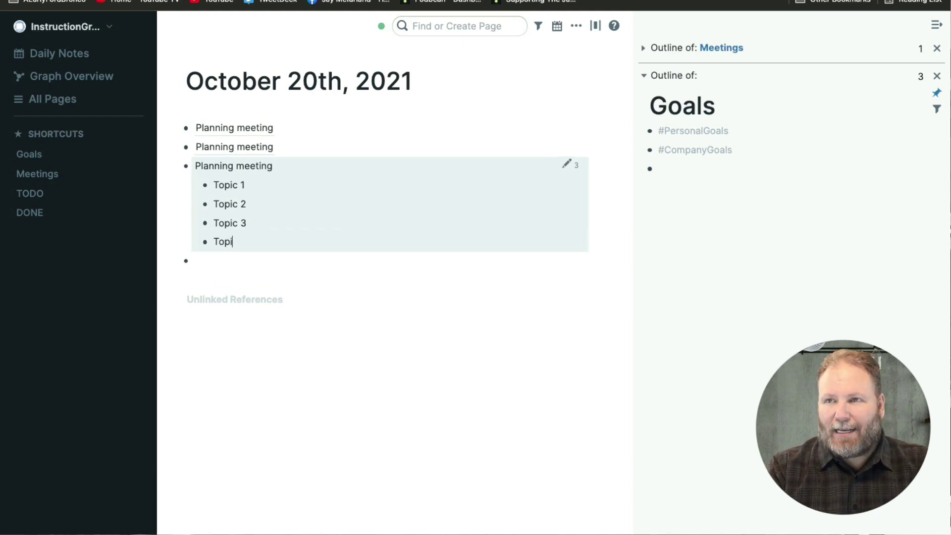
{"action": "type", "text": "c"}
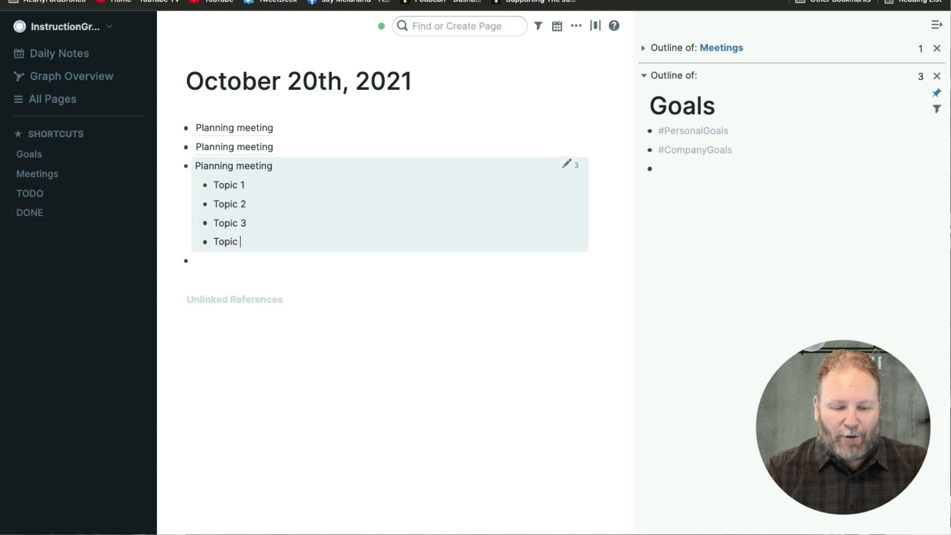
{"action": "type", "text": " 4"}
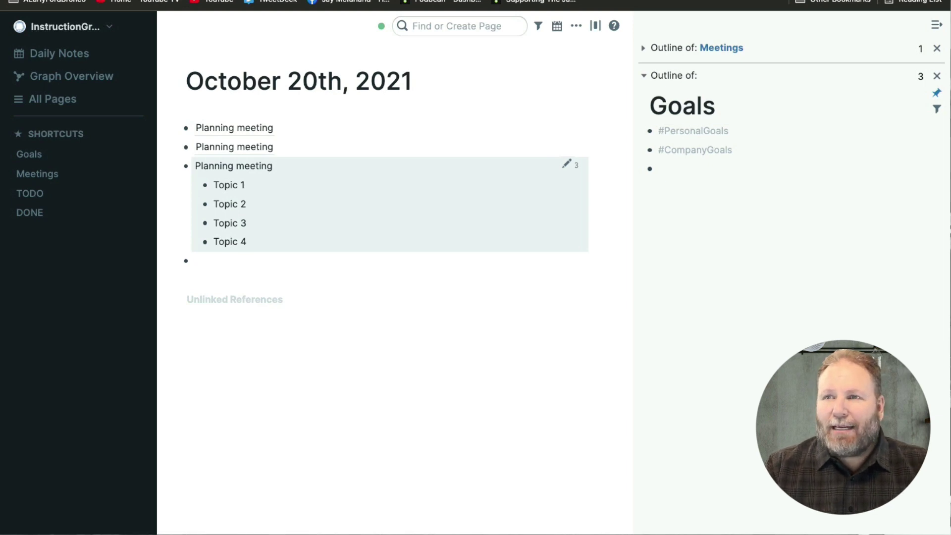
{"action": "left_click", "coordinate": [195, 260]}
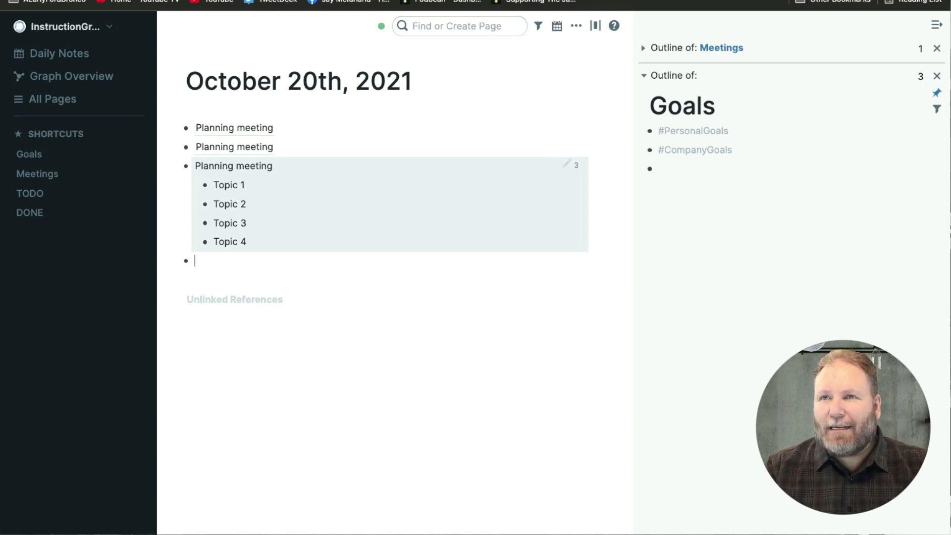
- Check the original Planning meeting in Daily Notes, and search for "plann" to open that block with its linked references
{"action": "left_click", "coordinate": [60, 53]}
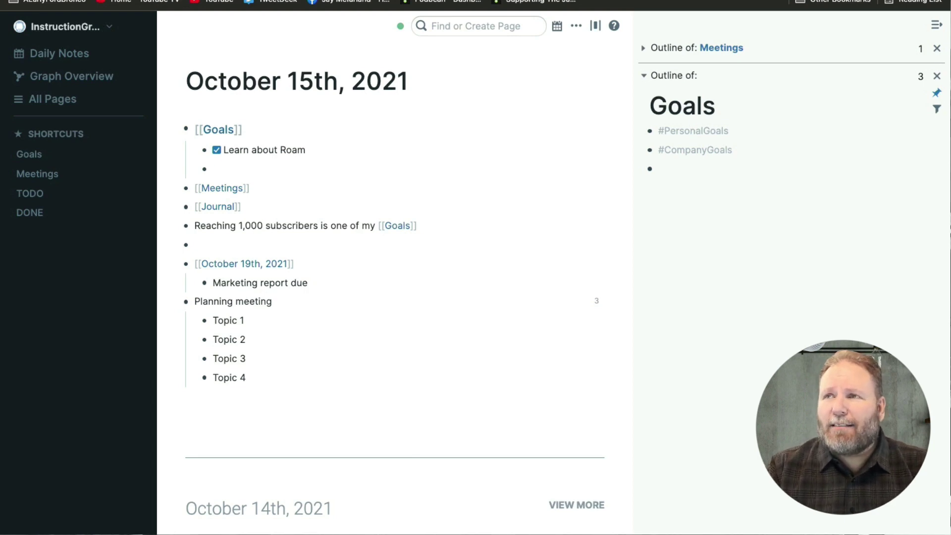
{"action": "key", "text": "super+u"}
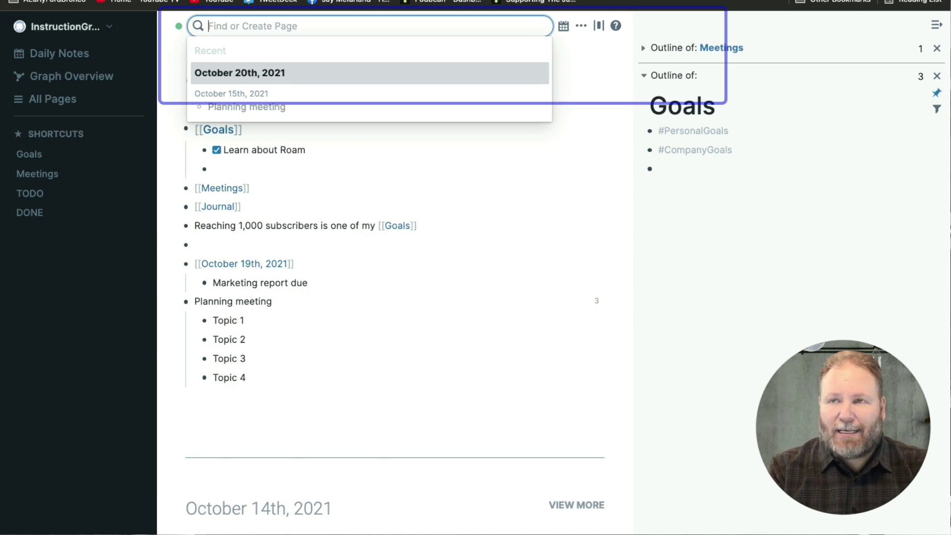
{"action": "type", "text": "plann"}
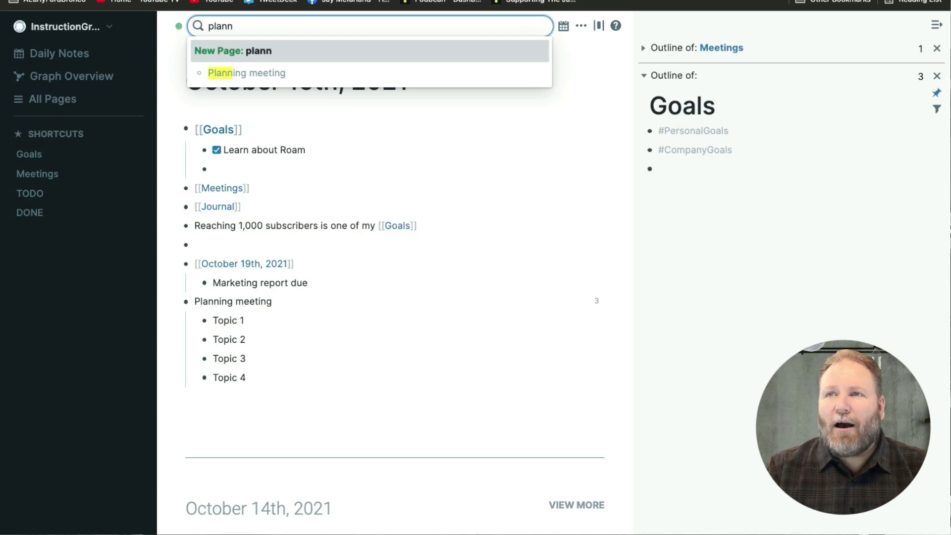
{"action": "key", "text": "Down"}
{"action": "key", "text": "Return"}
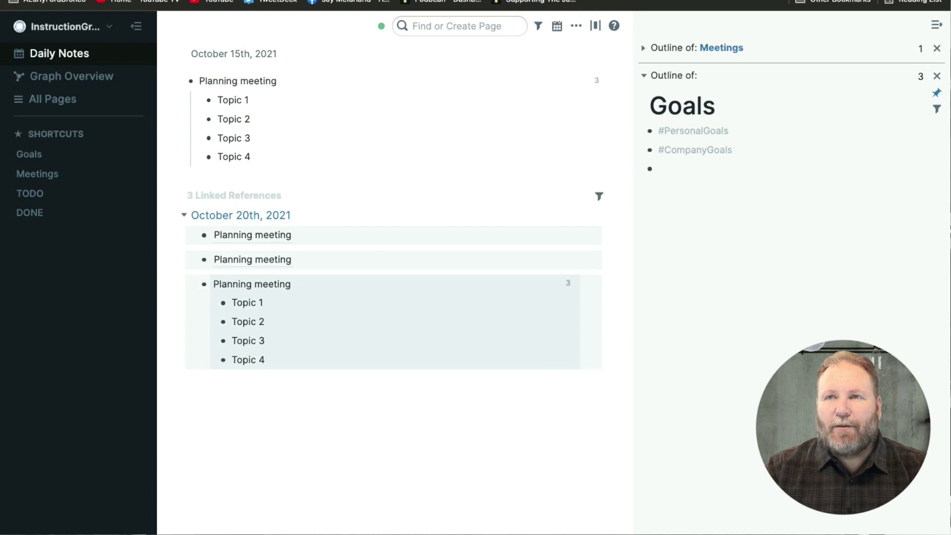
- In the October 15th, 2021 daily note, move Topic 3 above Topic 2 and place the Planning meeting block directly below Meetings
{"action": "left_click", "coordinate": [52, 53]}
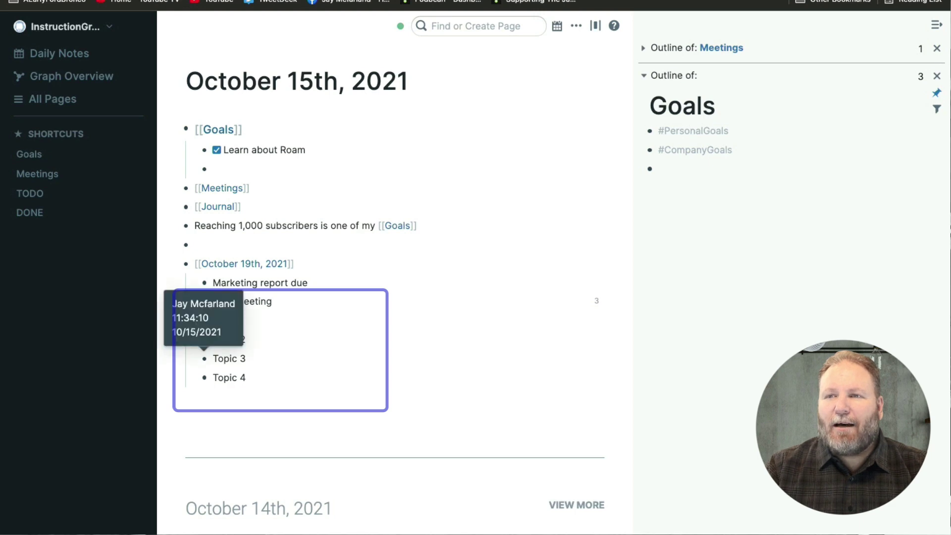
{"action": "left_click_drag", "start_coordinate": [204, 359], "coordinate": [204, 330]}
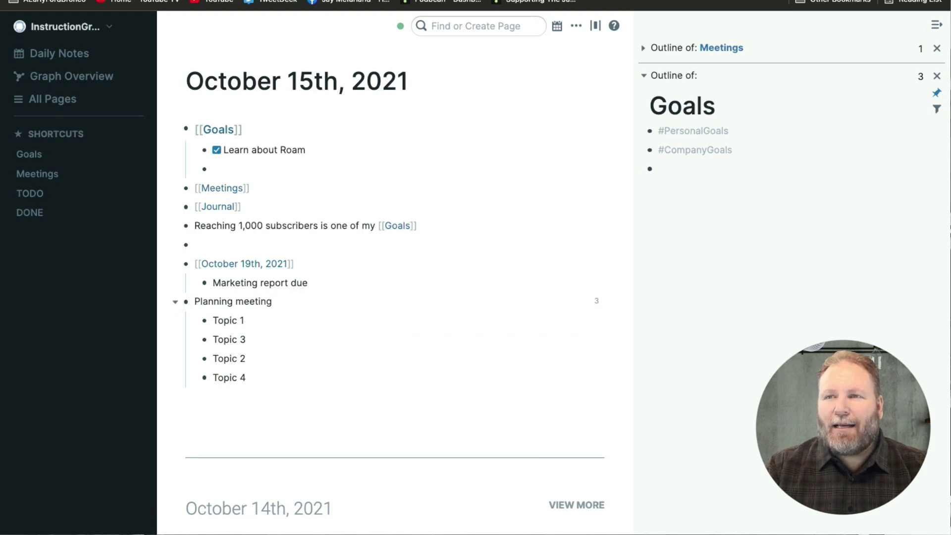
{"action": "mouse_move", "coordinate": [186, 301]}
{"action": "left_click_drag", "start_coordinate": [186, 301], "coordinate": [188, 196]}
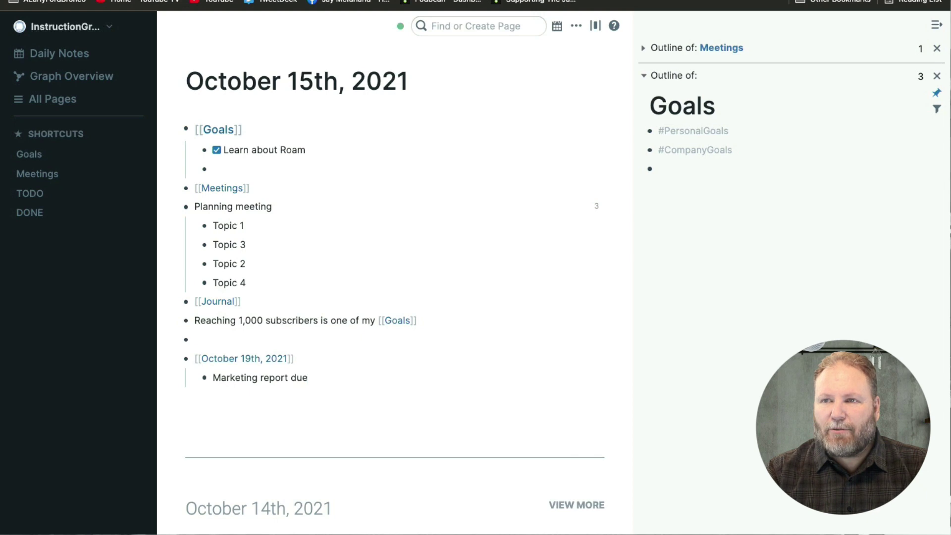
- Add a top-level block below "Marketing report due" with the current time and "Took a break", followed by an empty block
{"action": "key", "text": "Return"}
{"action": "key", "text": "shift+Tab"}
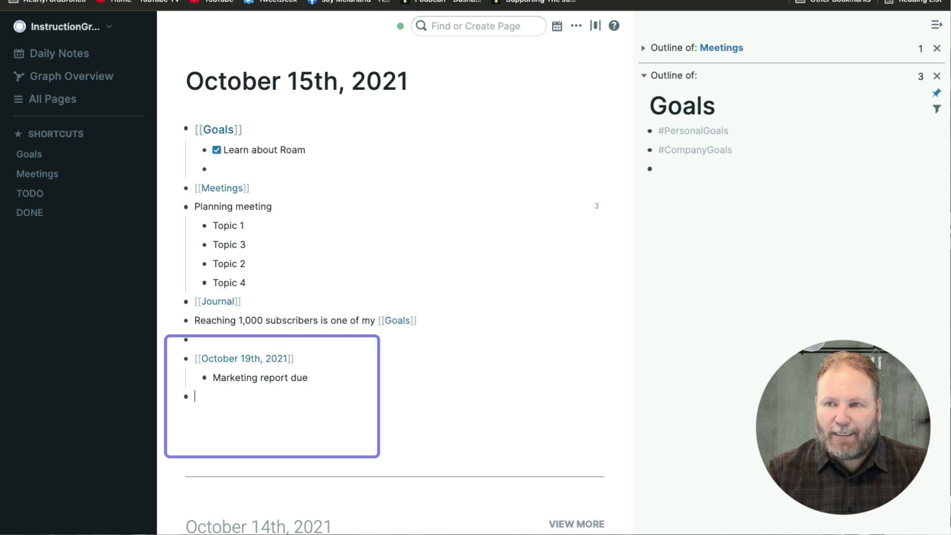
{"action": "type", "text": "/"}
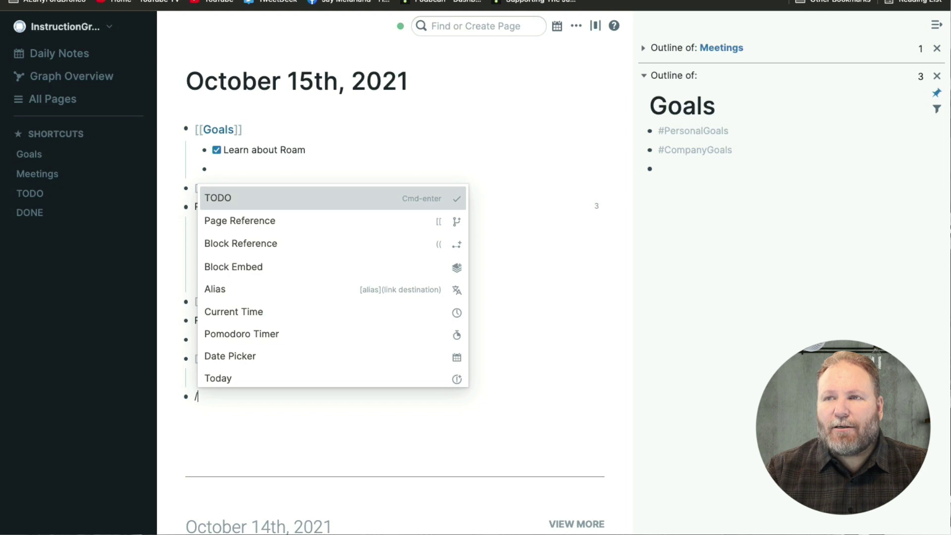
{"action": "type", "text": "cur"}
{"action": "key", "text": "Return"}
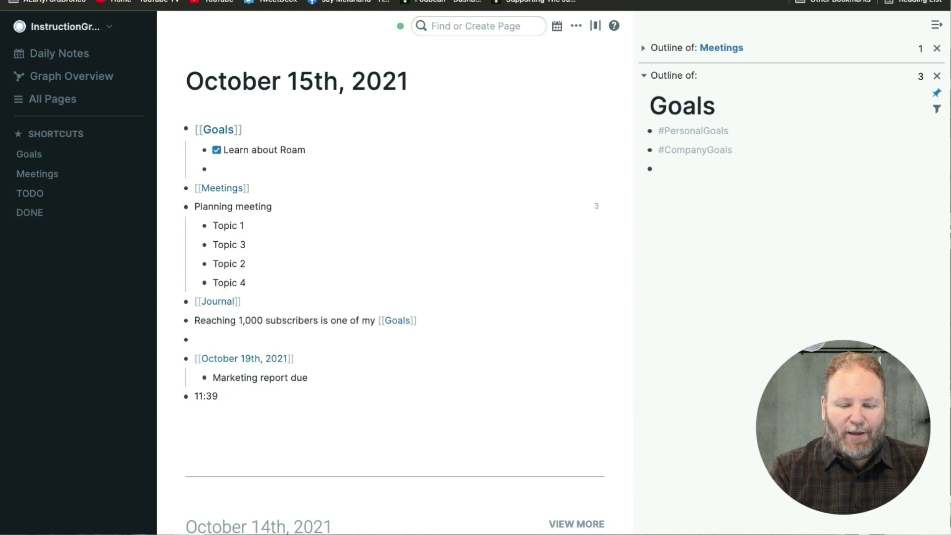
{"action": "type", "text": "T"}
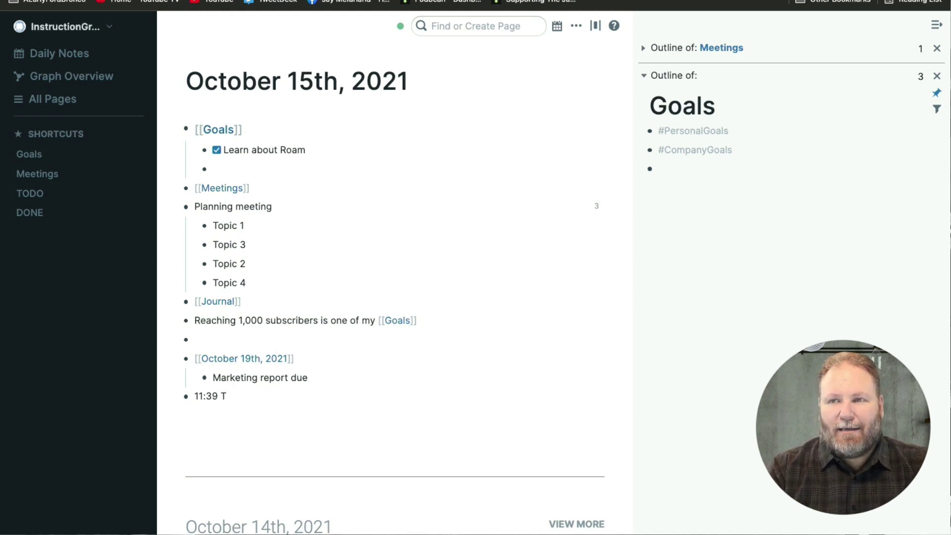
{"action": "type", "text": "ook a brea"}
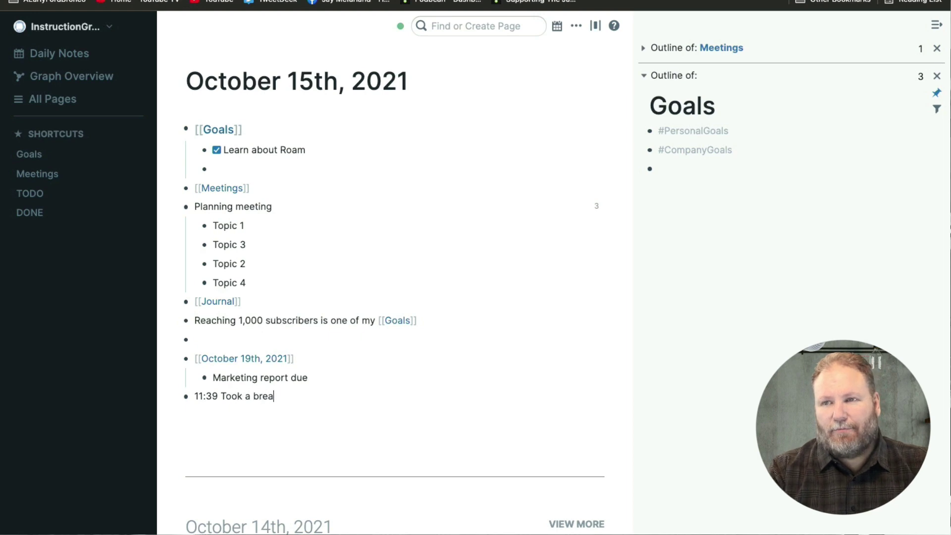
{"action": "type", "text": "k"}
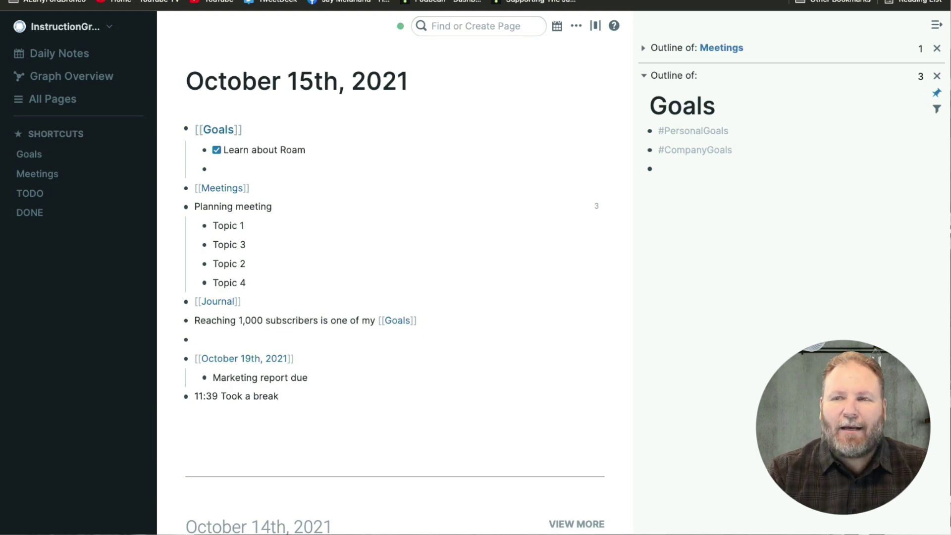
{"action": "key", "text": "Return"}
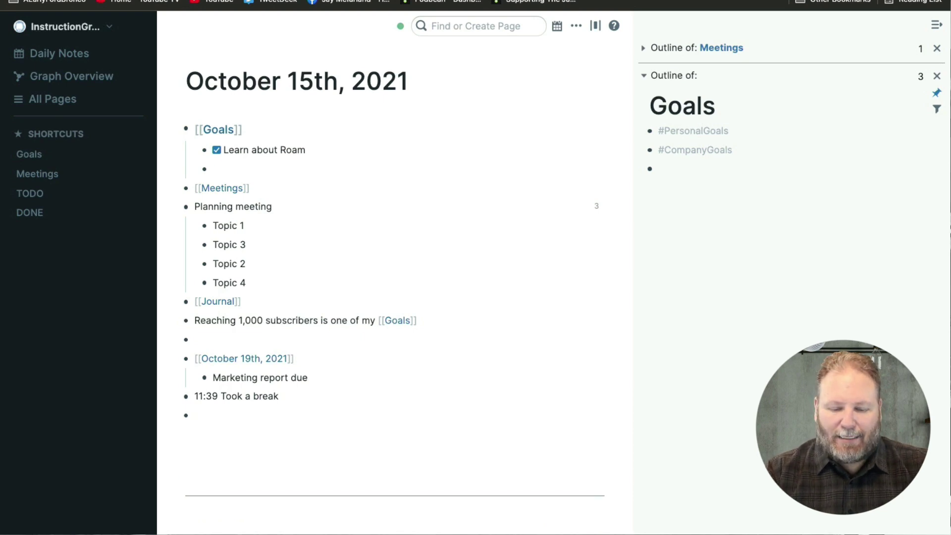
- Examine the slash commands available in the new block, from TODO and date options to formatting, code, calculator and file upload
{"action": "type", "text": "/"}
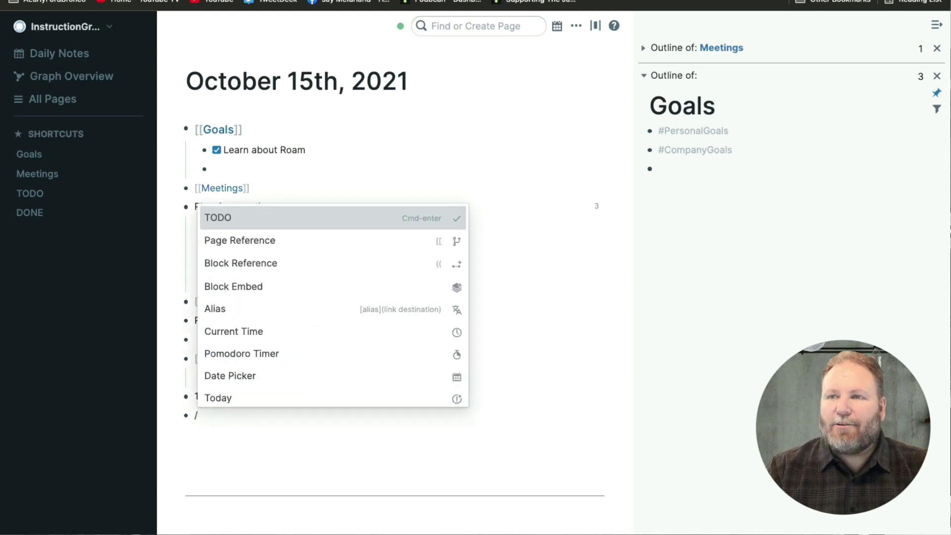
{"action": "scroll", "coordinate": [333, 304], "scroll_direction": "down", "scroll_amount": 3}
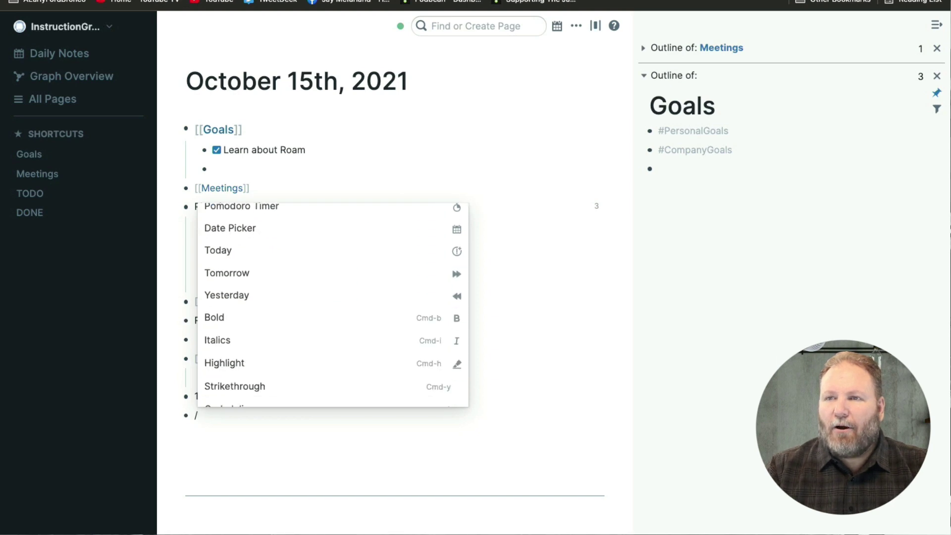
{"action": "scroll", "coordinate": [333, 305], "scroll_direction": "up", "scroll_amount": 3}
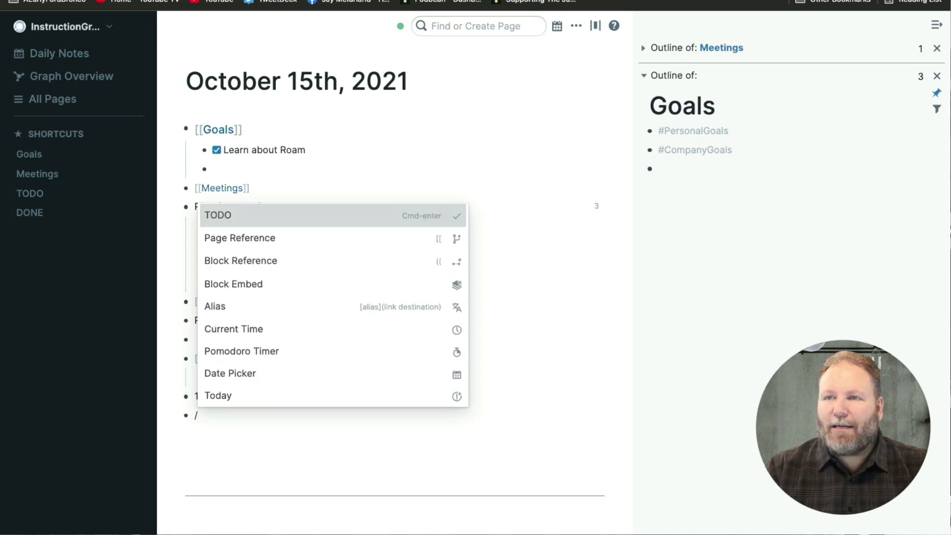
{"action": "scroll", "coordinate": [333, 305], "scroll_direction": "down", "scroll_amount": 3}
{"action": "scroll", "coordinate": [333, 305], "scroll_direction": "down", "scroll_amount": 3}
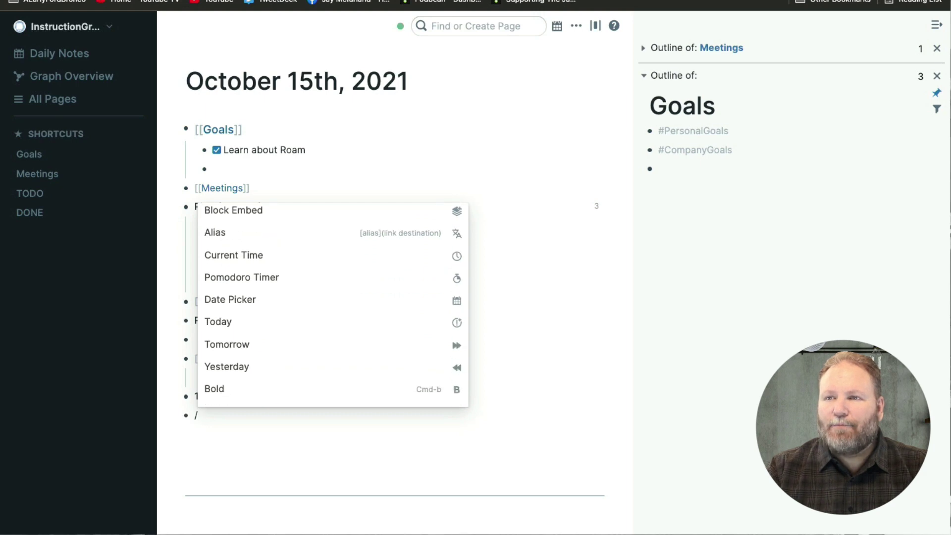
{"action": "scroll", "coordinate": [333, 305], "scroll_direction": "up", "scroll_amount": 3}
{"action": "scroll", "coordinate": [333, 305], "scroll_direction": "down", "scroll_amount": 10}
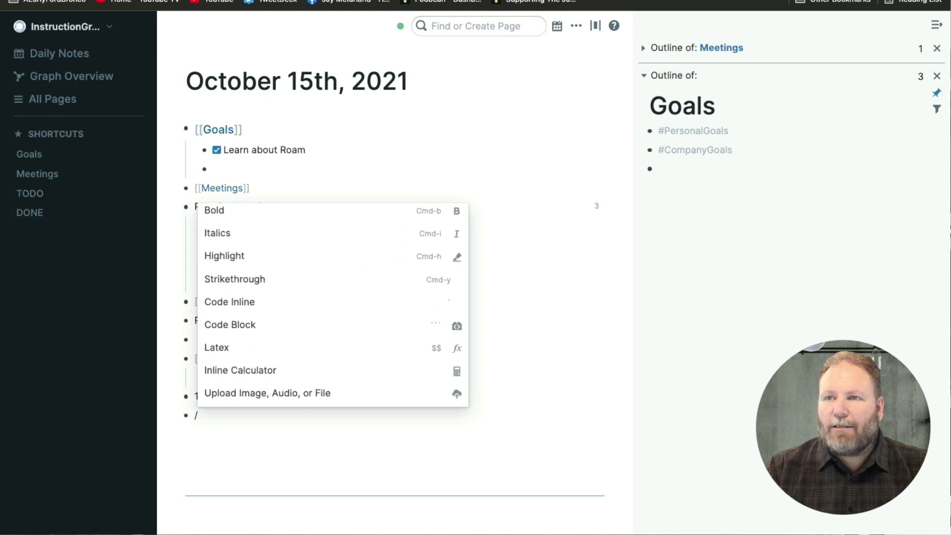
{"action": "scroll", "coordinate": [333, 305], "scroll_direction": "up", "scroll_amount": 3}
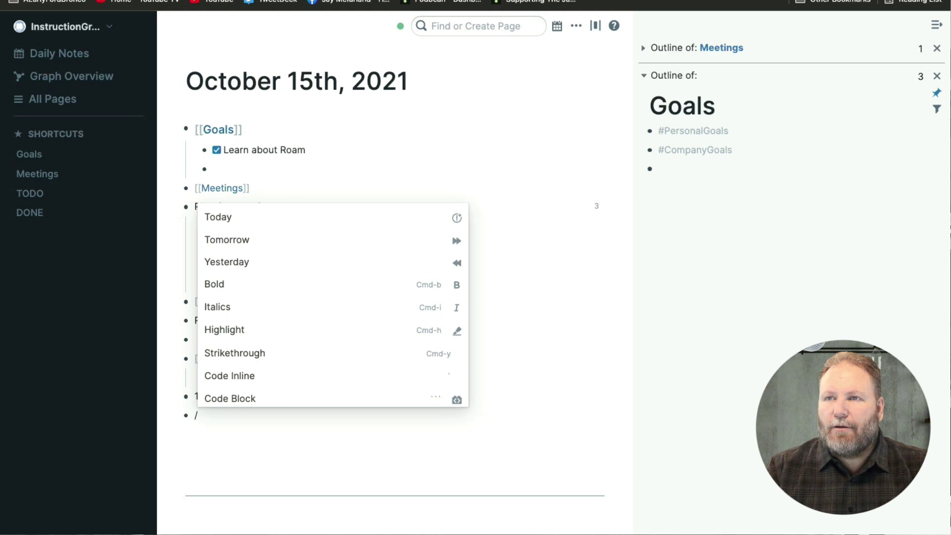
{"action": "scroll", "coordinate": [333, 305], "scroll_direction": "up", "scroll_amount": 5}
{"action": "scroll", "coordinate": [333, 305], "scroll_direction": "down", "scroll_amount": 4}
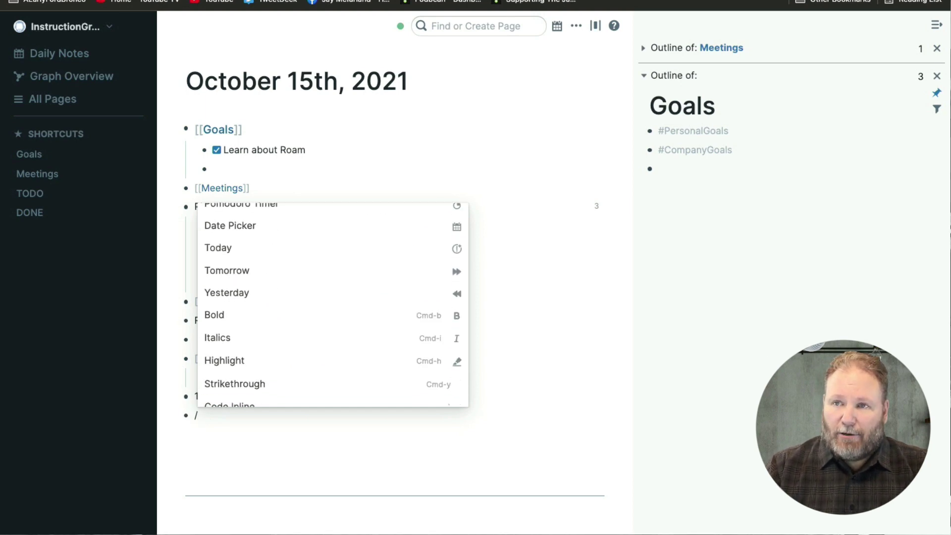
{"action": "scroll", "coordinate": [333, 305], "scroll_direction": "down", "scroll_amount": 1}
{"action": "scroll", "coordinate": [333, 304], "scroll_direction": "down", "scroll_amount": 2}
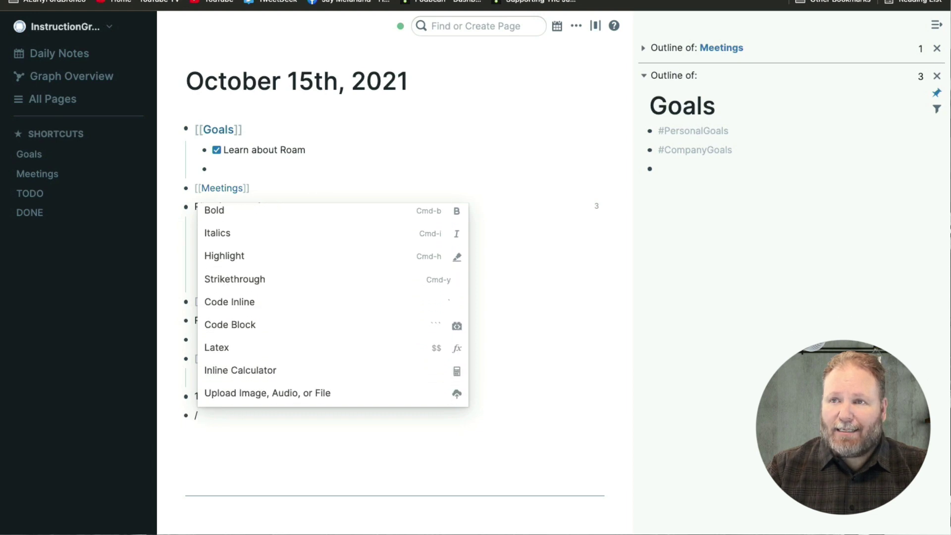
{"action": "scroll", "coordinate": [333, 305], "scroll_direction": "up", "scroll_amount": 6}
{"action": "scroll", "coordinate": [333, 304], "scroll_direction": "down", "scroll_amount": 5}
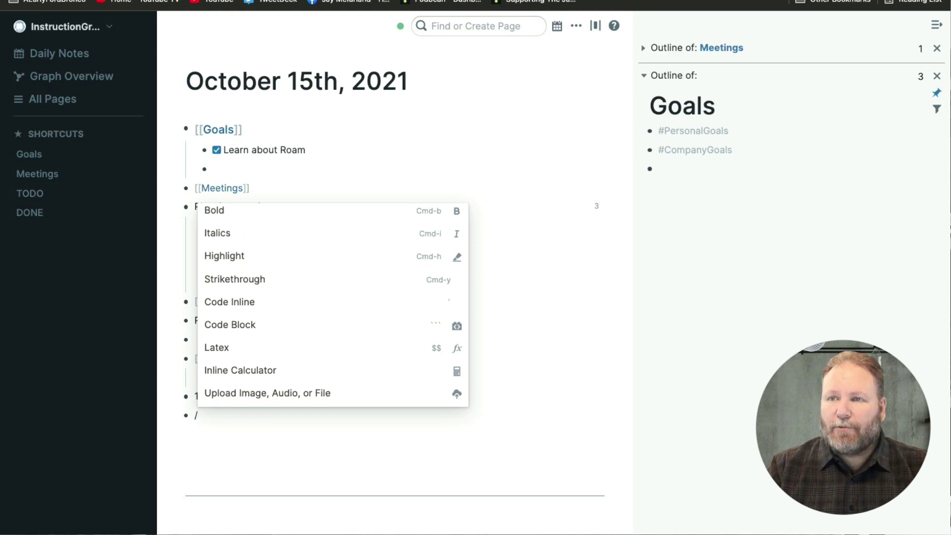
{"action": "scroll", "coordinate": [333, 305], "scroll_direction": "up", "scroll_amount": 5}
{"action": "scroll", "coordinate": [333, 305], "scroll_direction": "down", "scroll_amount": 5}
{"action": "scroll", "coordinate": [333, 305], "scroll_direction": "up", "scroll_amount": 3}
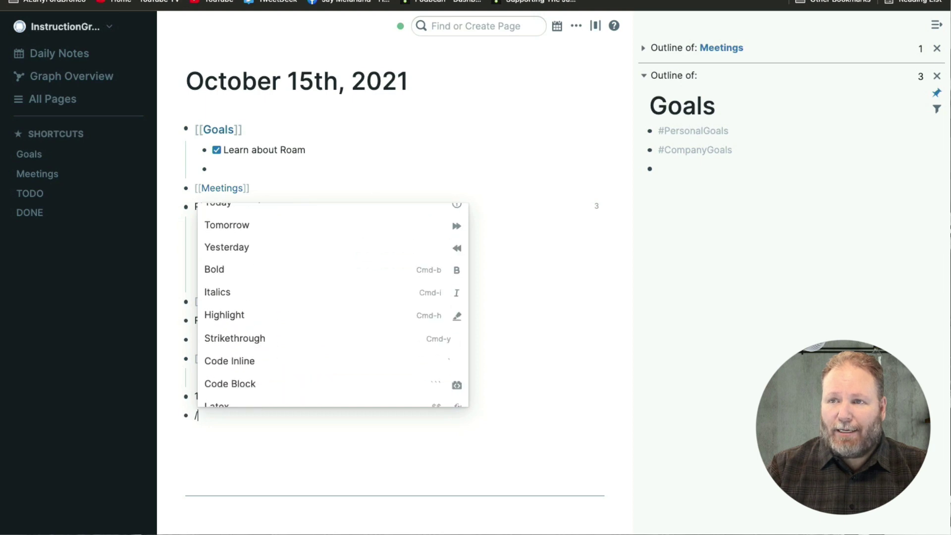
{"action": "scroll", "coordinate": [333, 304], "scroll_direction": "down", "scroll_amount": 1}
{"action": "scroll", "coordinate": [333, 305], "scroll_direction": "up", "scroll_amount": 5}
- Upload a file into the empty block below "Took a break" with Upload Image, Audio, or File, accepting the file-hosting notice
{"action": "type", "text": "u"}
{"action": "scroll", "coordinate": [396, 347], "scroll_direction": "down", "scroll_amount": 4}
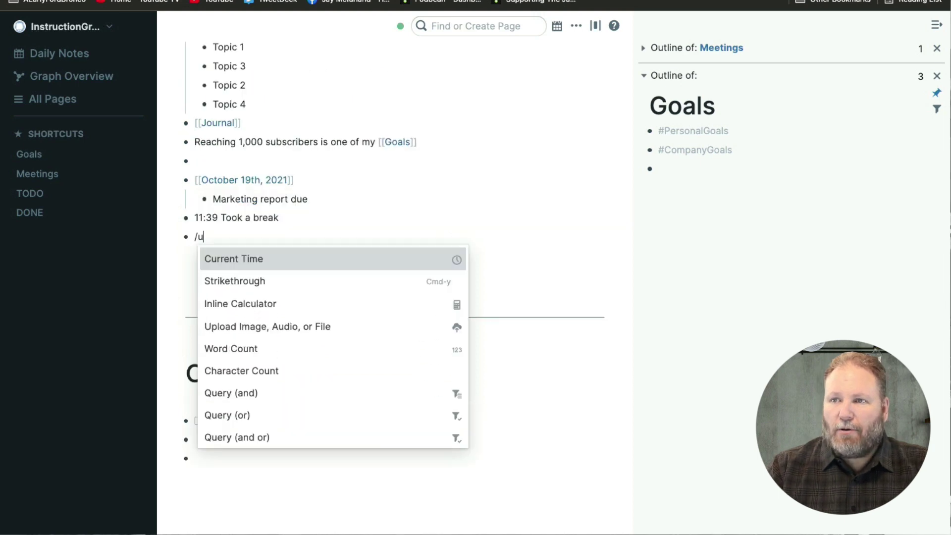
{"action": "key", "text": "BackSpace"}
{"action": "key", "text": "BackSpace"}
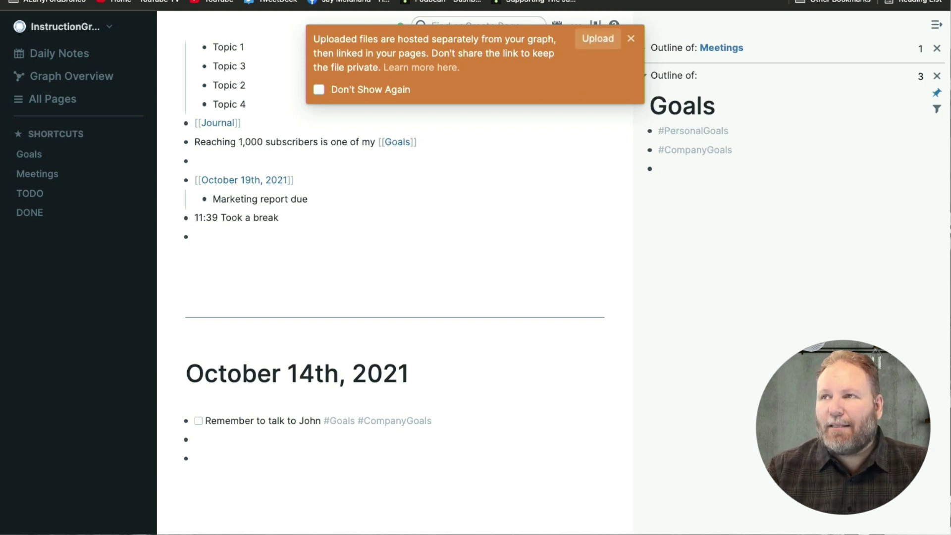
{"action": "left_click", "coordinate": [599, 39]}
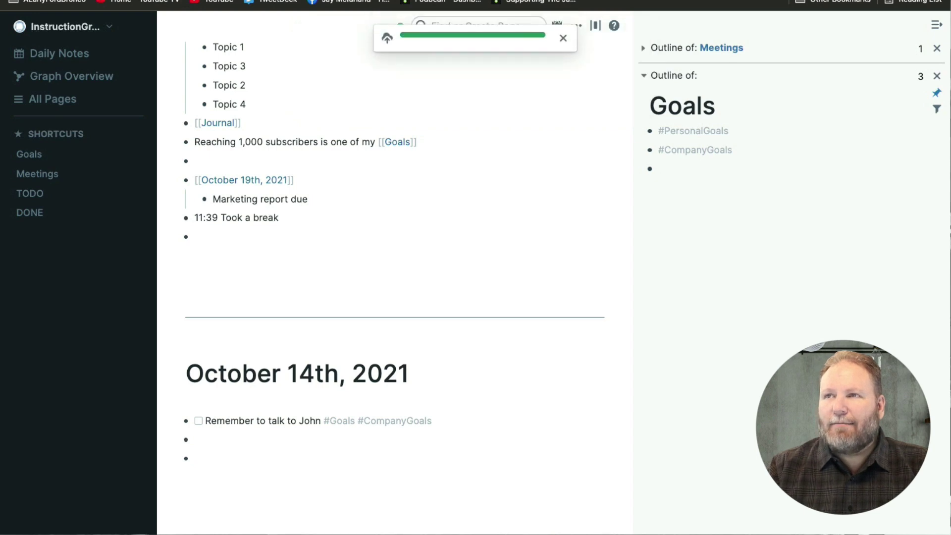